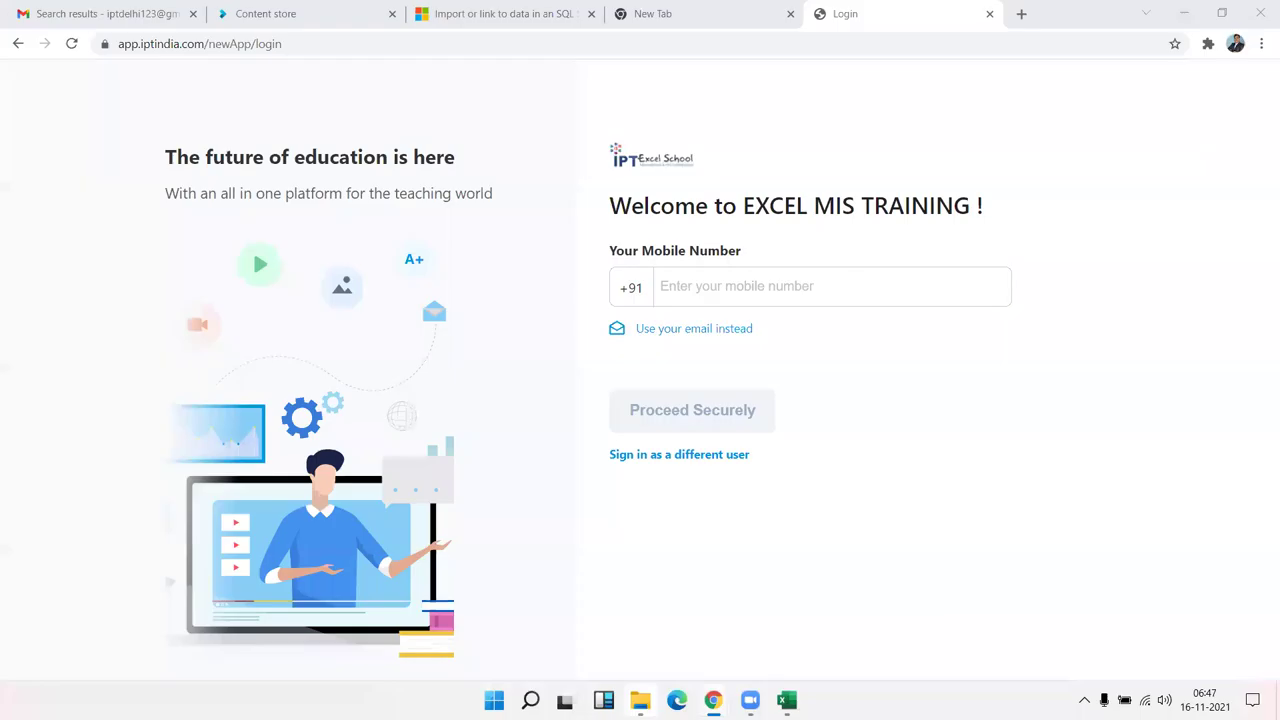
Leave the IPT Excel School login page and bring up Book3's drawn login form in Excel.
{"action": "left_click", "coordinate": [737, 282]}
{"action": "key", "text": "alt+Tab"}
{"action": "left_click", "coordinate": [597, 338]}
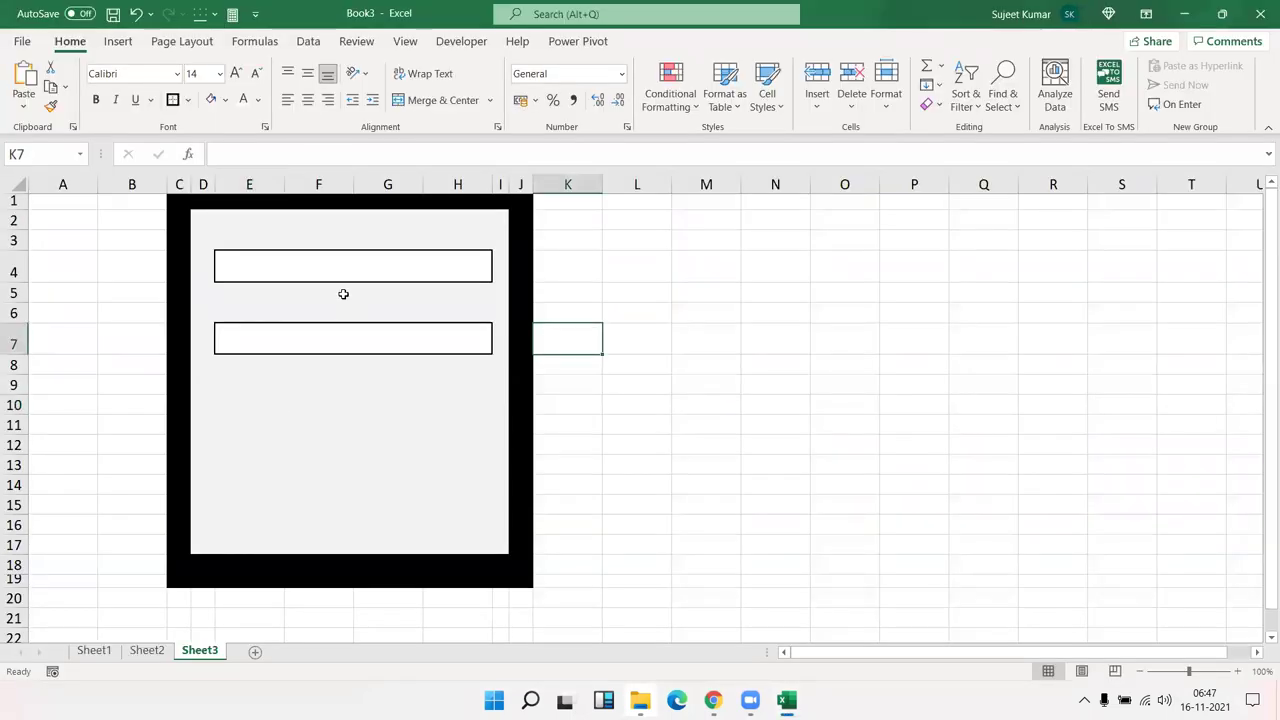
Resize columns E–I so each form box is mostly one wide cell, then return to the browser login page.
{"action": "left_click", "coordinate": [298, 273]}
{"action": "left_click", "coordinate": [250, 273]}
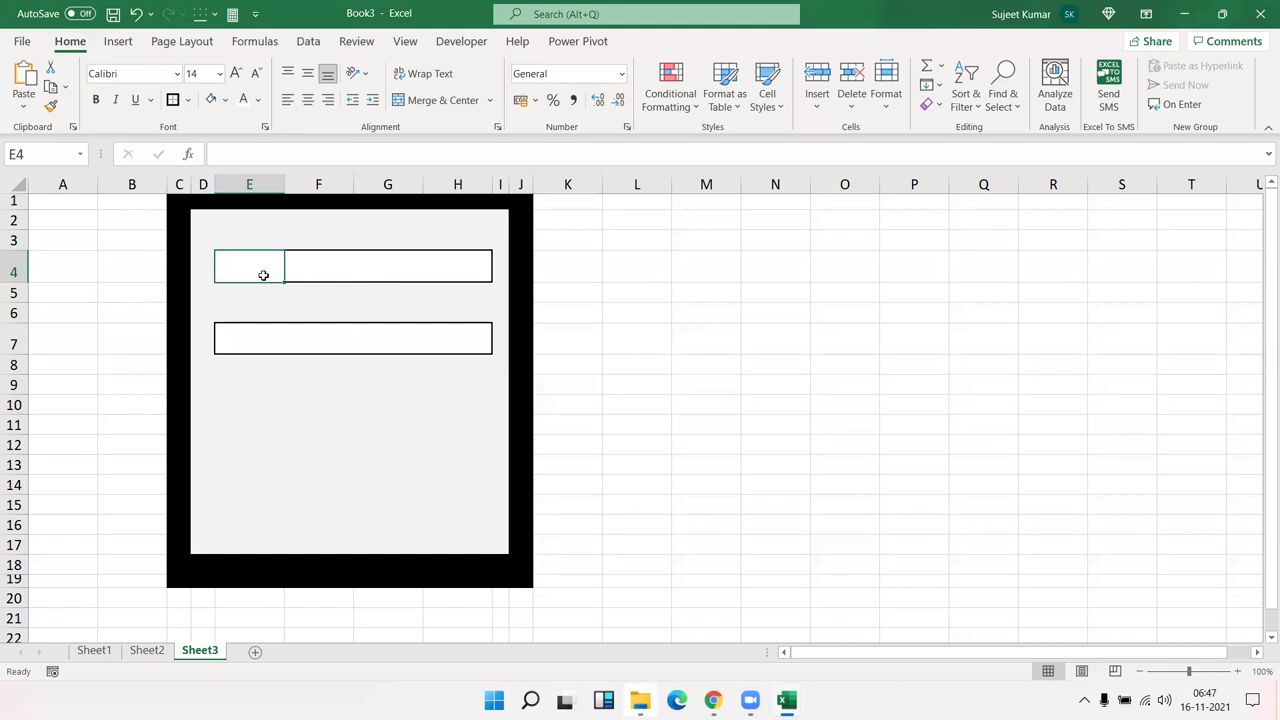
{"action": "left_click_drag", "start_coordinate": [353, 188], "coordinate": [305, 190]}
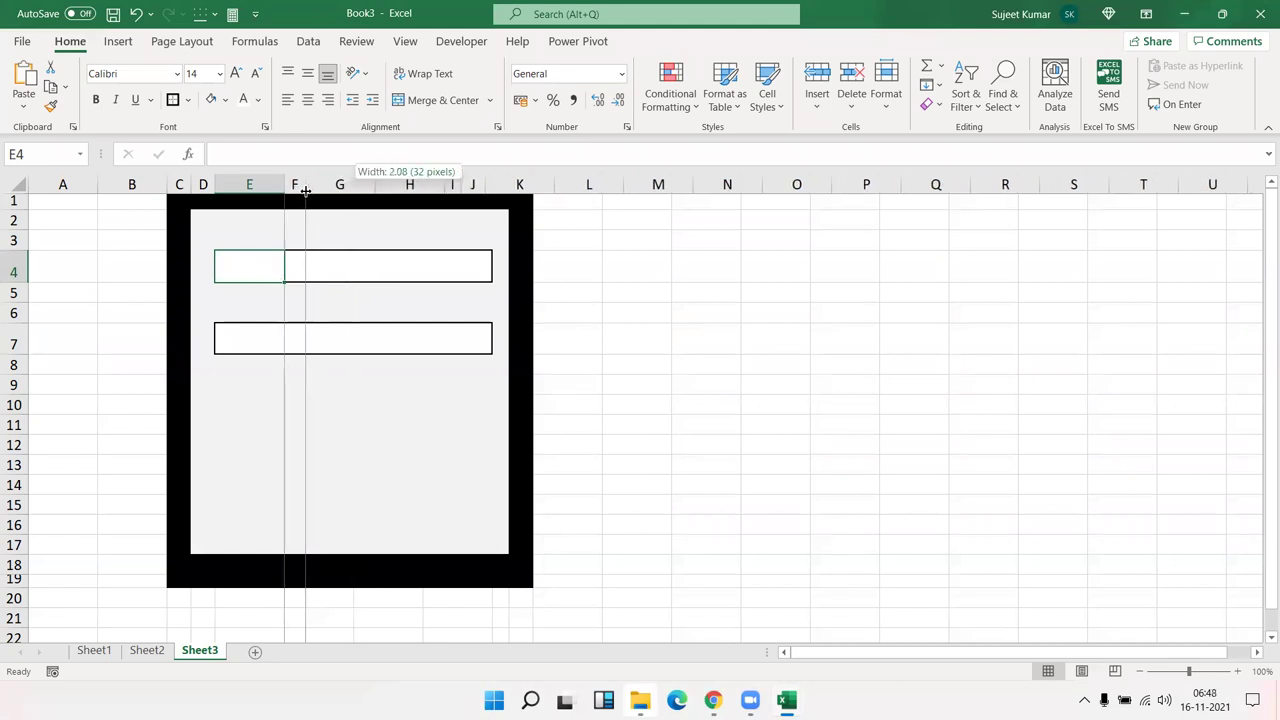
{"action": "mouse_move", "coordinate": [374, 185]}
{"action": "left_mouse_down"}
{"action": "mouse_move", "coordinate": [315, 185]}
{"action": "mouse_move", "coordinate": [460, 184]}
{"action": "left_mouse_up"}
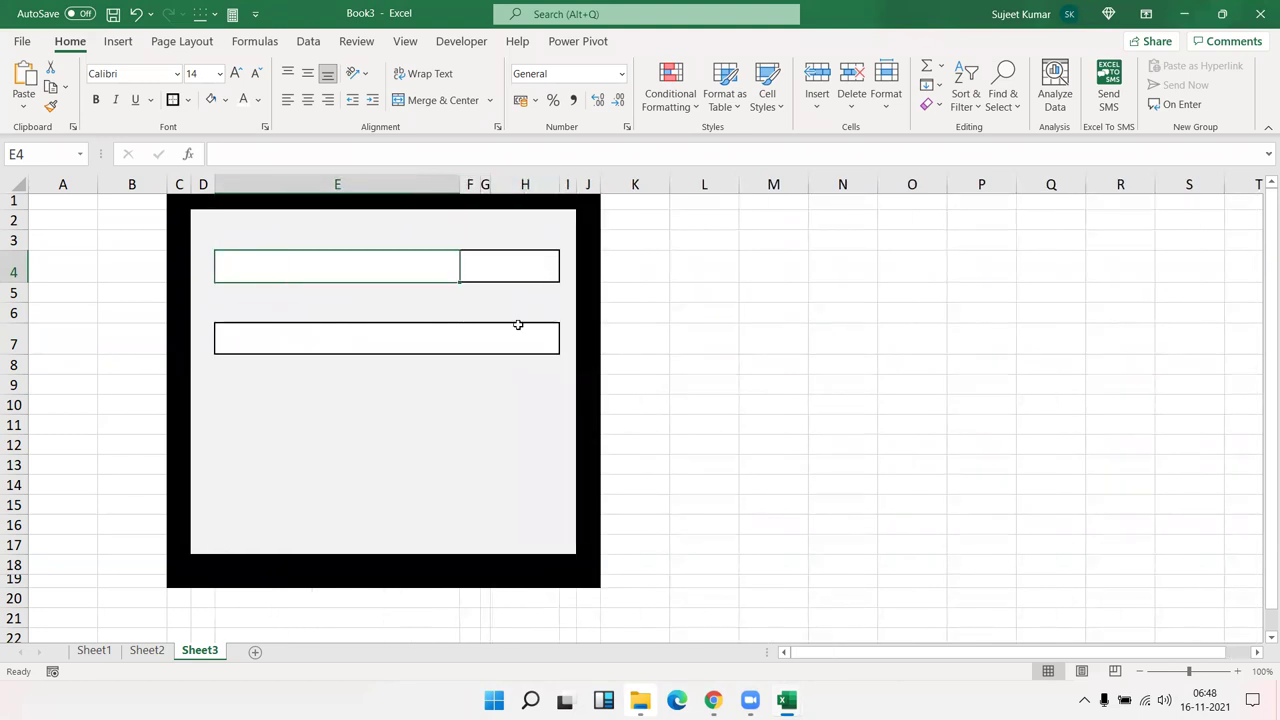
{"action": "left_click_drag", "start_coordinate": [559, 187], "coordinate": [494, 195]}
{"action": "left_click", "coordinate": [431, 382]}
{"action": "key", "text": "Up"}
{"action": "key", "text": "Up"}
{"action": "key", "text": "Up"}
{"action": "key", "text": "Up"}
{"action": "key", "text": "Up"}
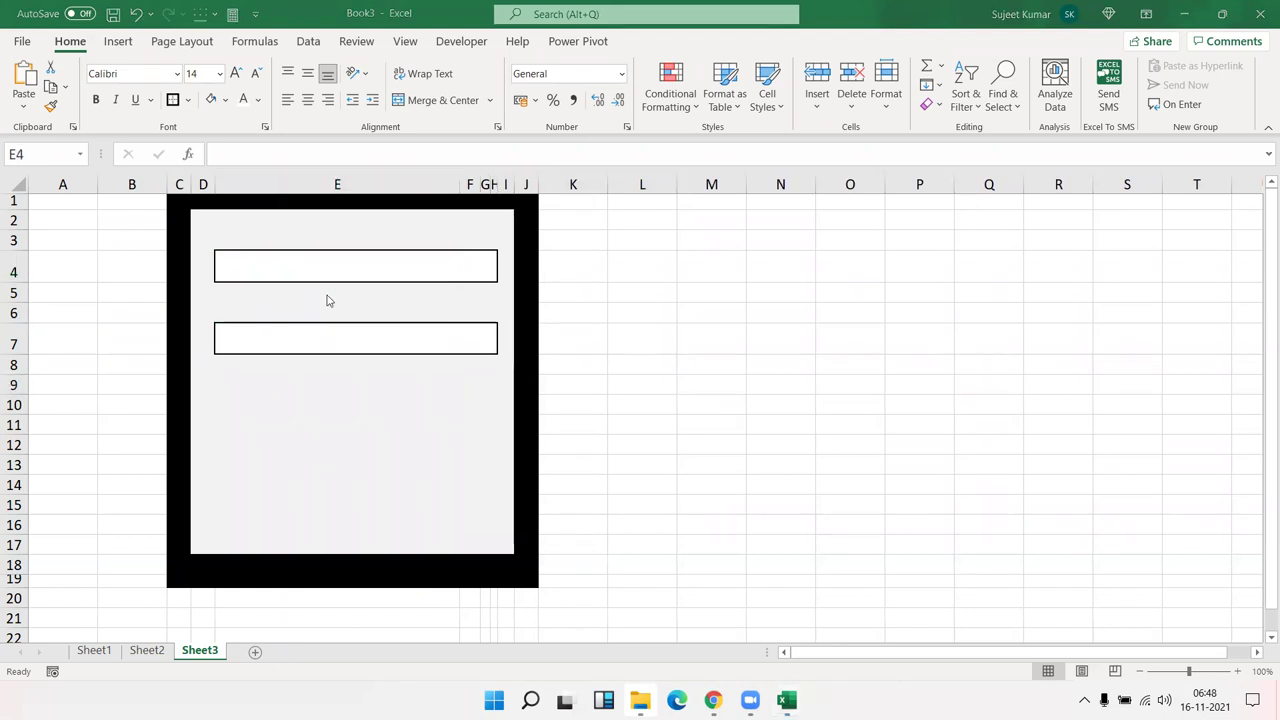
{"action": "key", "text": "alt+Tab"}
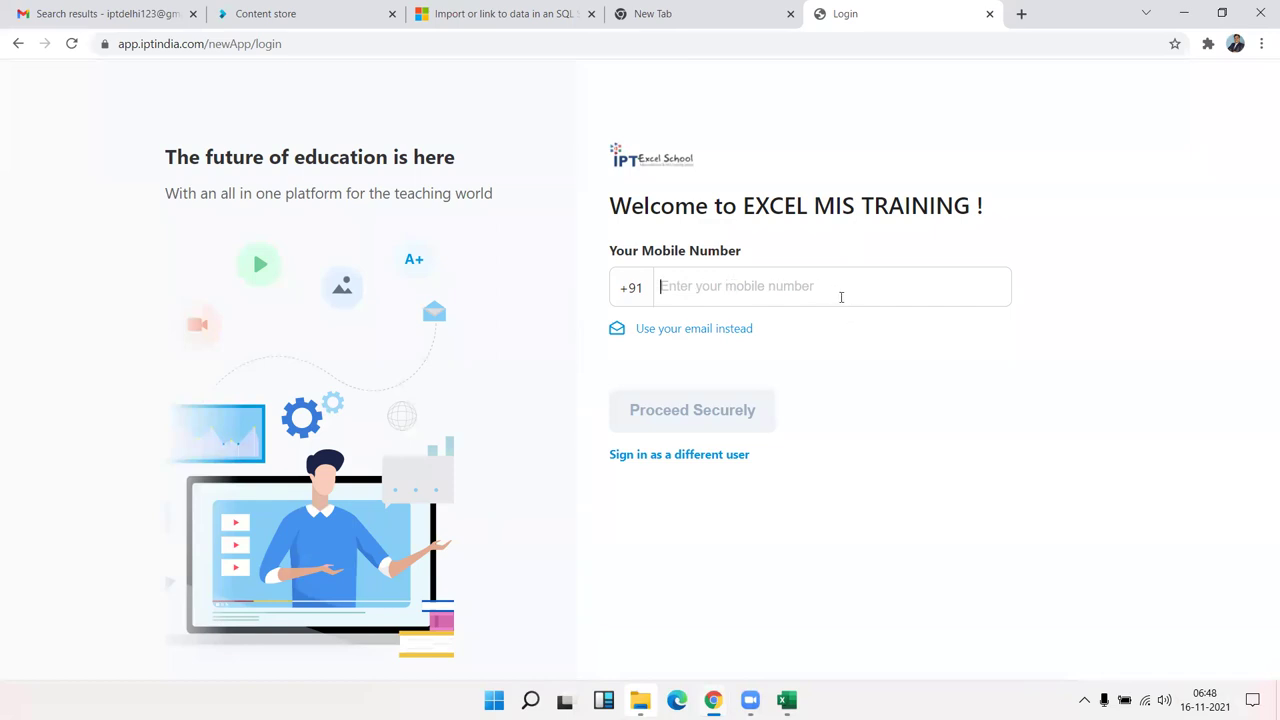
Type a test mobile number into the login page, erase it, and switch back to Book3.
{"action": "left_click", "coordinate": [838, 296]}
{"action": "left_click", "coordinate": [838, 296]}
{"action": "type", "text": "8"}
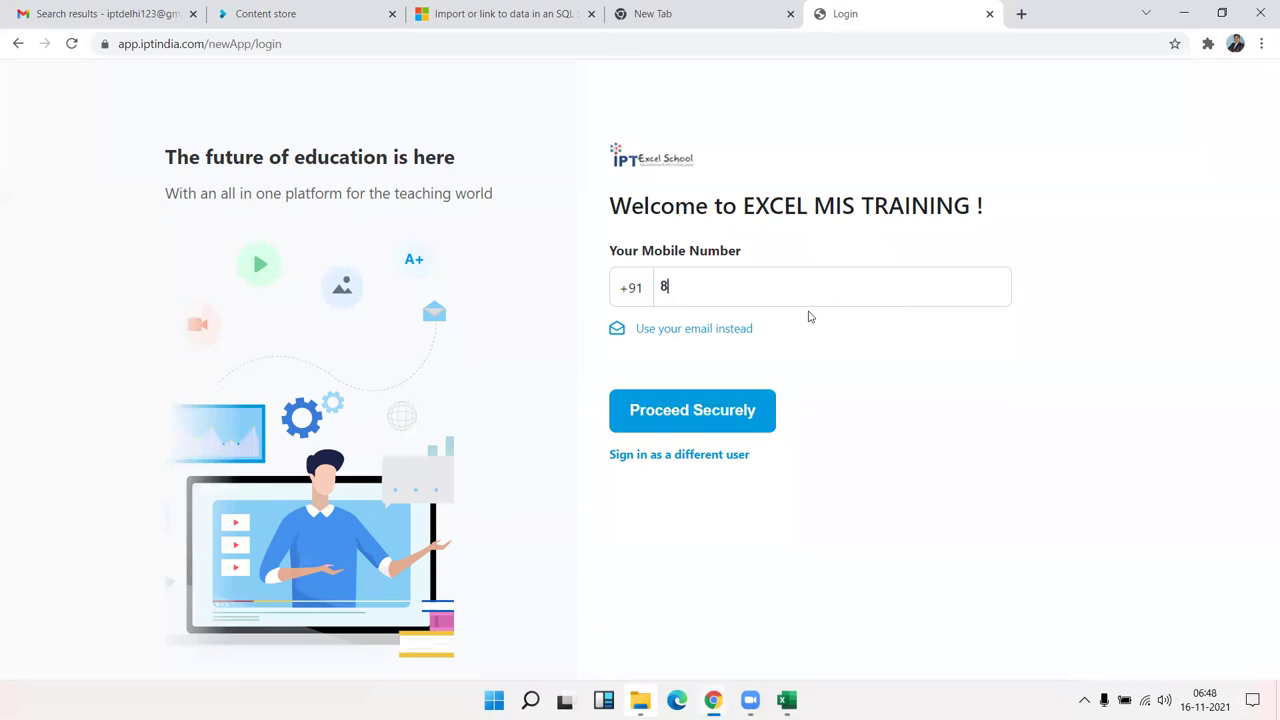
{"action": "type", "text": "02579"}
{"action": "key", "text": "BackSpace"}
{"action": "key", "text": "BackSpace"}
{"action": "key", "text": "BackSpace"}
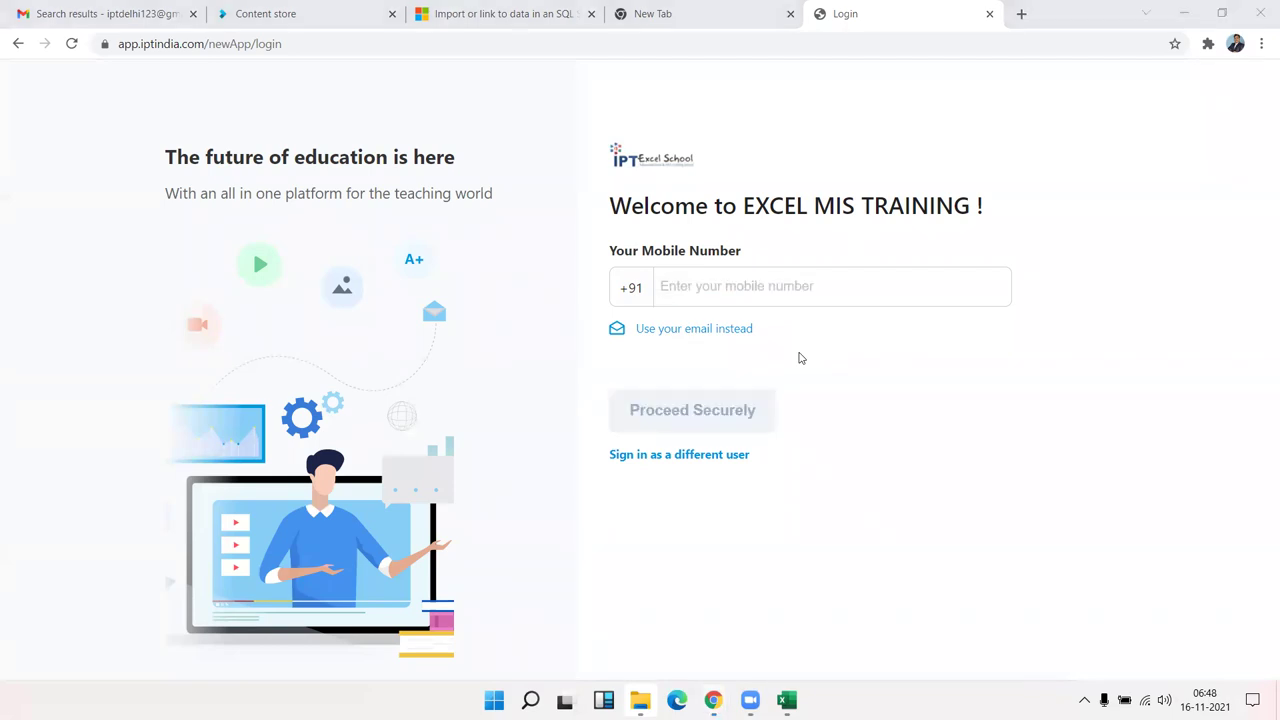
{"action": "key", "text": "alt+Tab"}
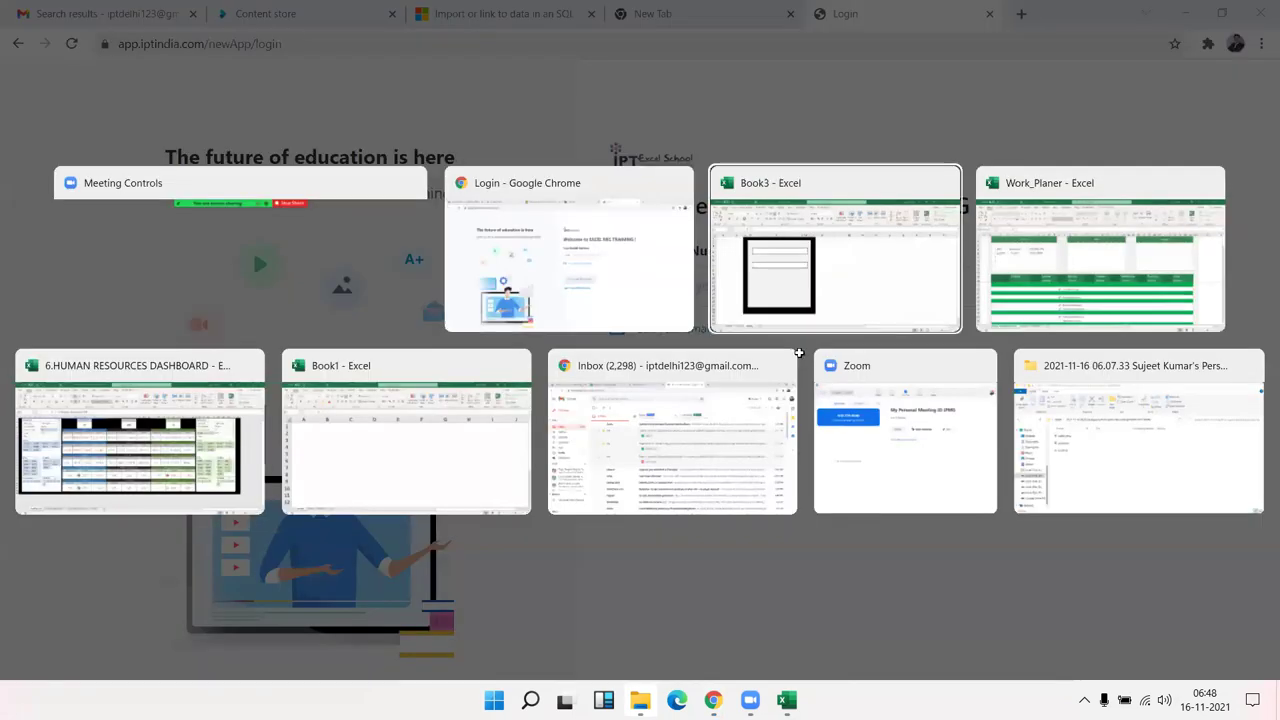
{"action": "left_click", "coordinate": [302, 343]}
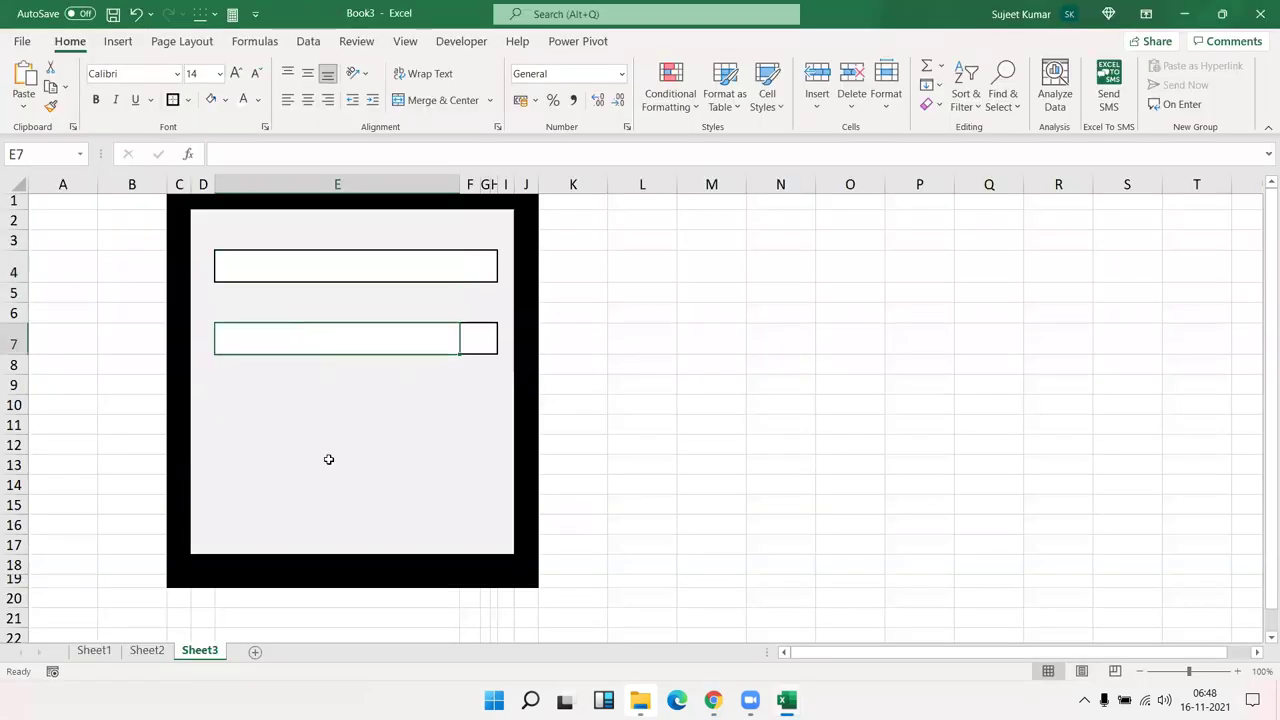
Enter 'Please Enter USER ID' in cell D4 as the first box's prompt.
{"action": "left_click", "coordinate": [263, 275]}
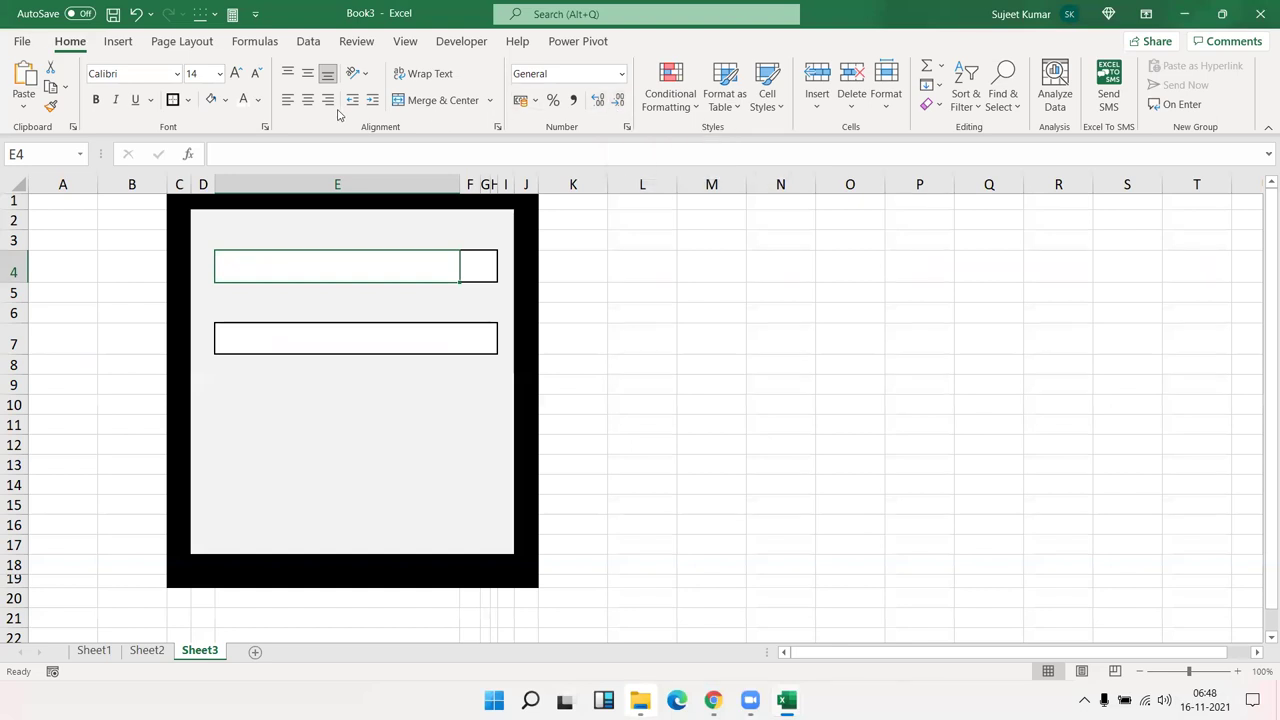
{"action": "left_click", "coordinate": [372, 104]}
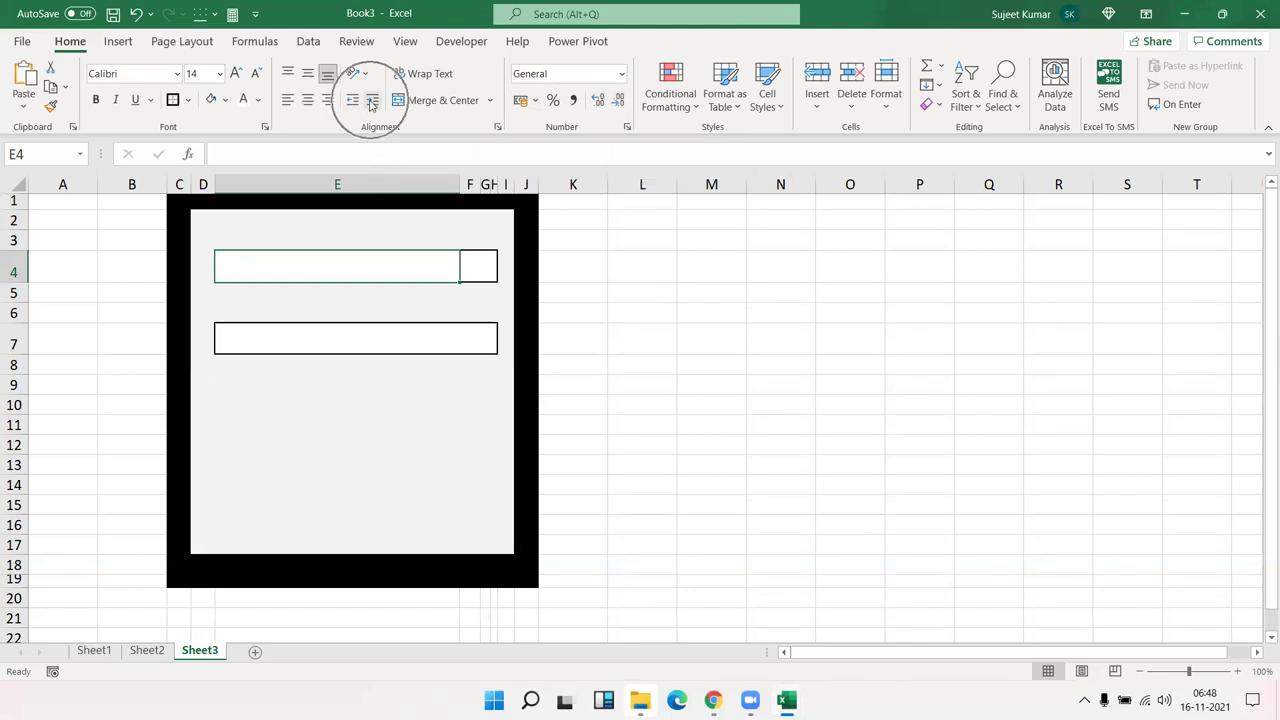
{"action": "left_click", "coordinate": [203, 265]}
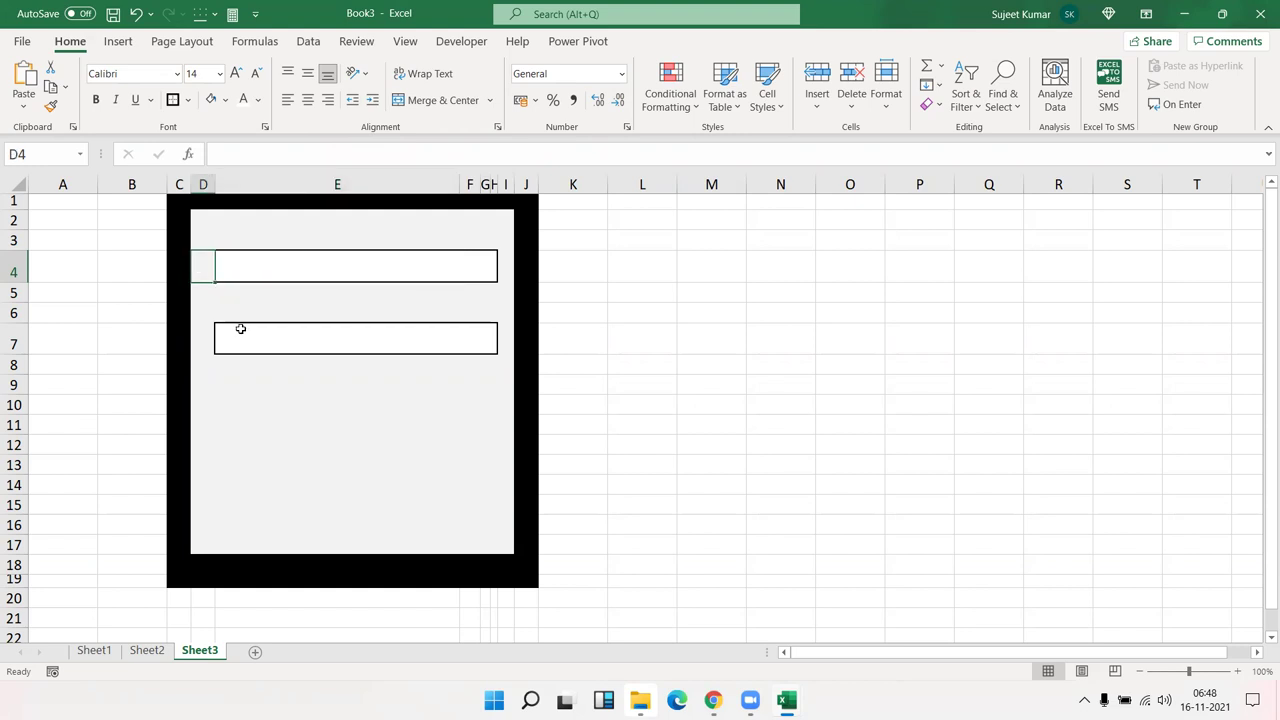
{"action": "left_click", "coordinate": [259, 428]}
{"action": "left_click", "coordinate": [207, 266]}
{"action": "type", "text": "Ple"}
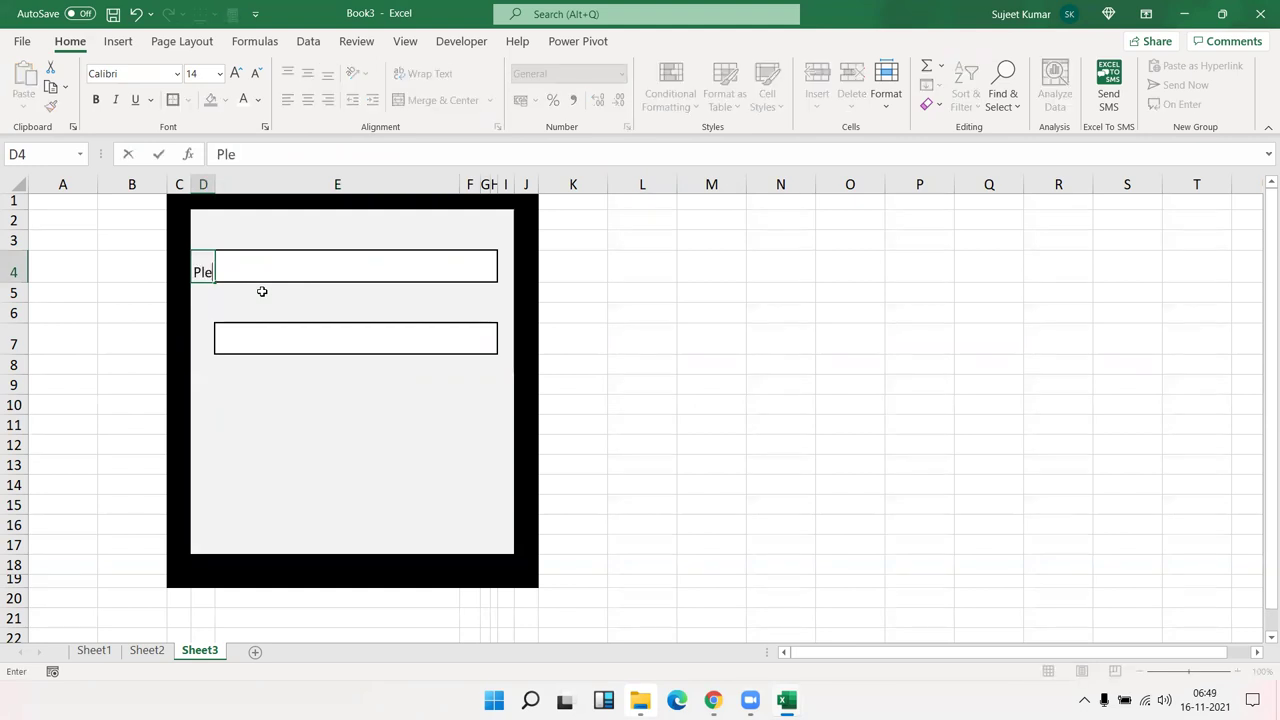
{"action": "type", "text": "ase Enter "}
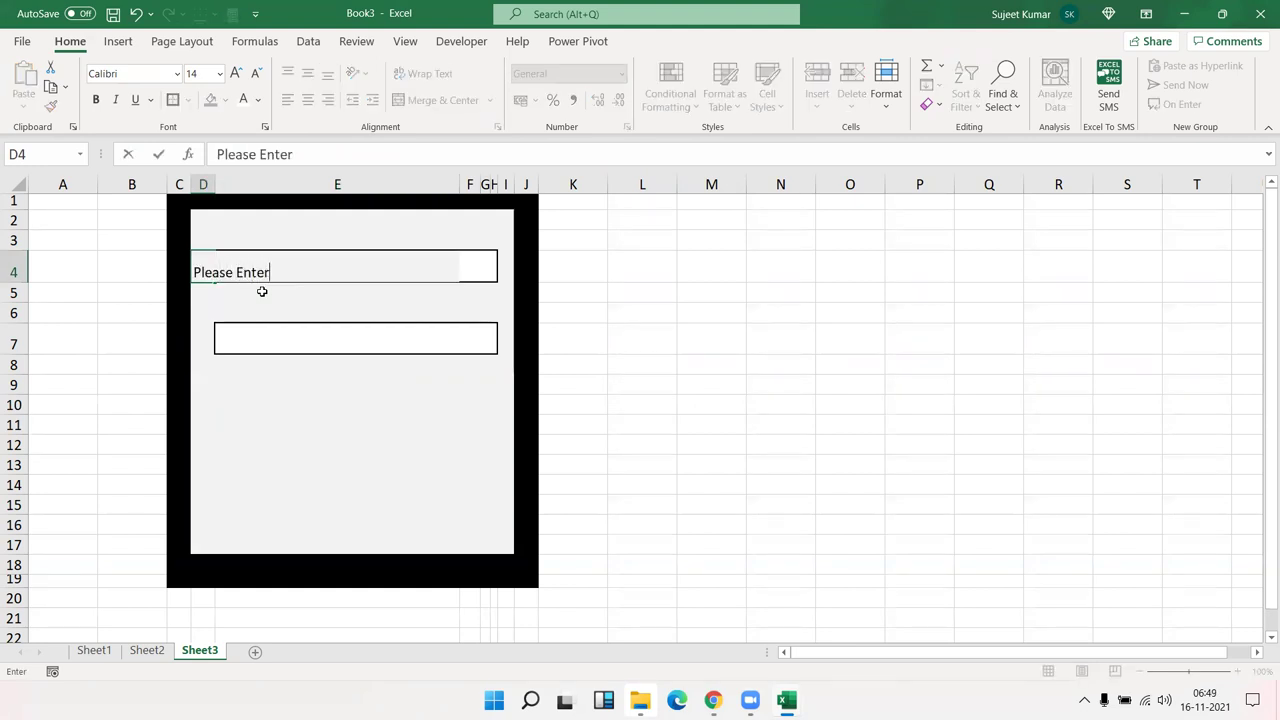
{"action": "type", "text": "USER ID"}
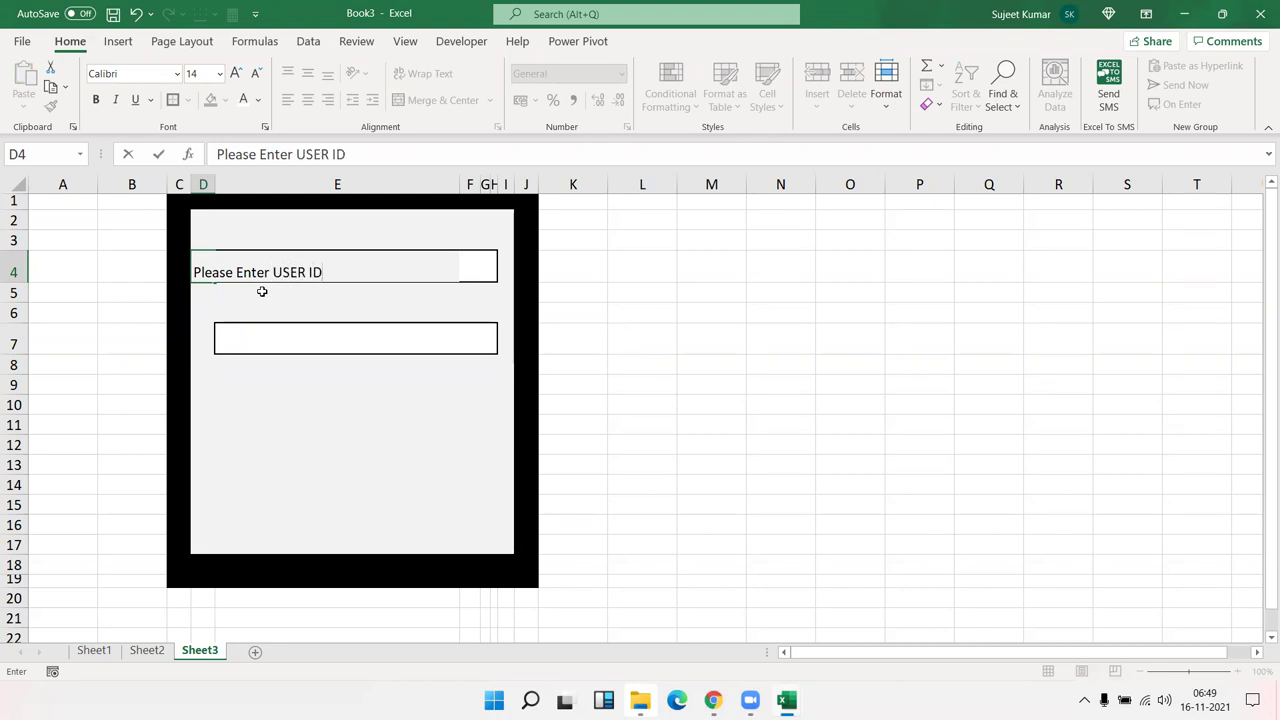
{"action": "key", "text": "Return"}
{"action": "key", "text": "Up"}
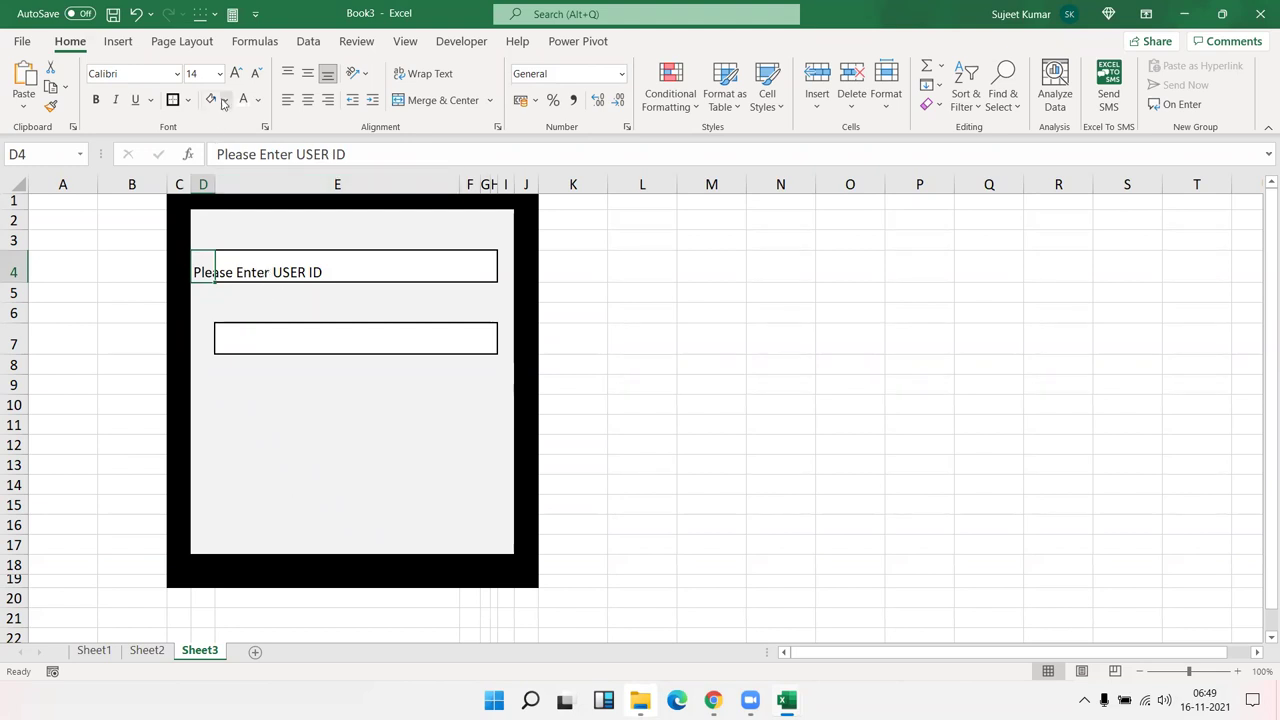
{"action": "left_click", "coordinate": [258, 100]}
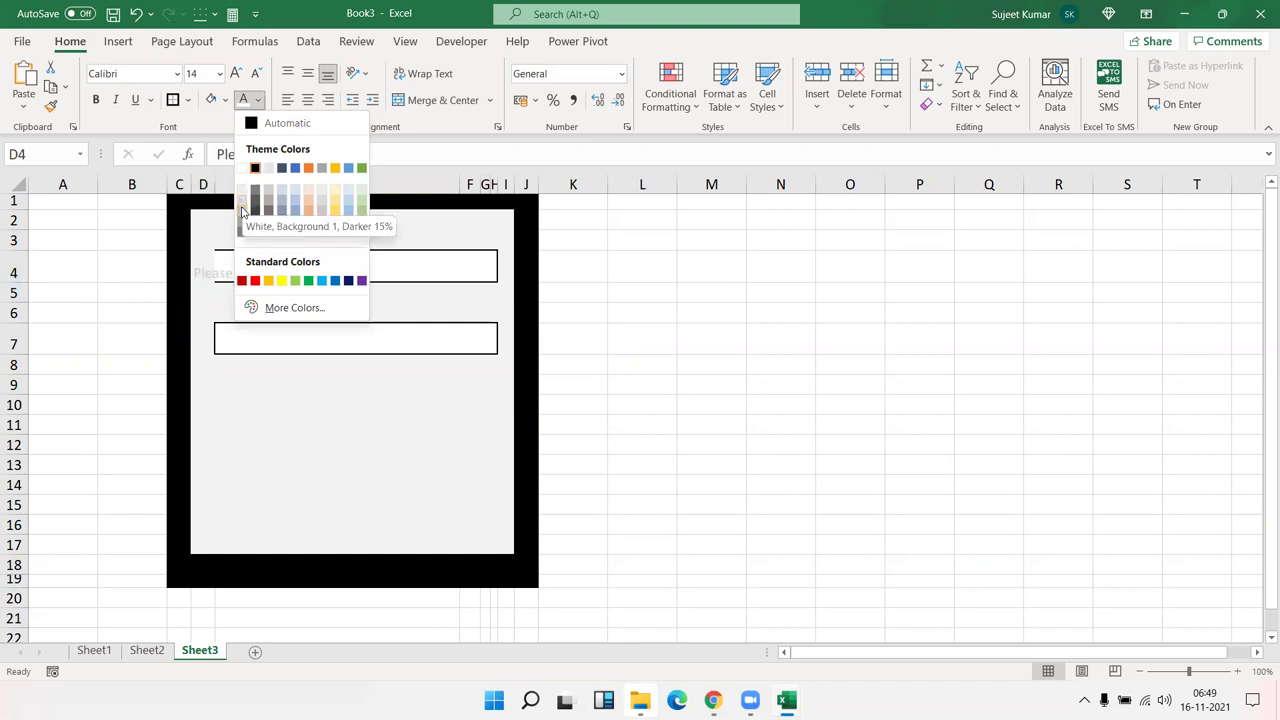
Style the D4 prompt White, Background 1, Darker 15%, middle-aligned, left-aligned and indented.
{"action": "left_click", "coordinate": [242, 201]}
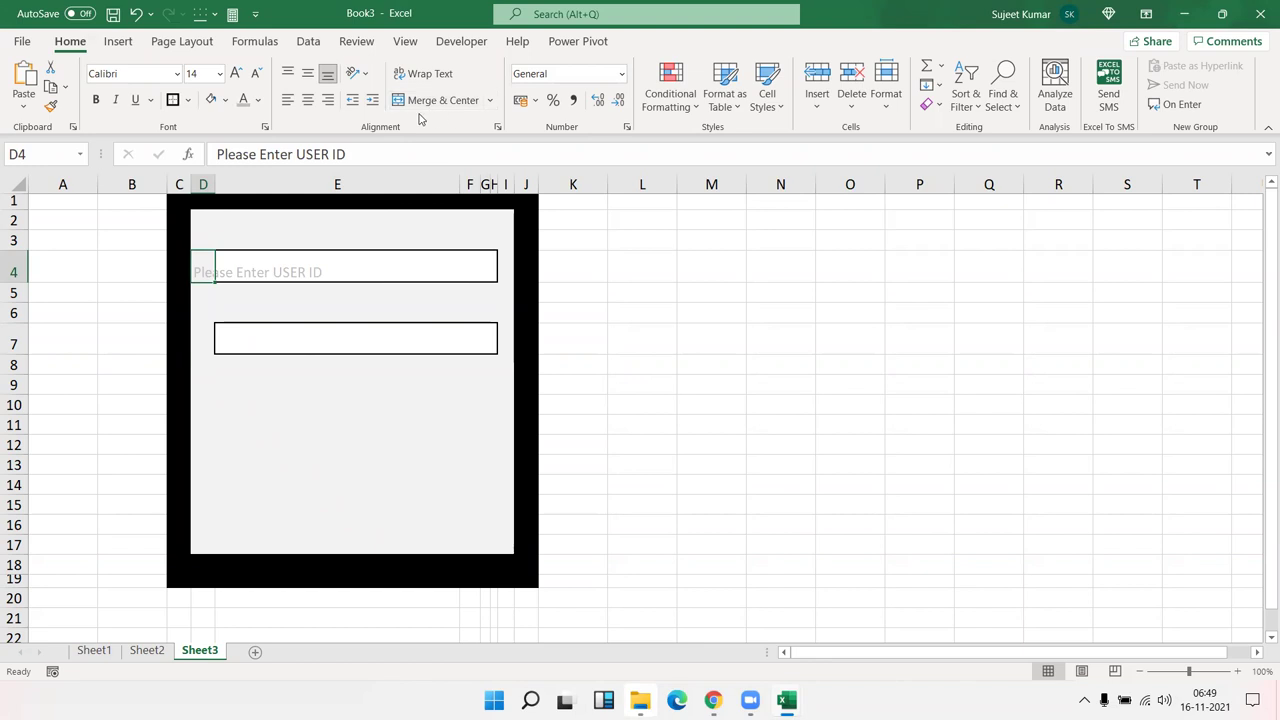
{"action": "left_click", "coordinate": [310, 76]}
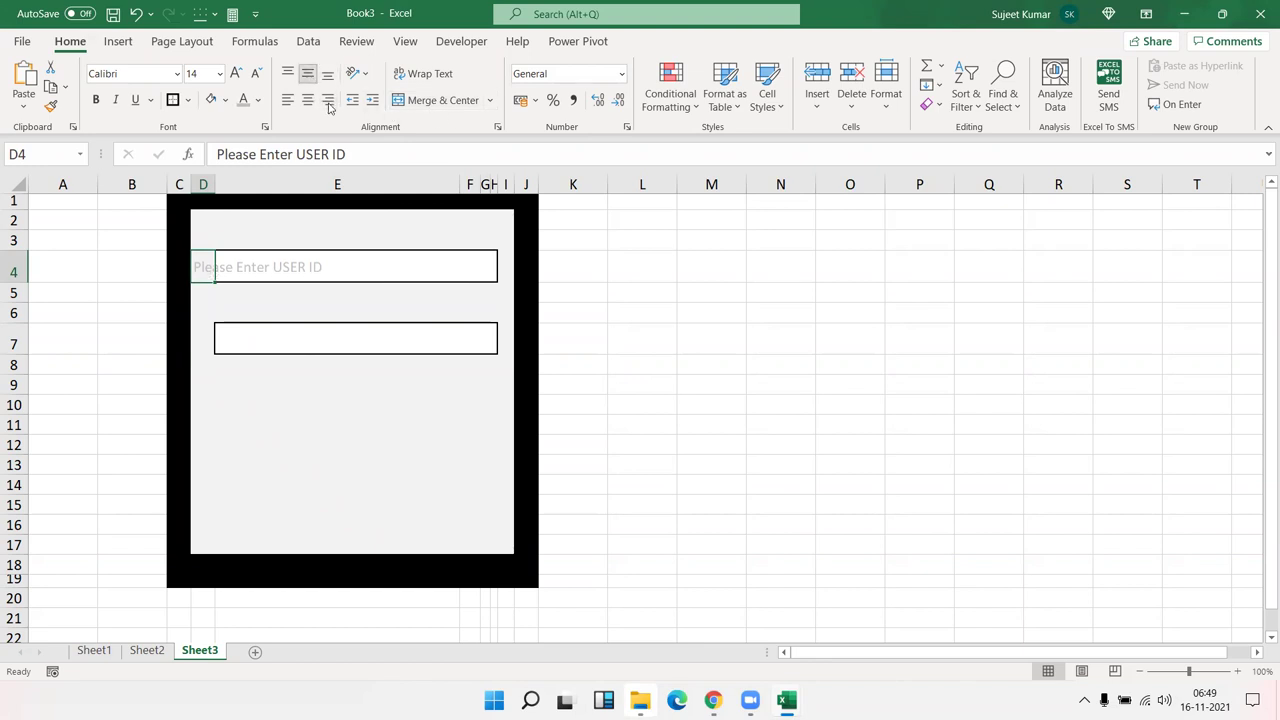
{"action": "left_click", "coordinate": [372, 100]}
{"action": "left_click", "coordinate": [372, 102]}
{"action": "left_click", "coordinate": [373, 104]}
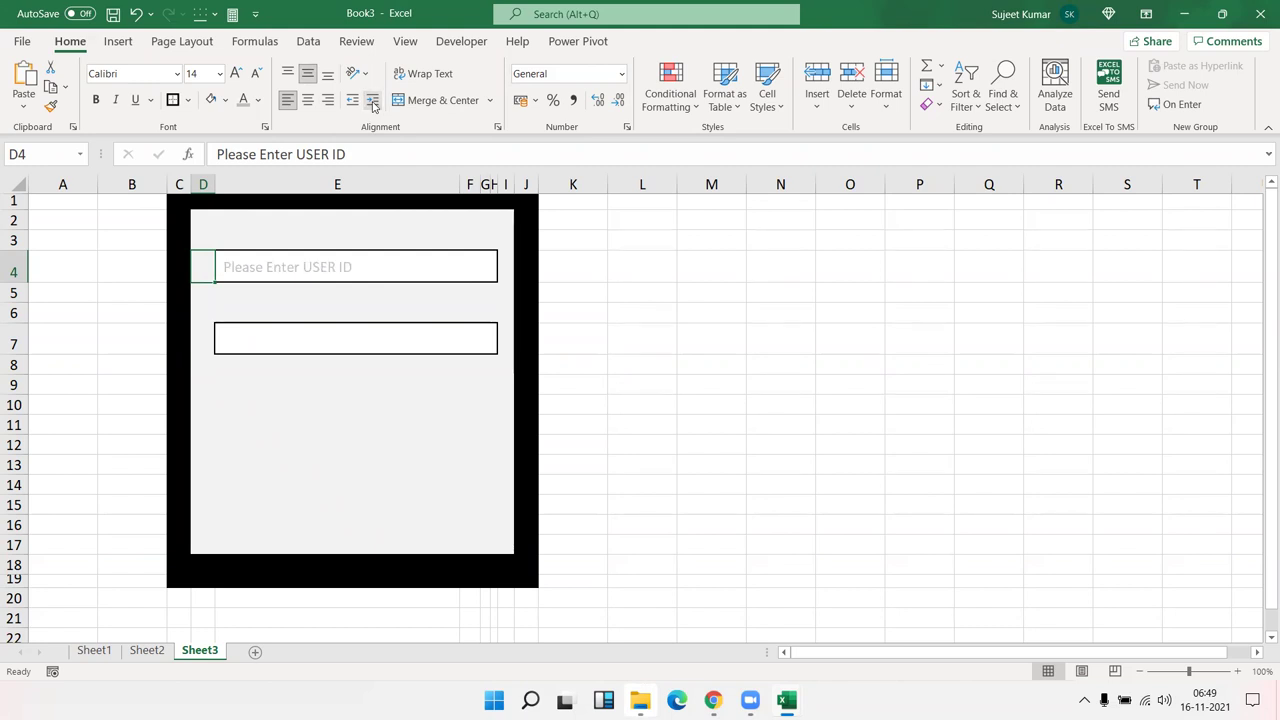
{"action": "left_click", "coordinate": [335, 414]}
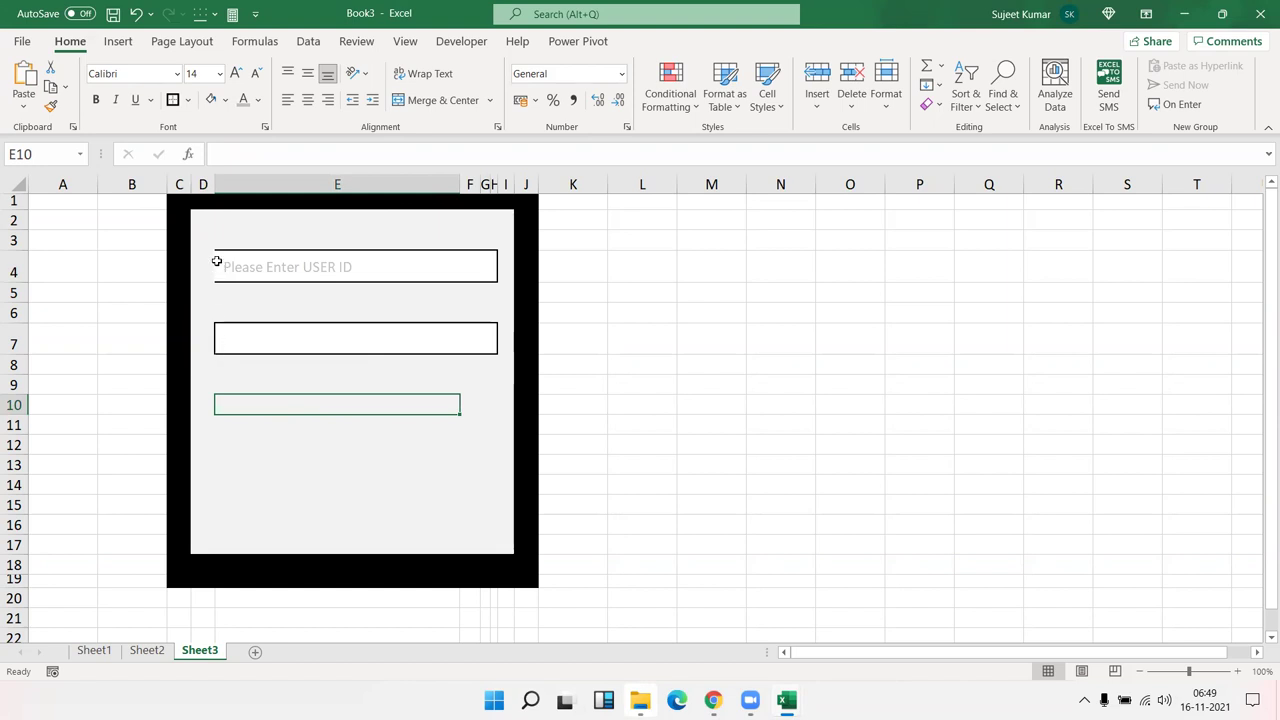
{"action": "left_click", "coordinate": [216, 261]}
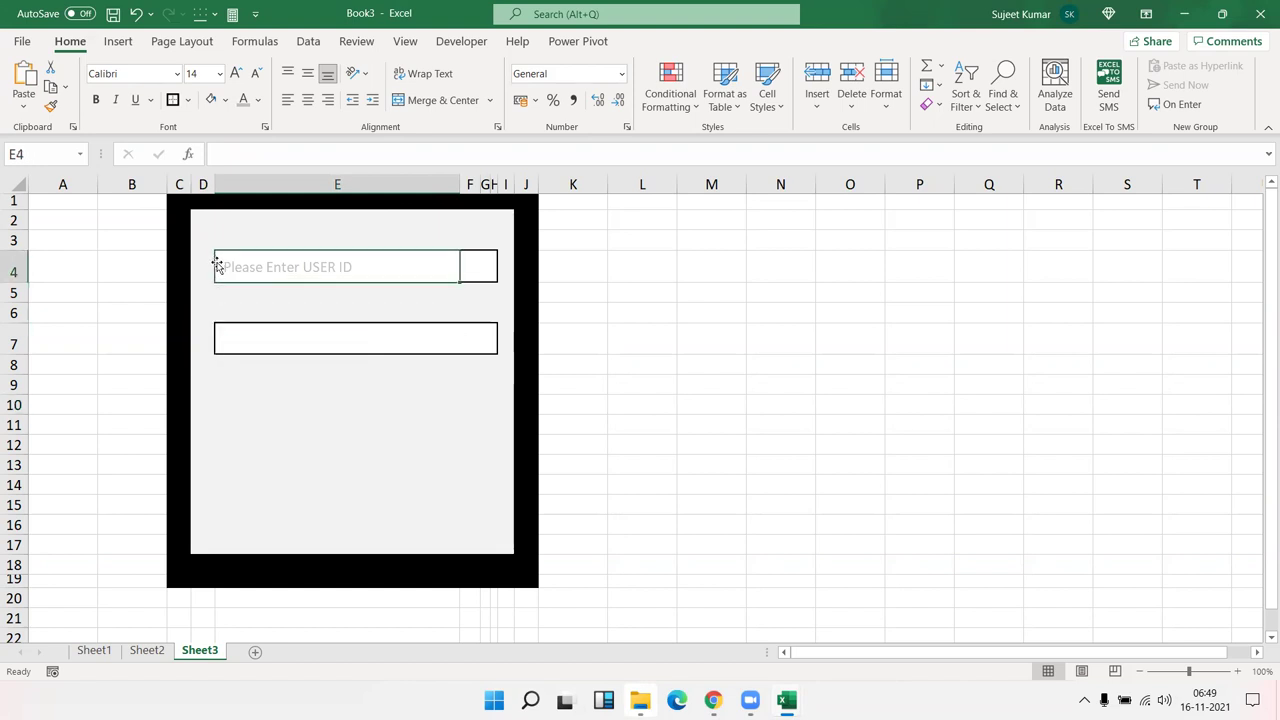
{"action": "left_click", "coordinate": [207, 343]}
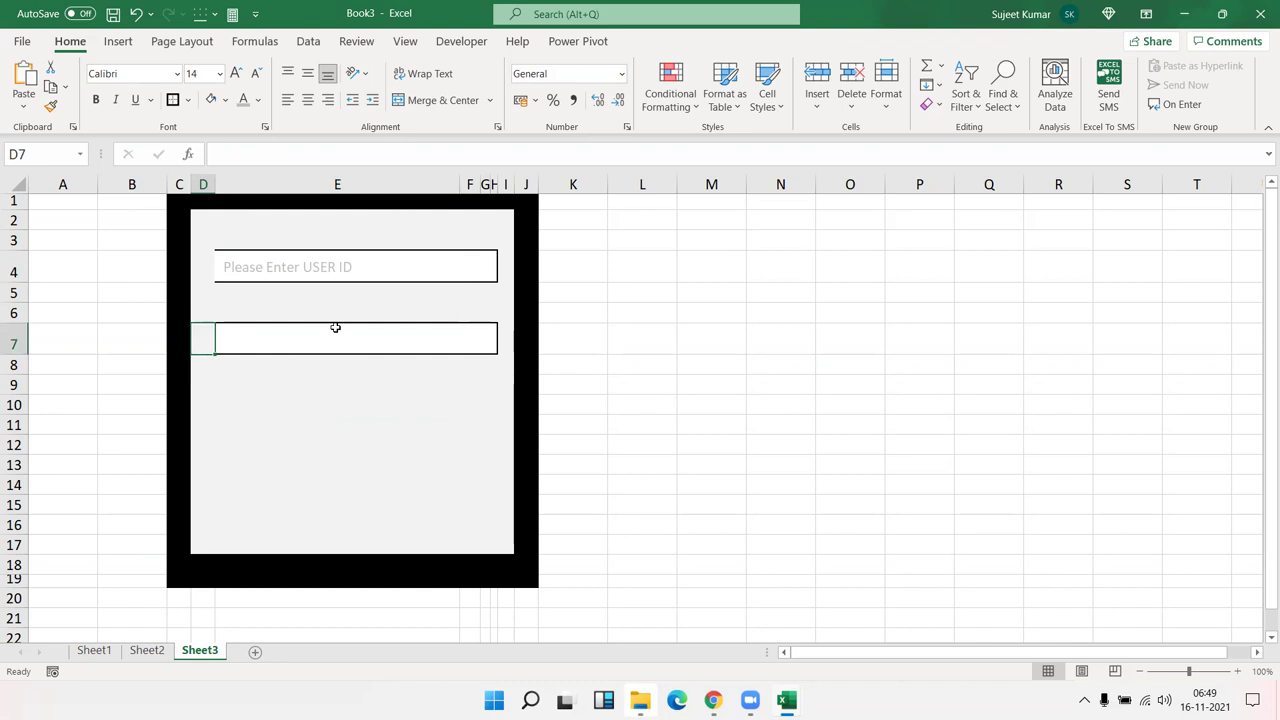
Enter '|Password' in D7 and style it light grey, middle-aligned, left-aligned and indented.
{"action": "type", "text": "|P"}
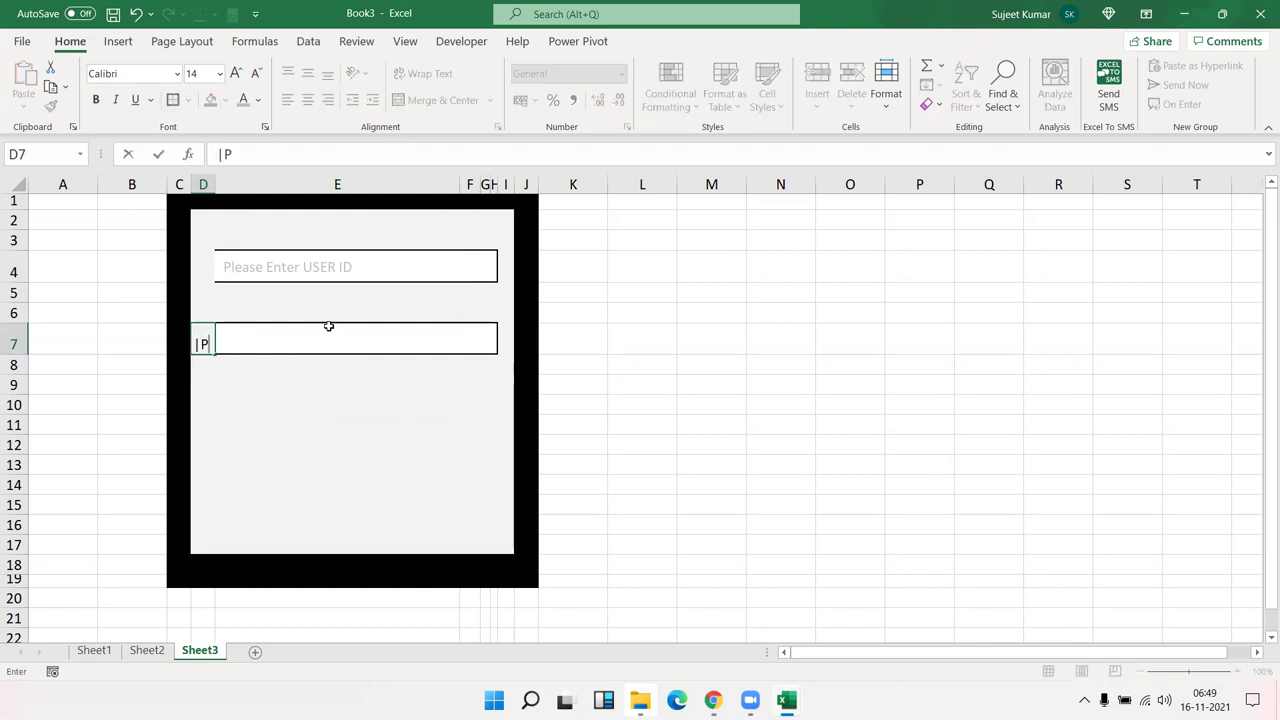
{"action": "type", "text": "assword"}
{"action": "key", "text": "Return"}
{"action": "key", "text": "Up"}
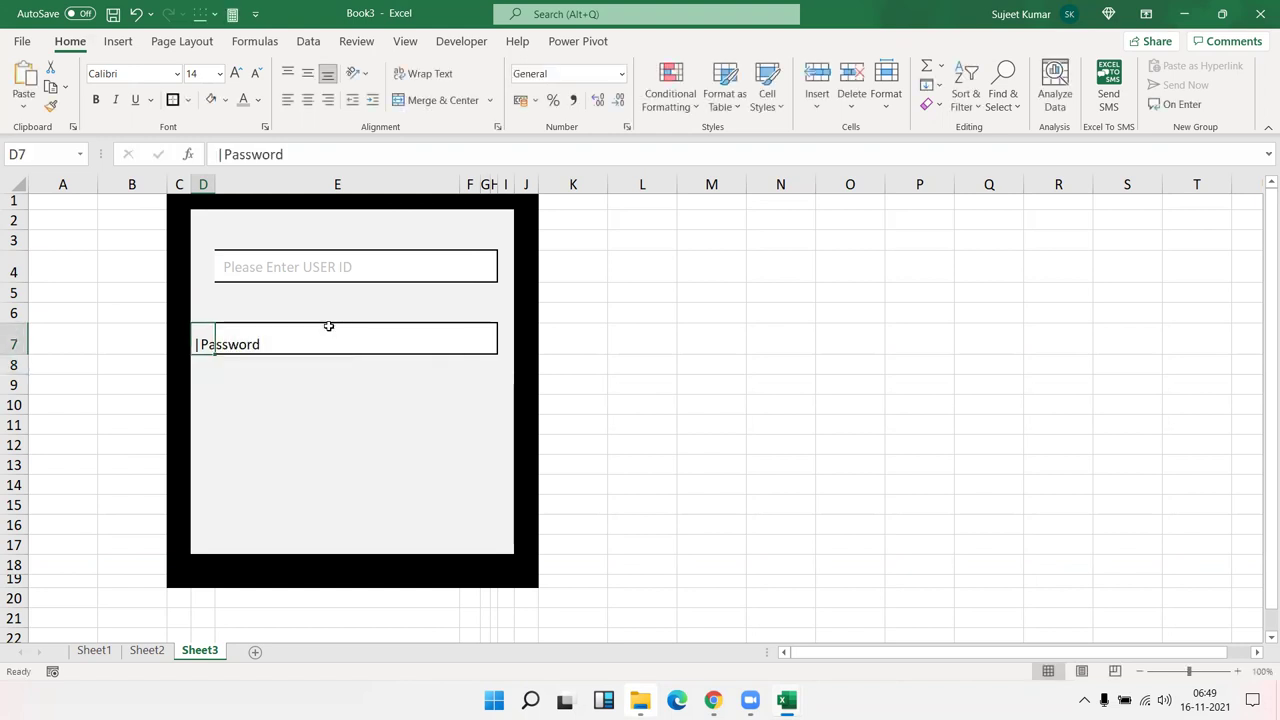
{"action": "left_click", "coordinate": [243, 100]}
{"action": "left_click", "coordinate": [372, 100]}
{"action": "left_click", "coordinate": [308, 73]}
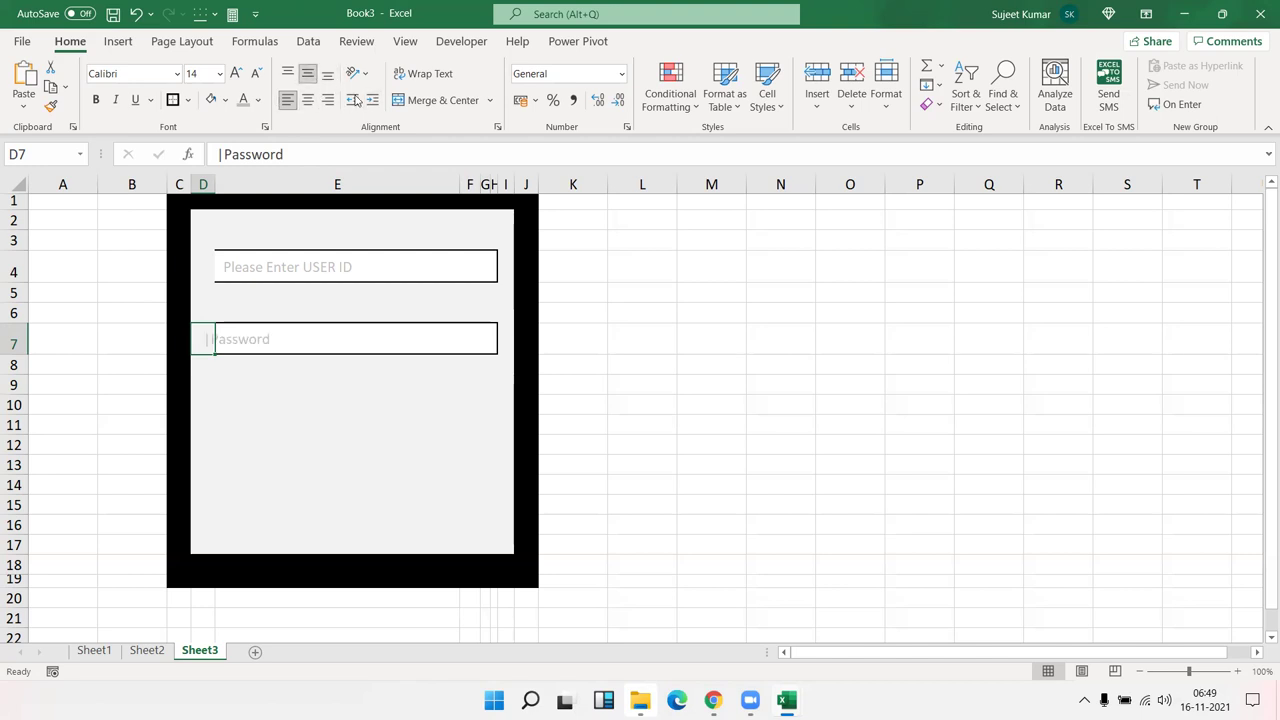
{"action": "left_click", "coordinate": [373, 100]}
{"action": "left_click", "coordinate": [373, 100]}
{"action": "left_click", "coordinate": [375, 100]}
{"action": "left_click", "coordinate": [352, 100]}
{"action": "left_click", "coordinate": [287, 424]}
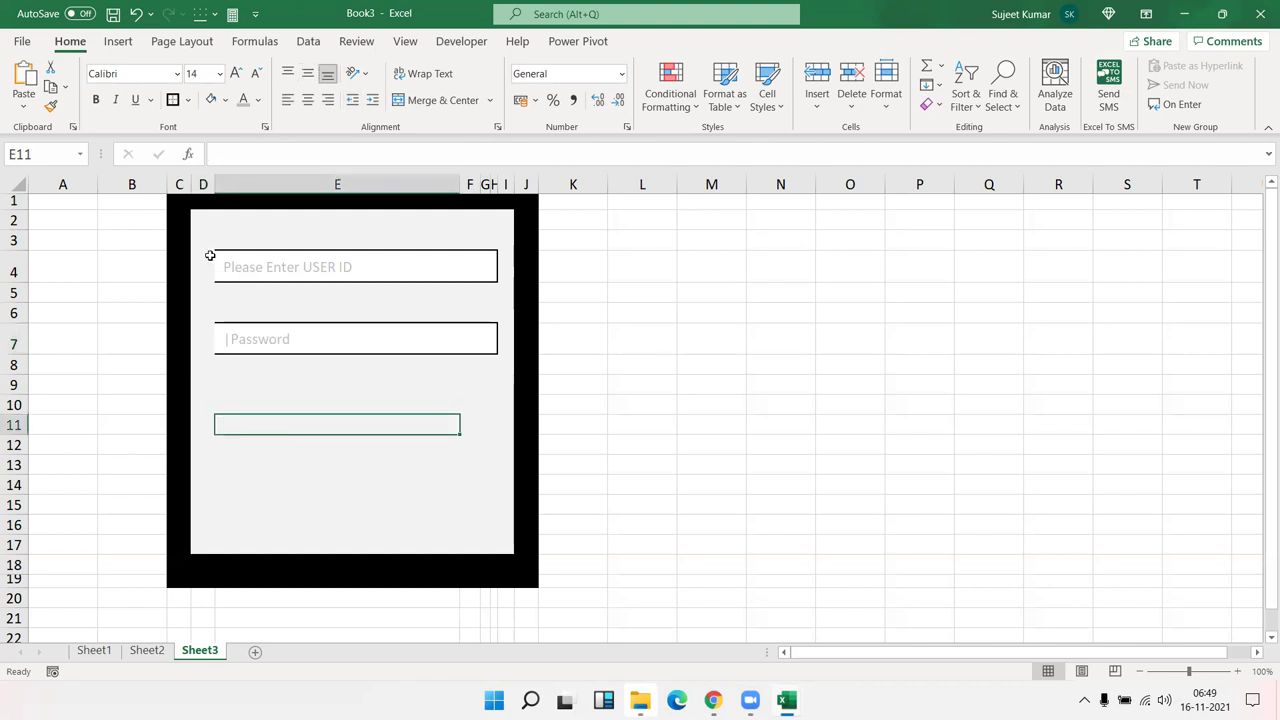
Insert a new column D and fill D2:D17 with the form's light grey.
{"action": "left_click_drag", "start_coordinate": [205, 242], "coordinate": [199, 365]}
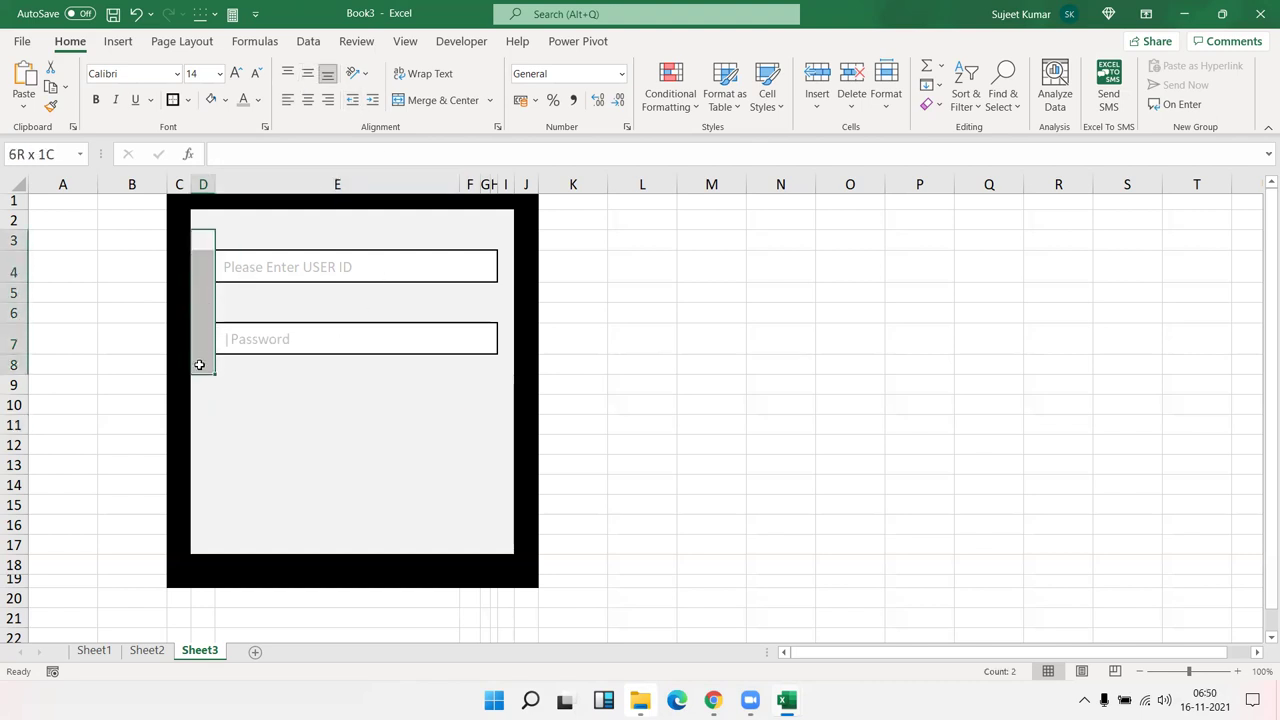
{"action": "left_click", "coordinate": [226, 386]}
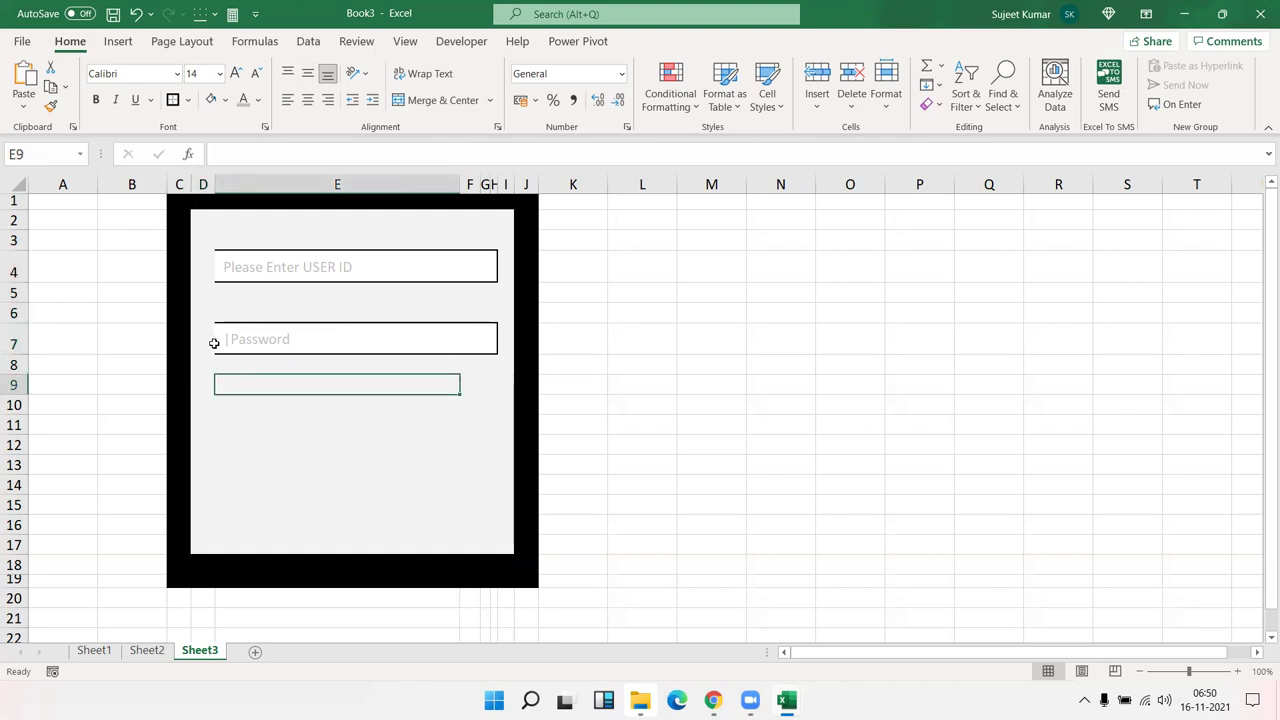
{"action": "left_click", "coordinate": [206, 263]}
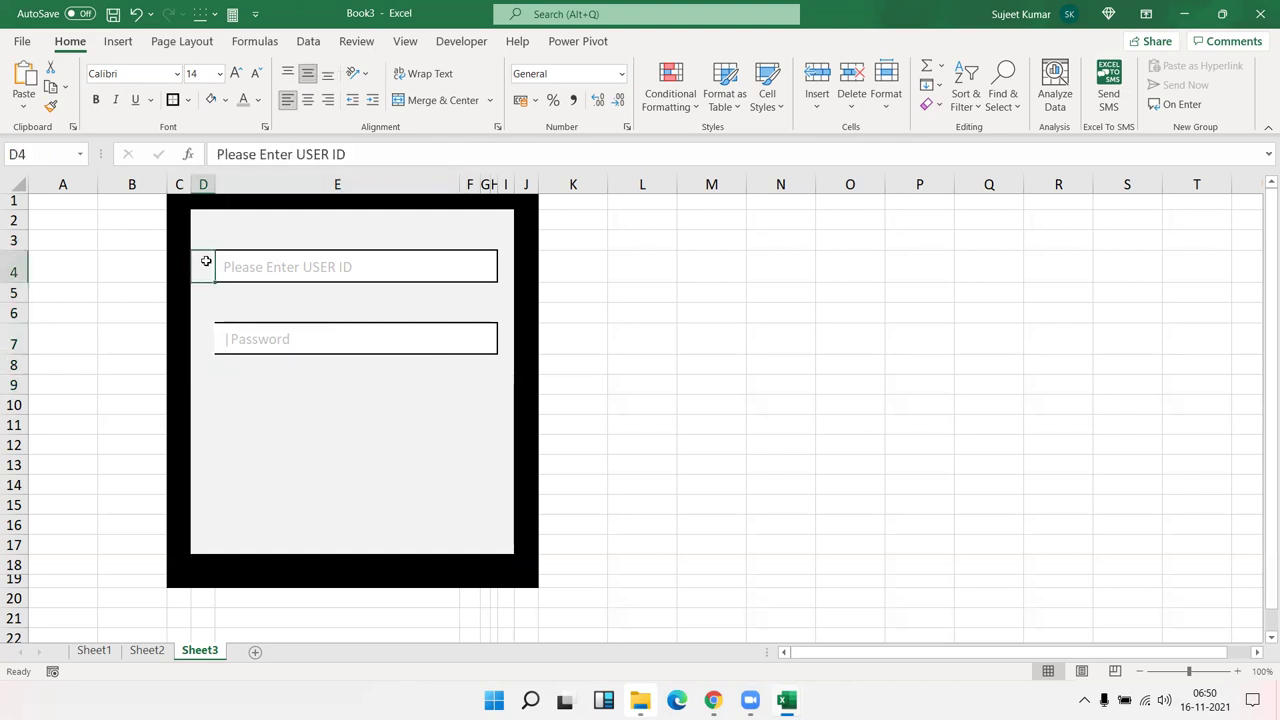
{"action": "left_click", "coordinate": [202, 184]}
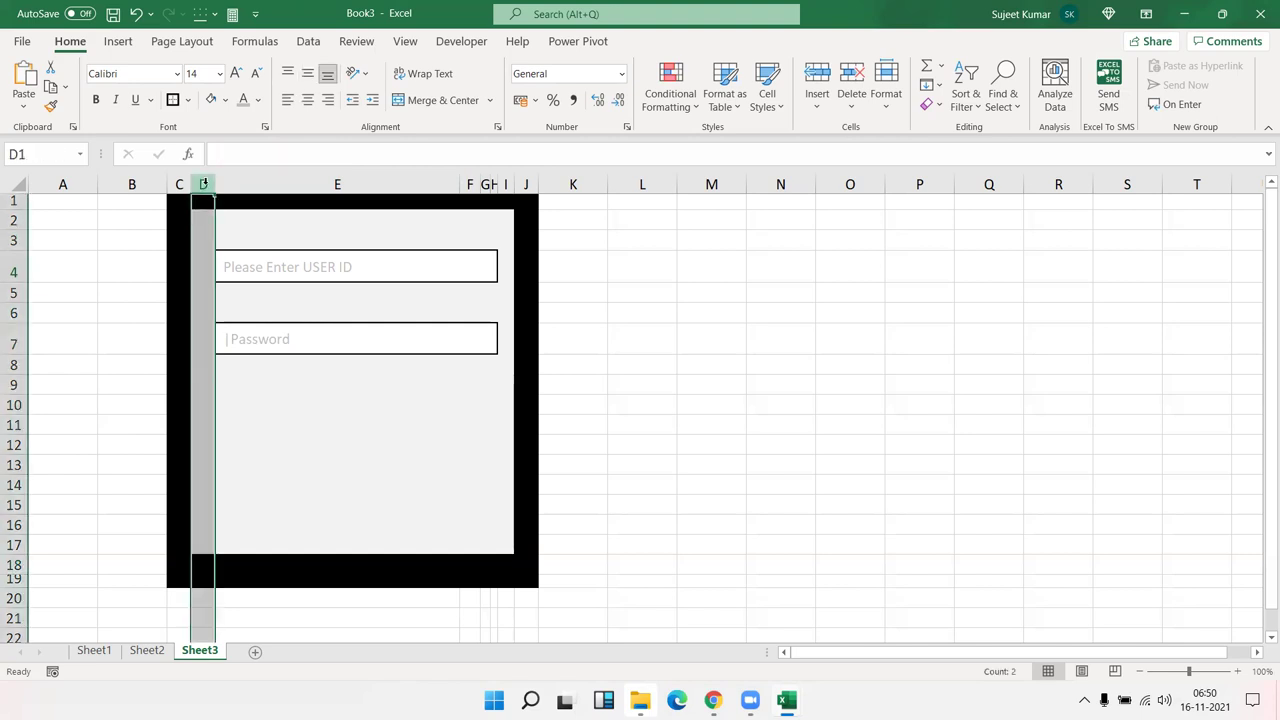
{"action": "key", "text": "ctrl+shift+plus"}
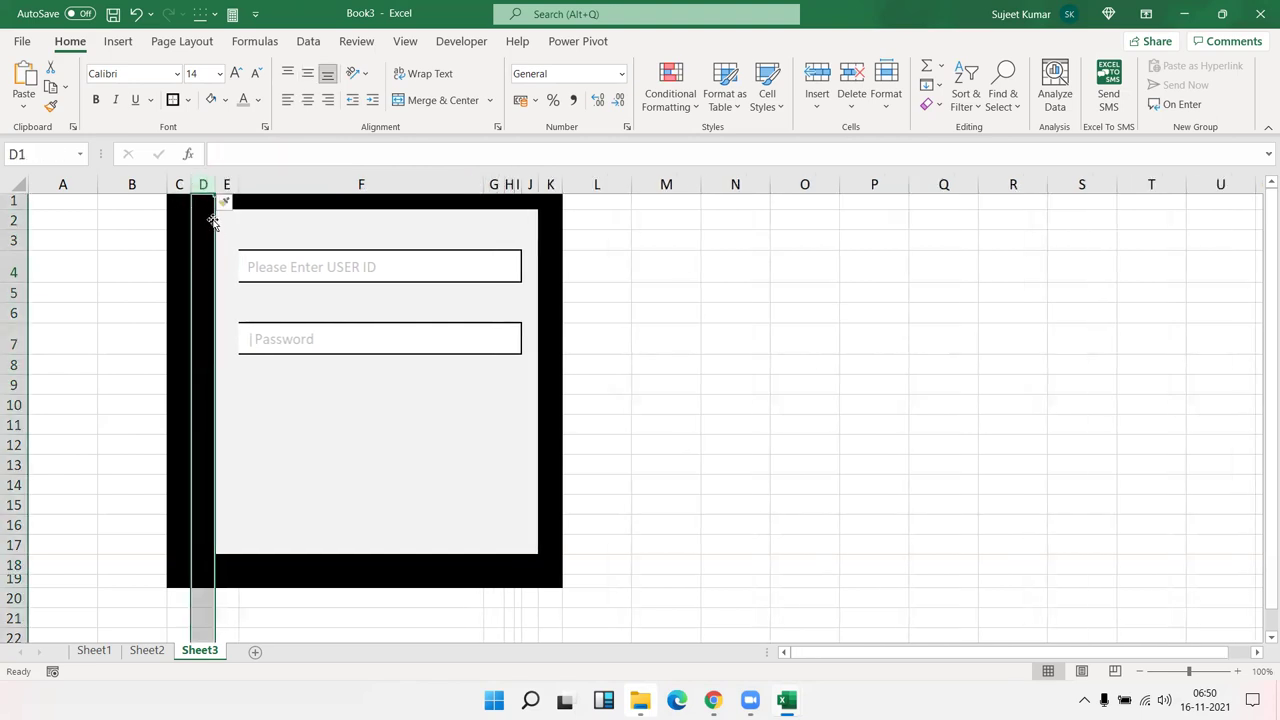
{"action": "left_click", "coordinate": [209, 214]}
{"action": "left_click_drag", "start_coordinate": [209, 214], "coordinate": [205, 543]}
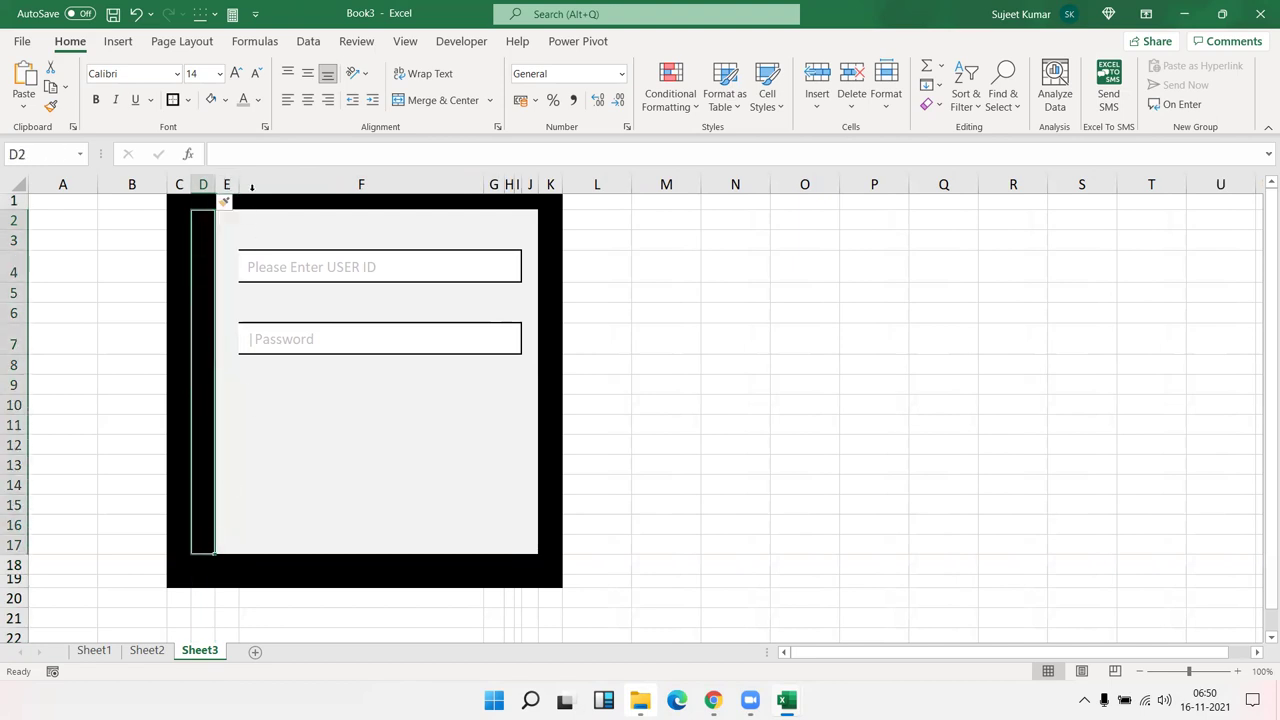
{"action": "left_click", "coordinate": [212, 102]}
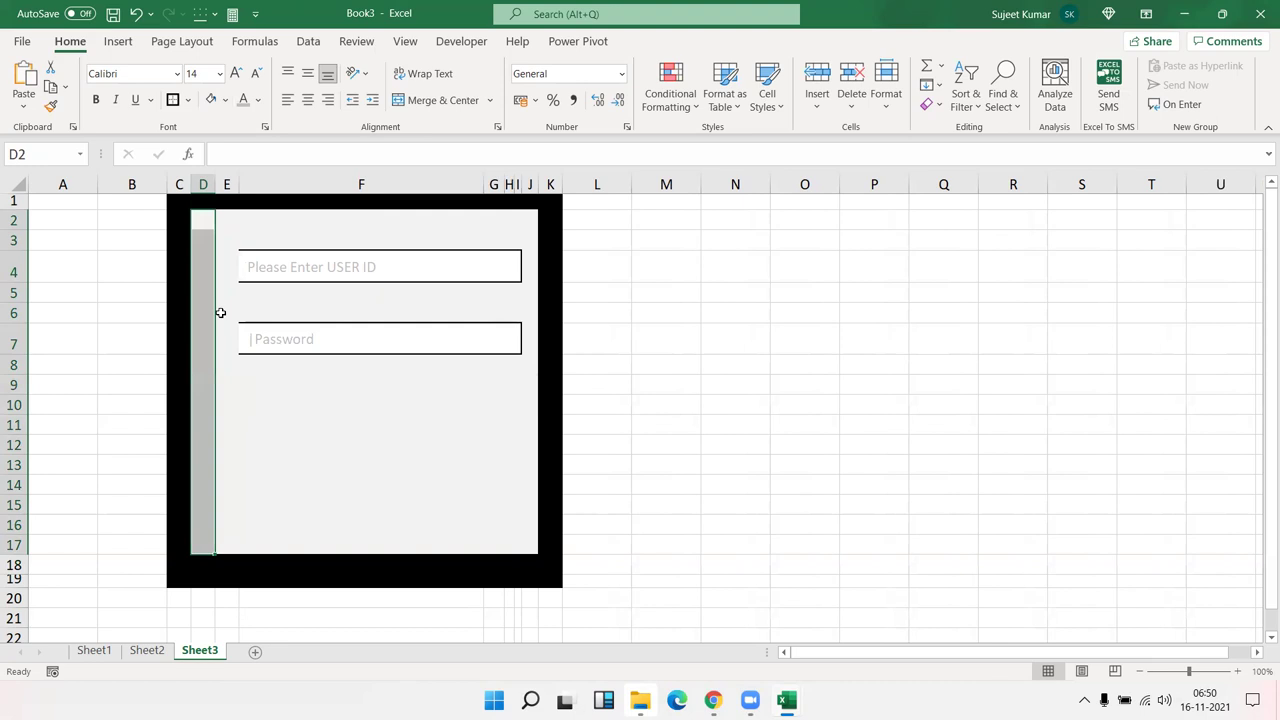
{"action": "left_click", "coordinate": [263, 420]}
Narrow column E to 0.63 width (12 pixels) so the entry boxes shift.
{"action": "left_click_drag", "start_coordinate": [237, 188], "coordinate": [219, 186]}
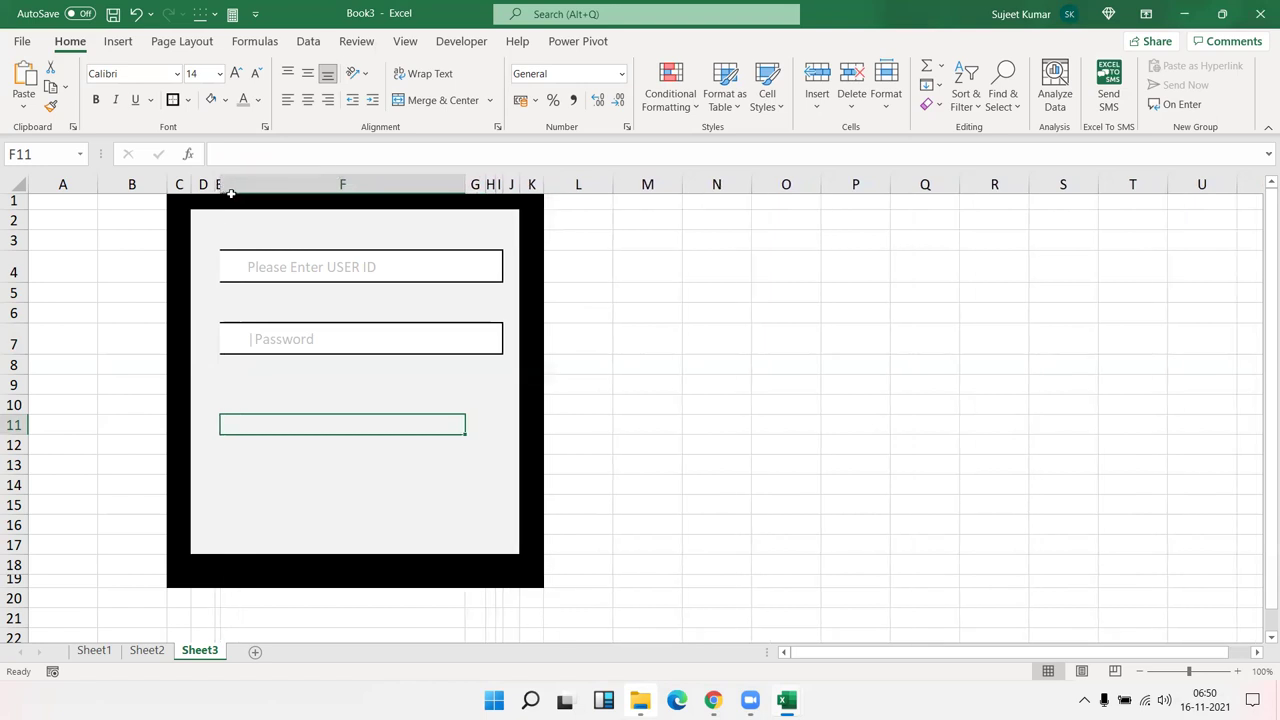
{"action": "left_click", "coordinate": [245, 272]}
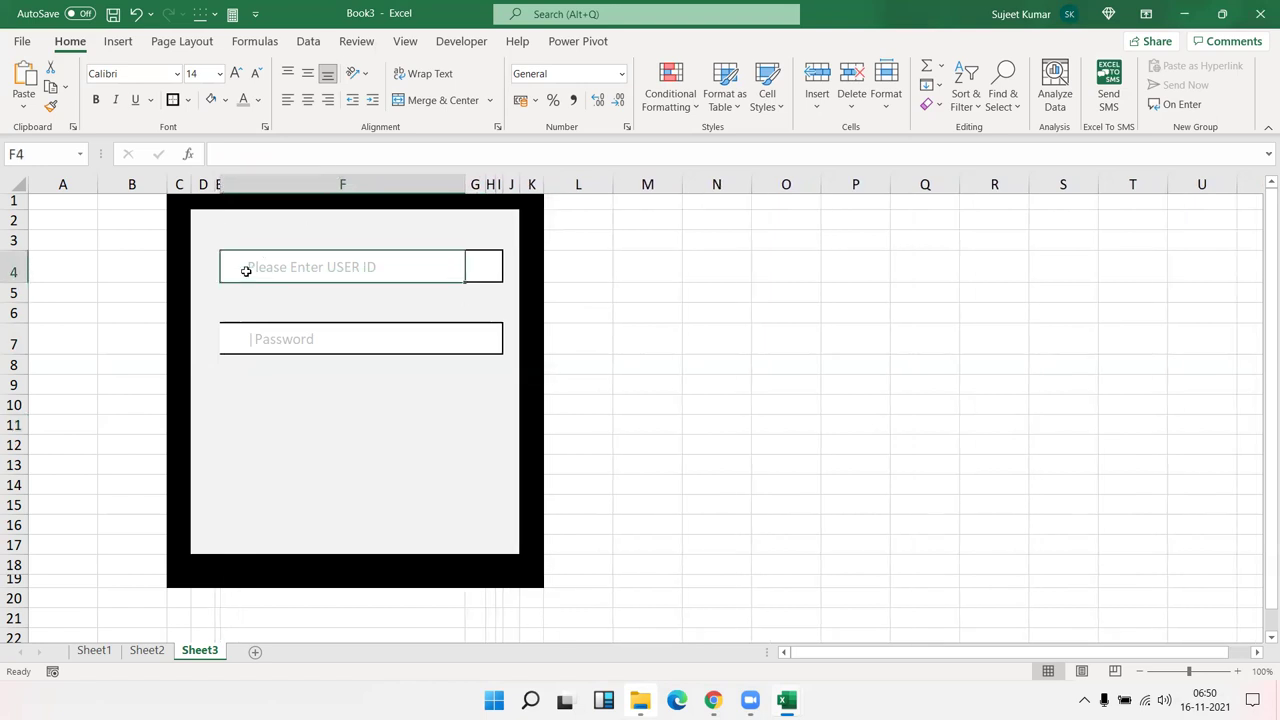
{"action": "key", "text": "Left"}
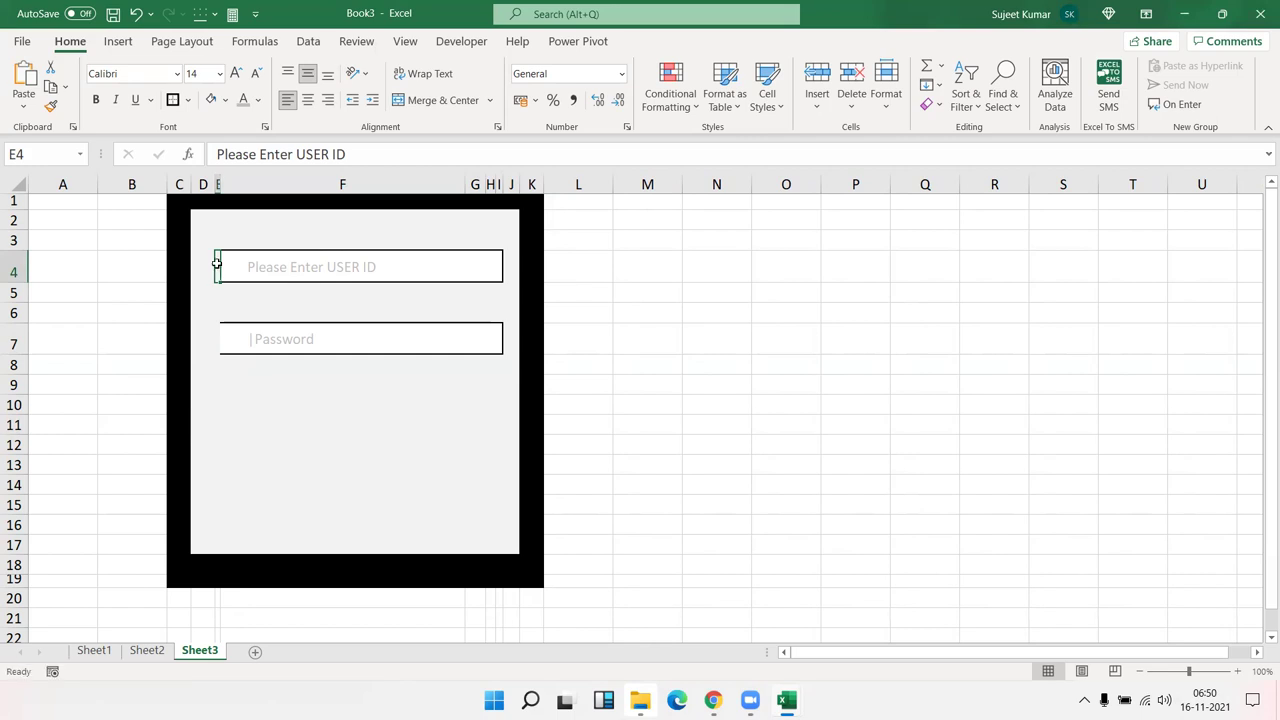
Give E4 top and bottom borders with no right border, closing the USER ID box's left side.
{"action": "right_click", "coordinate": [217, 263]}
{"action": "left_click", "coordinate": [279, 592]}
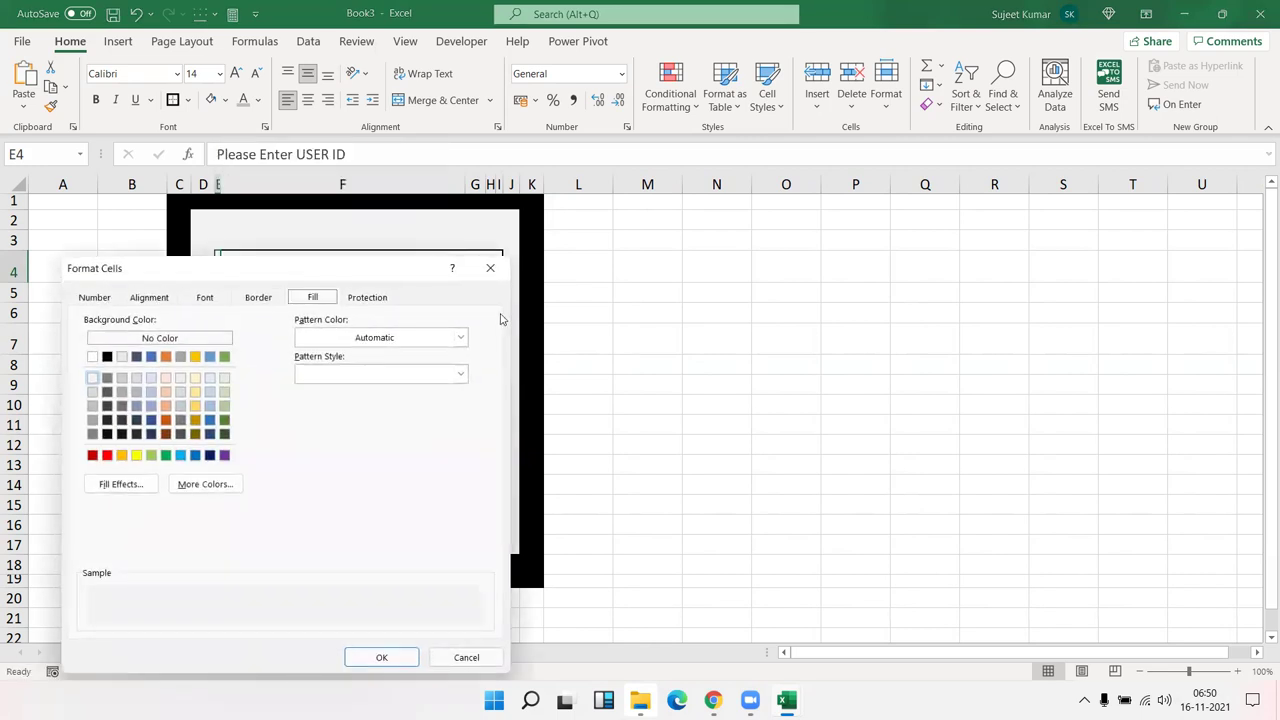
{"action": "left_click", "coordinate": [258, 297]}
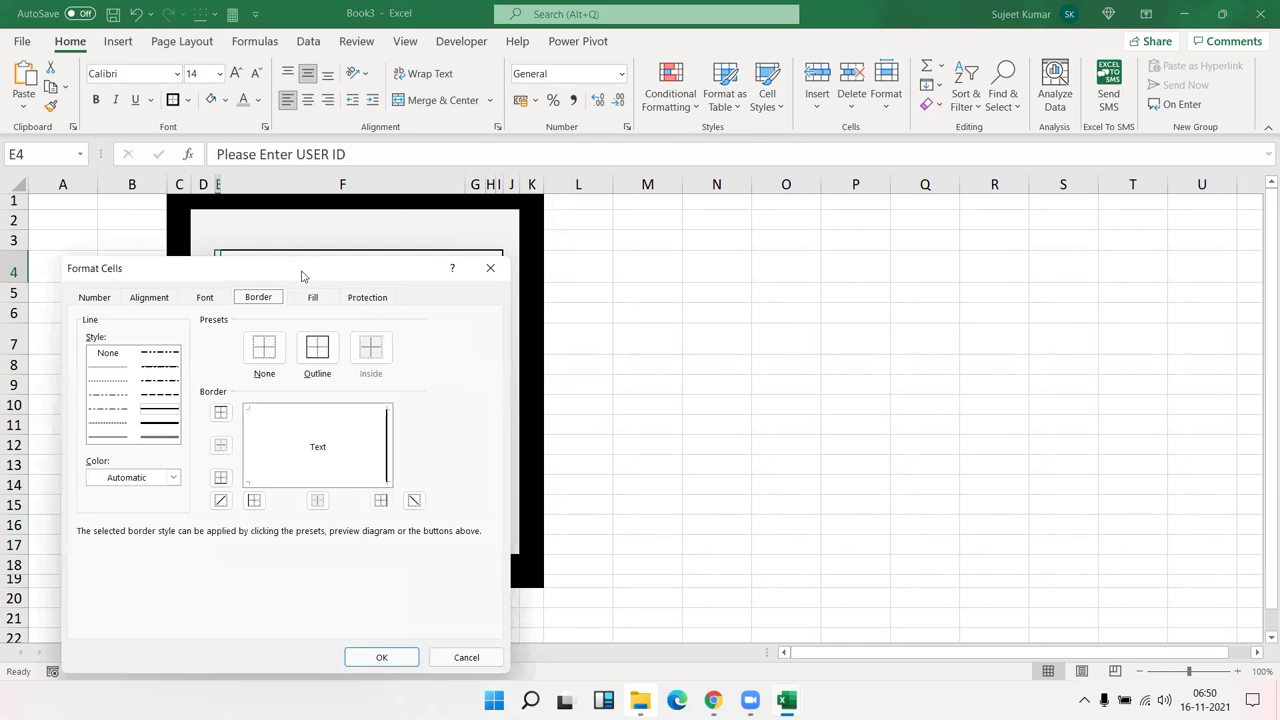
{"action": "left_click_drag", "start_coordinate": [302, 276], "coordinate": [723, 142]}
{"action": "left_click", "coordinate": [679, 279]}
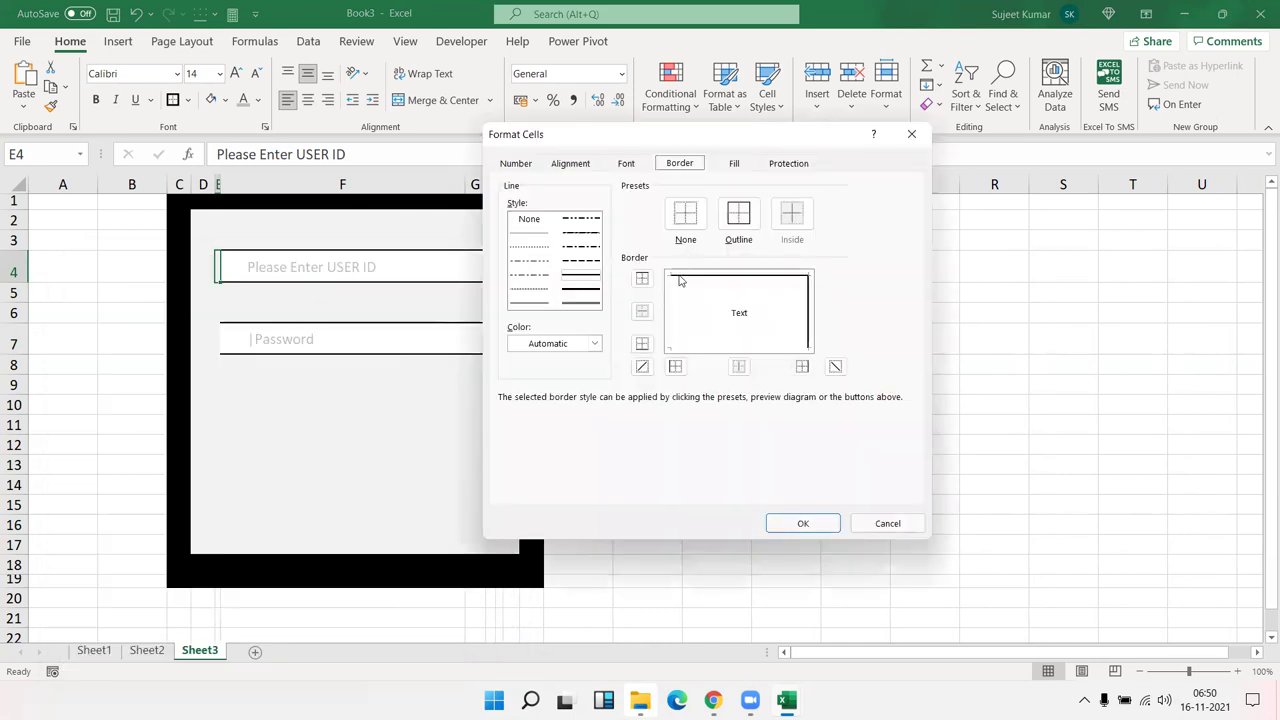
{"action": "left_click", "coordinate": [700, 348]}
{"action": "left_click", "coordinate": [808, 328]}
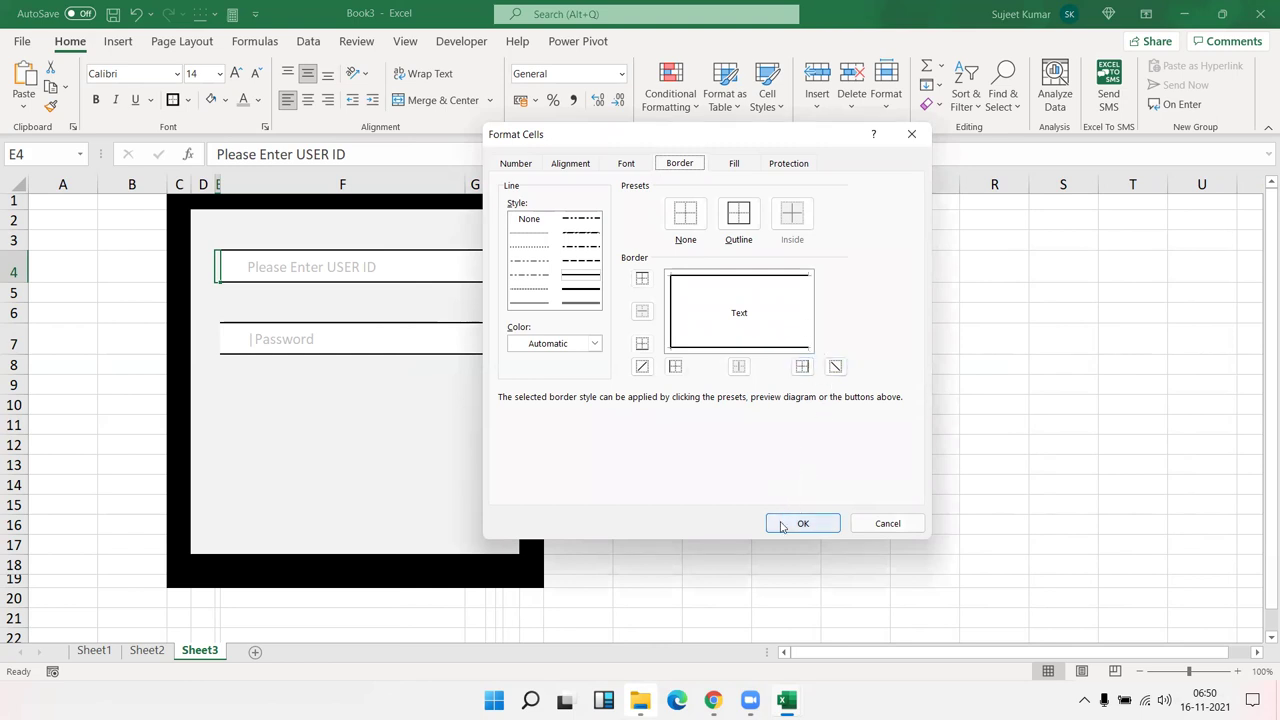
{"action": "left_click", "coordinate": [803, 523]}
{"action": "left_click", "coordinate": [426, 466]}
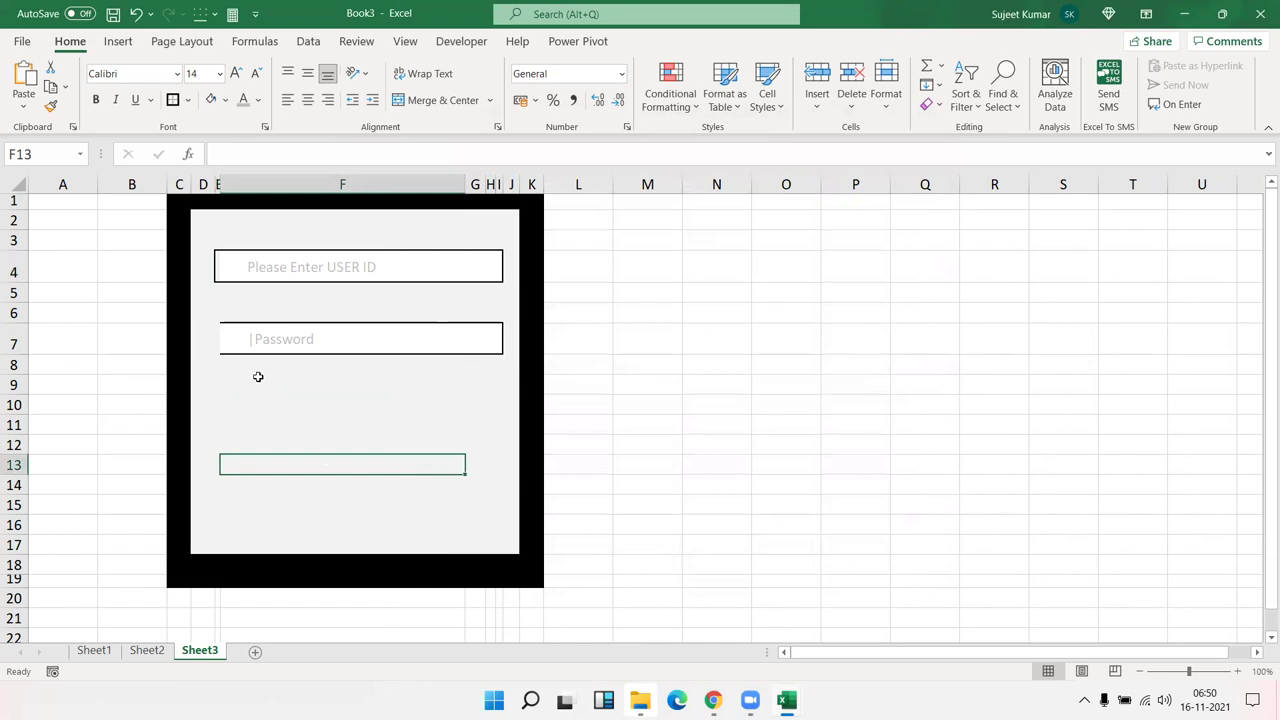
Close the Password box's left side by bordering cell E7 like E4.
{"action": "left_click", "coordinate": [221, 340]}
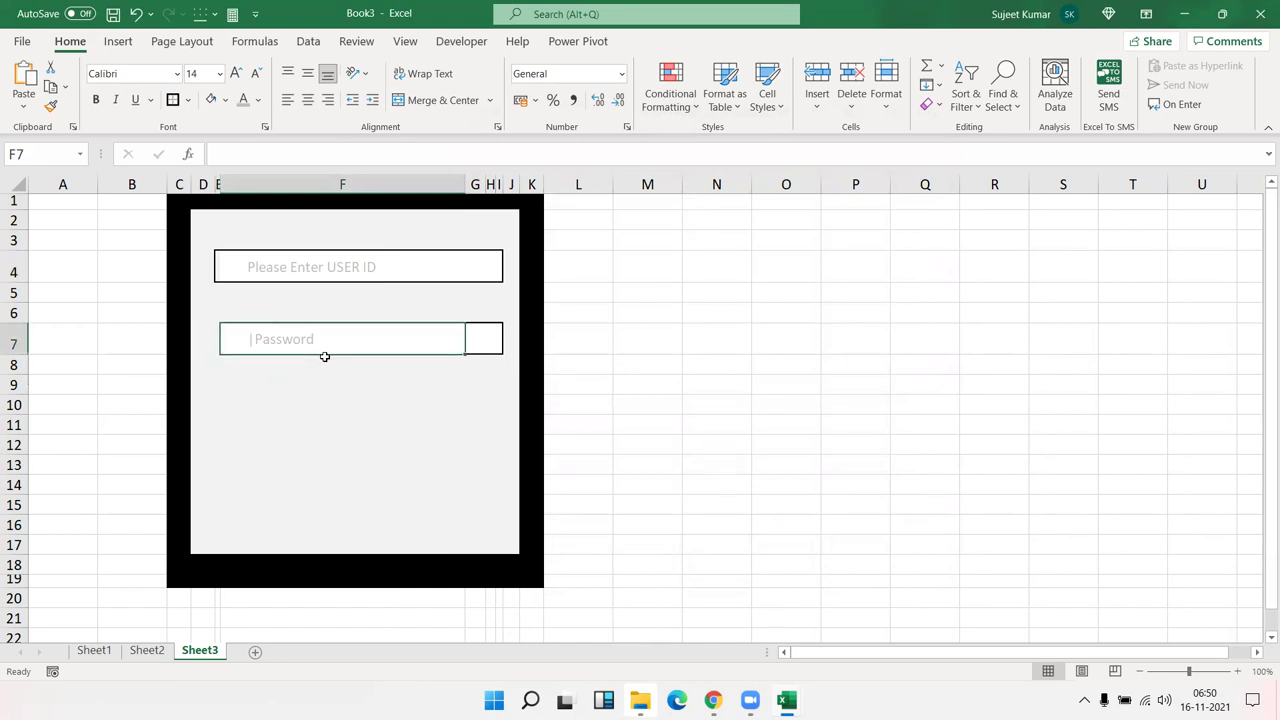
{"action": "key", "text": "Left"}
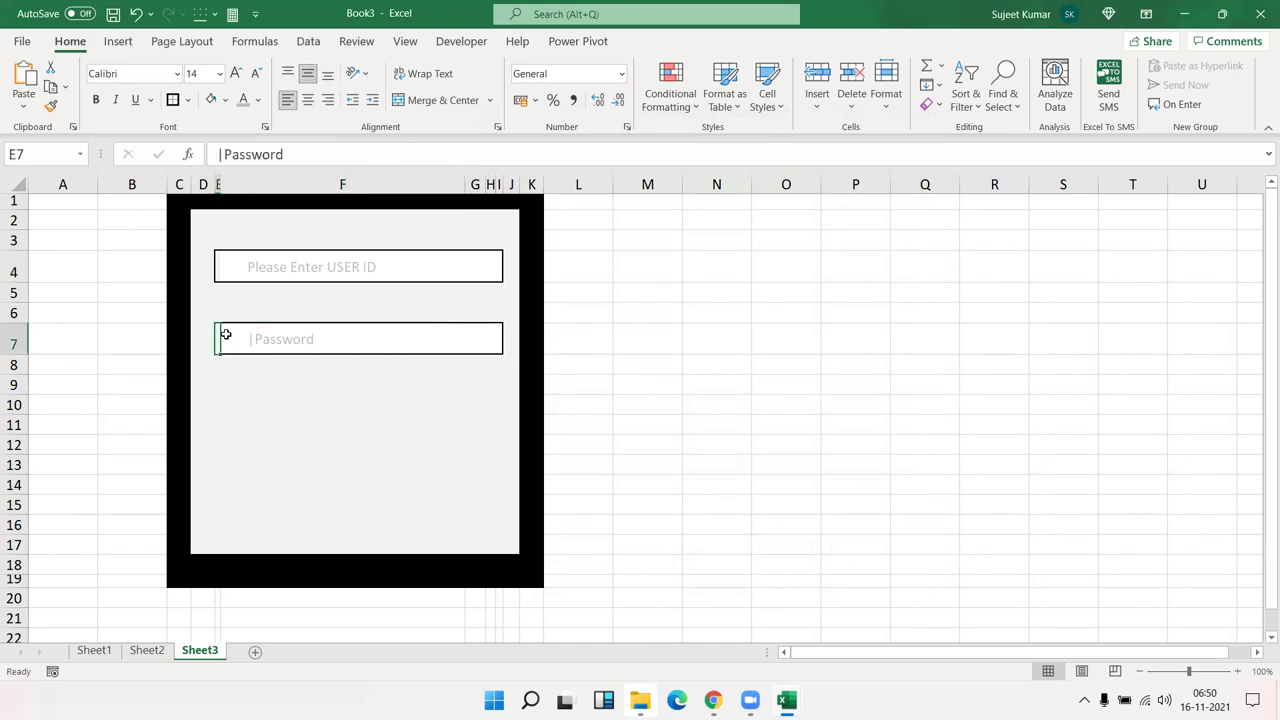
{"action": "left_click", "coordinate": [231, 398]}
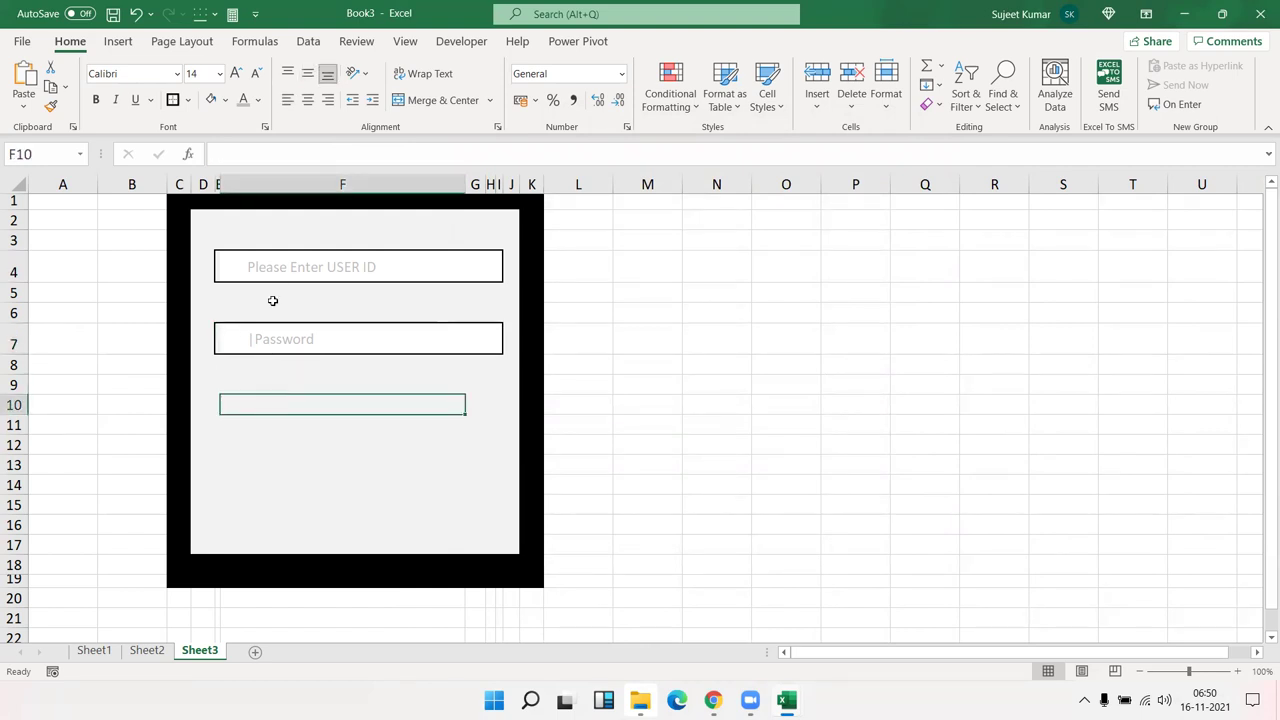
Middle-align the USER ID and Password box text and recolour the USER ID placeholder.
{"action": "left_click", "coordinate": [285, 261]}
{"action": "left_click", "coordinate": [307, 73]}
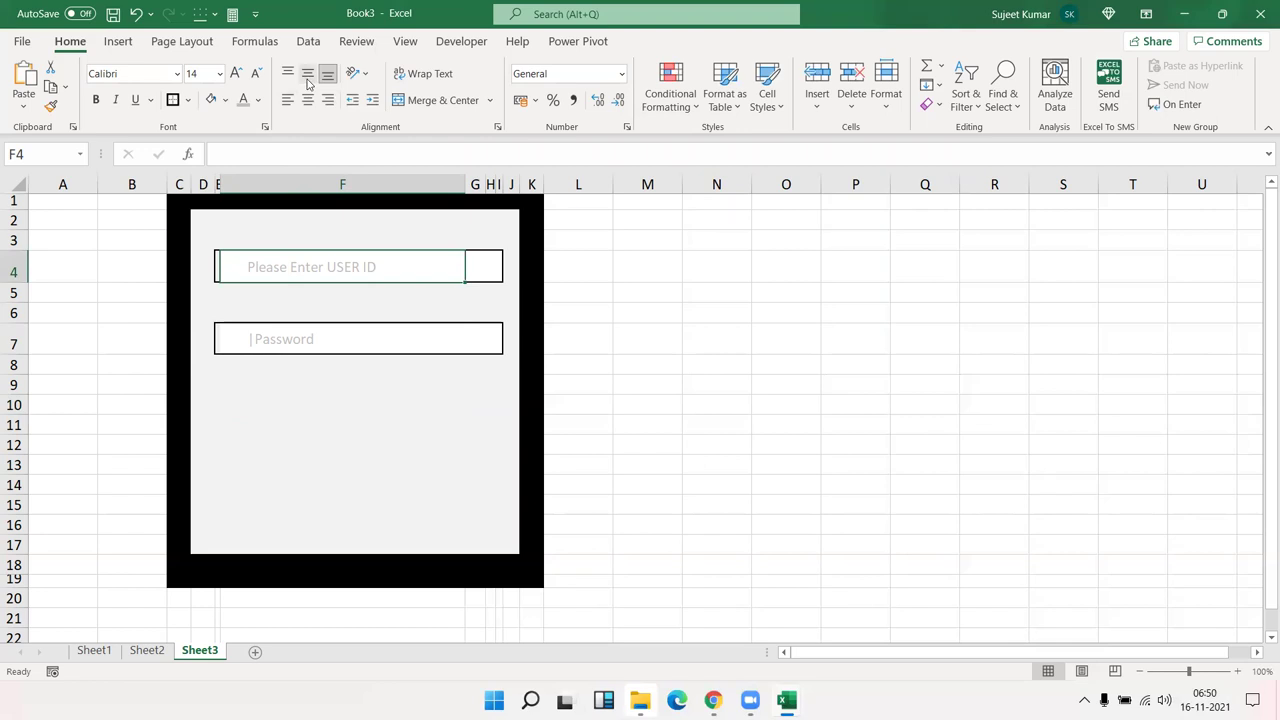
{"action": "left_click", "coordinate": [259, 101]}
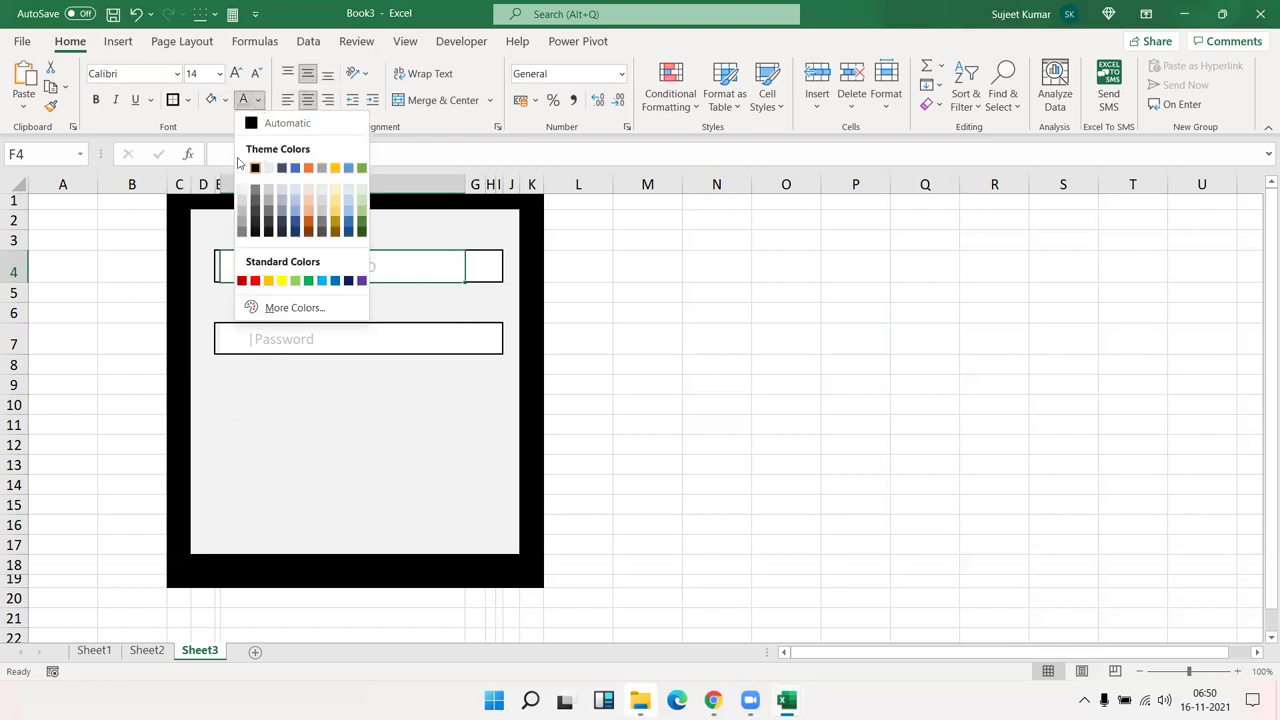
{"action": "left_click", "coordinate": [255, 168]}
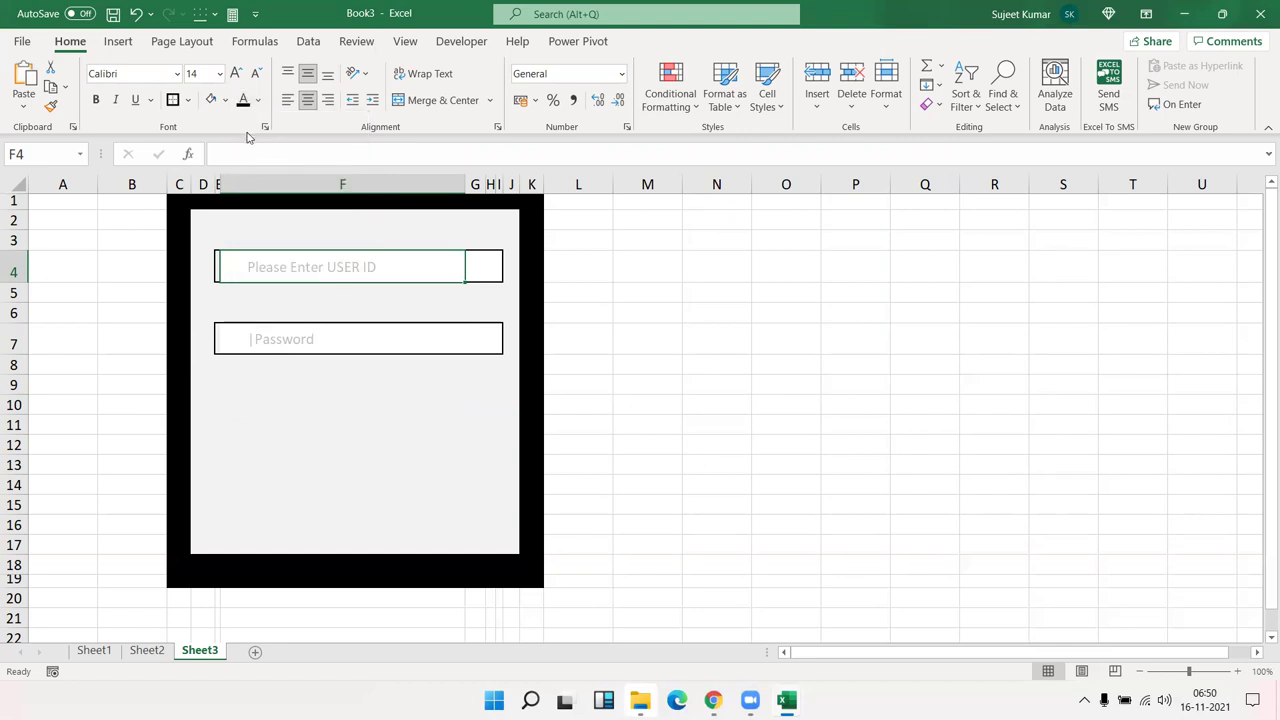
{"action": "left_click", "coordinate": [266, 341]}
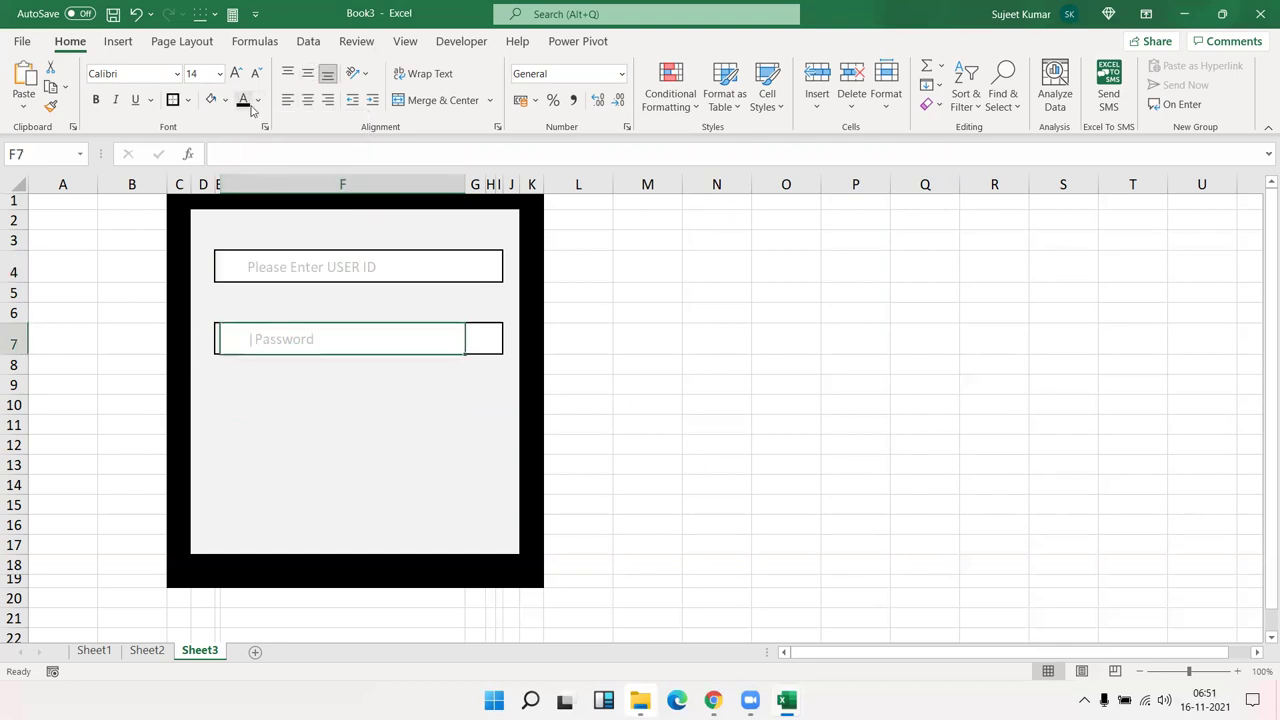
{"action": "left_click", "coordinate": [309, 80]}
{"action": "left_click", "coordinate": [326, 402]}
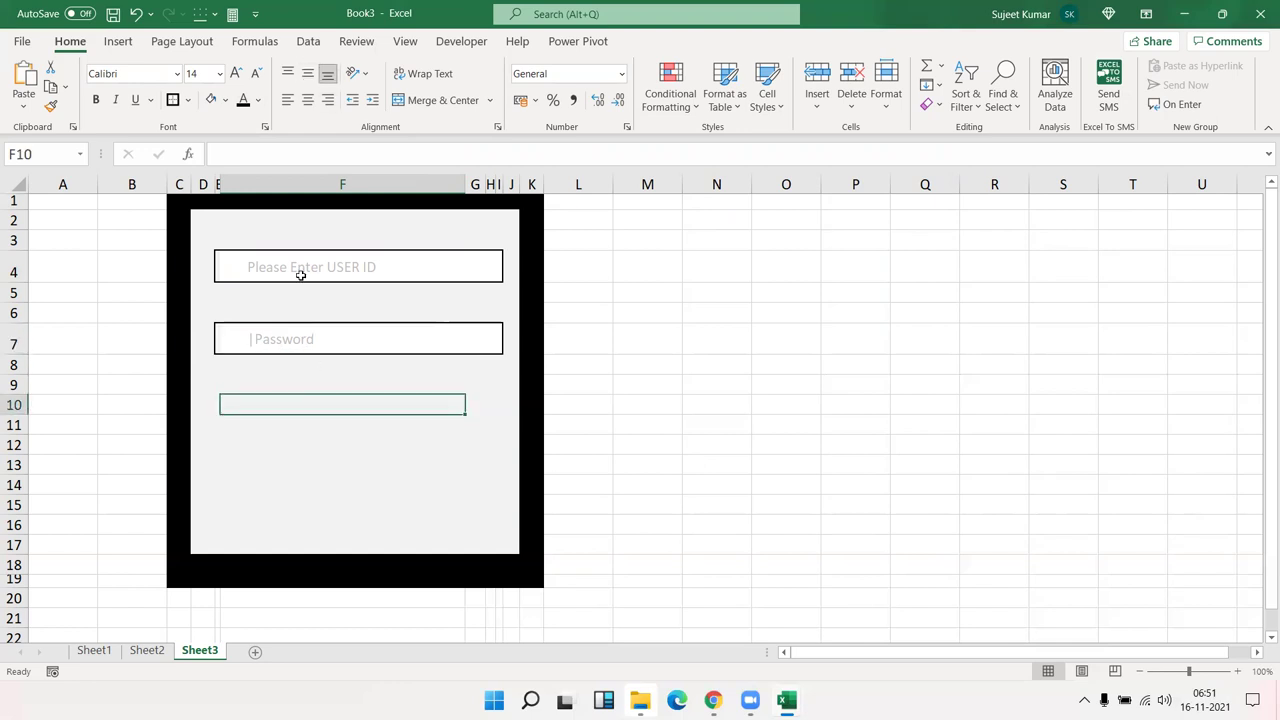
{"action": "left_click", "coordinate": [300, 270]}
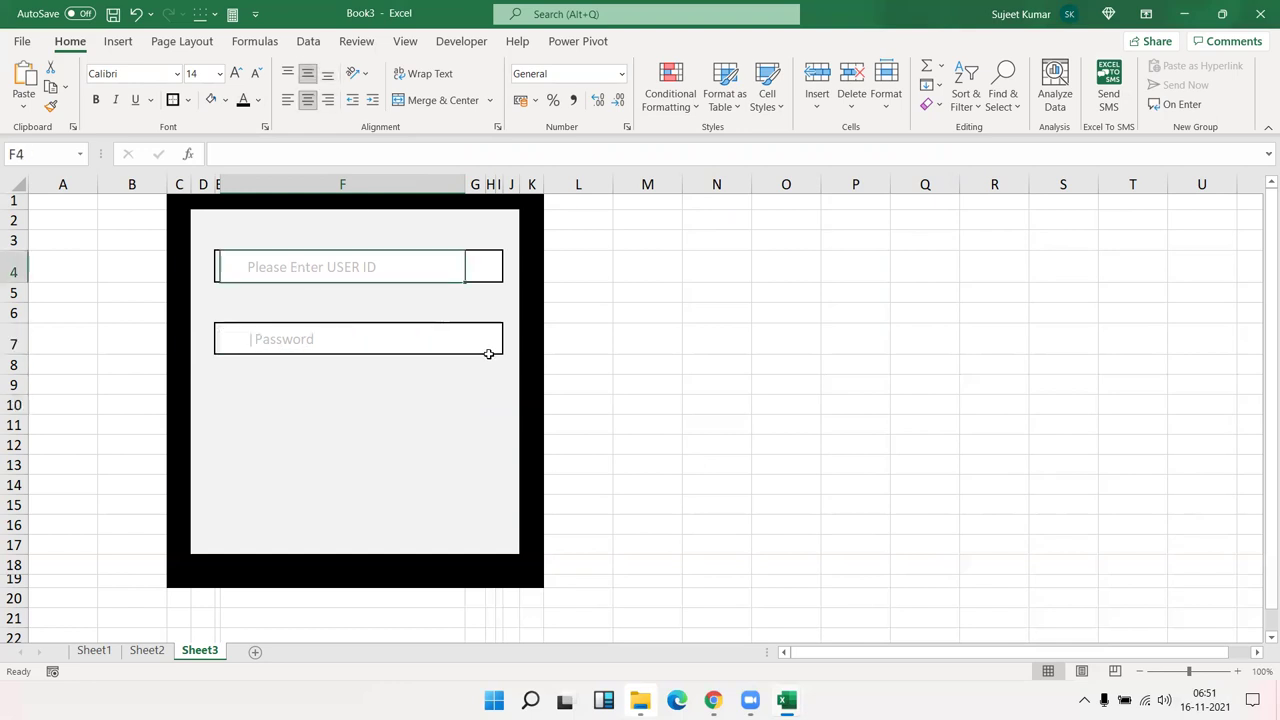
Test the boxes with a sample user name and 'asdasd' password, then clear both.
{"action": "type", "text": "ujeet kumar"}
{"action": "key", "text": "Return"}
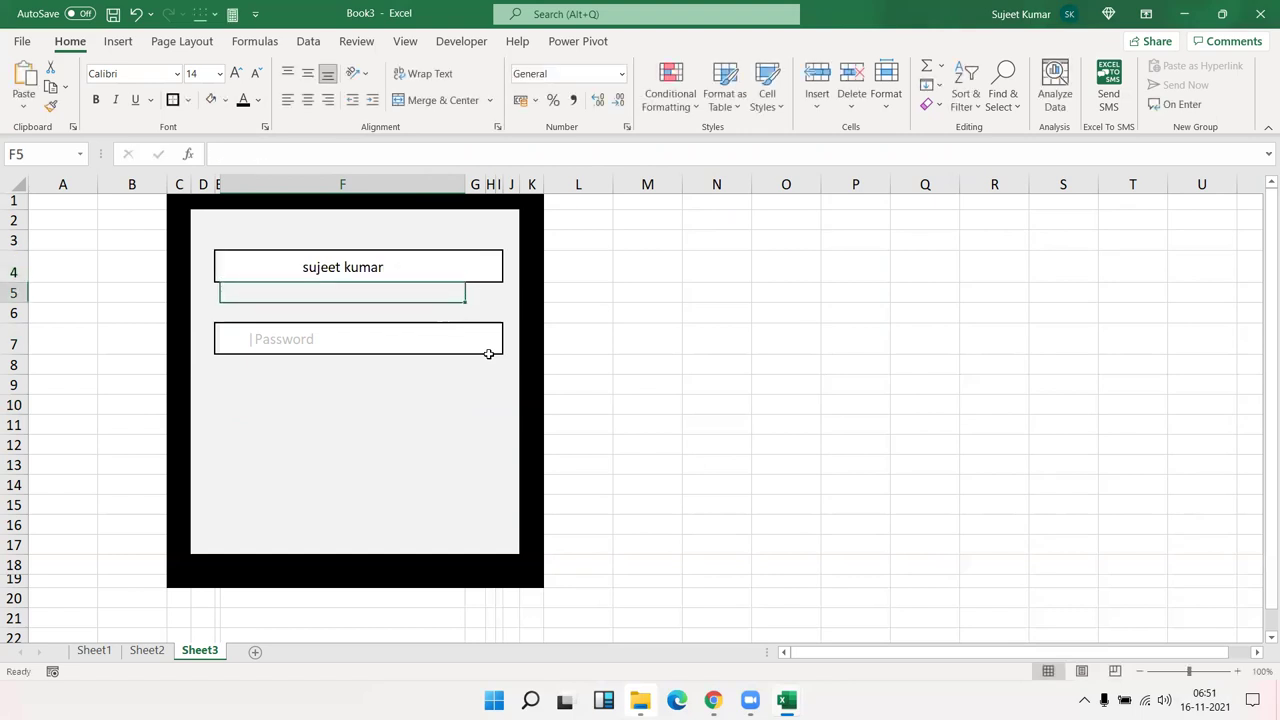
{"action": "key", "text": "Up"}
{"action": "key", "text": "Delete"}
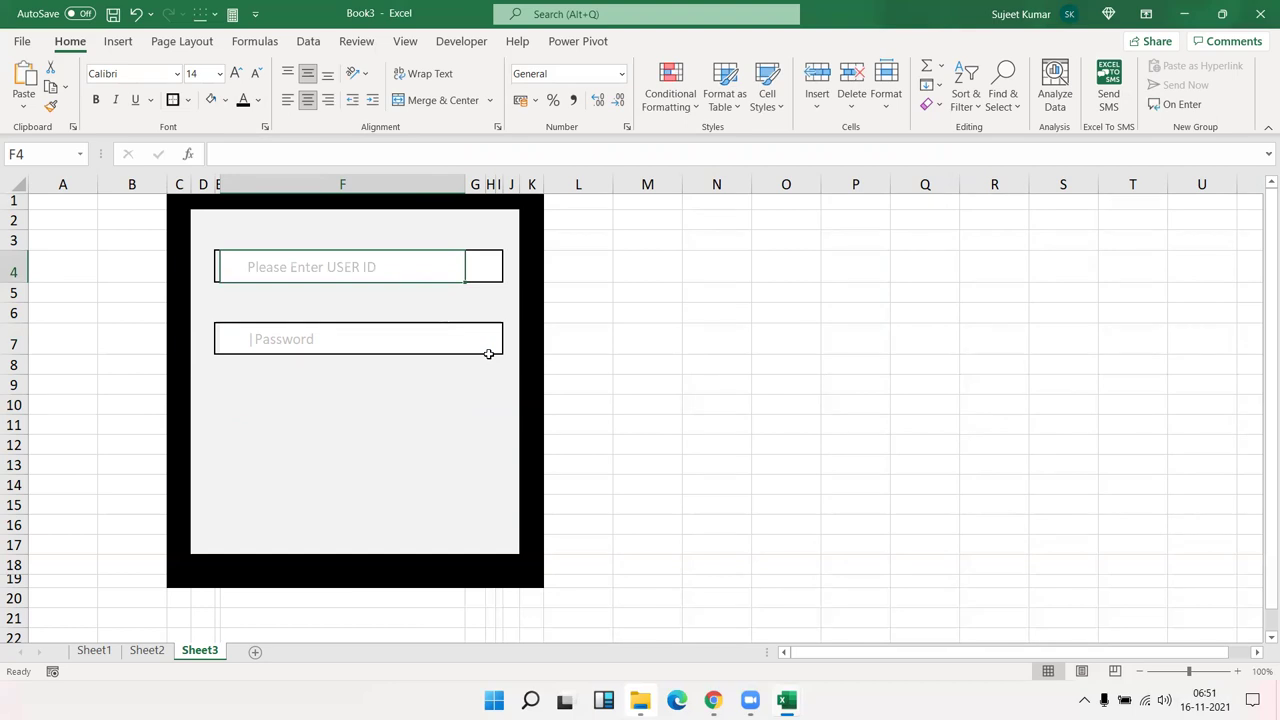
{"action": "key", "text": "Down"}
{"action": "key", "text": "Down"}
{"action": "key", "text": "Down"}
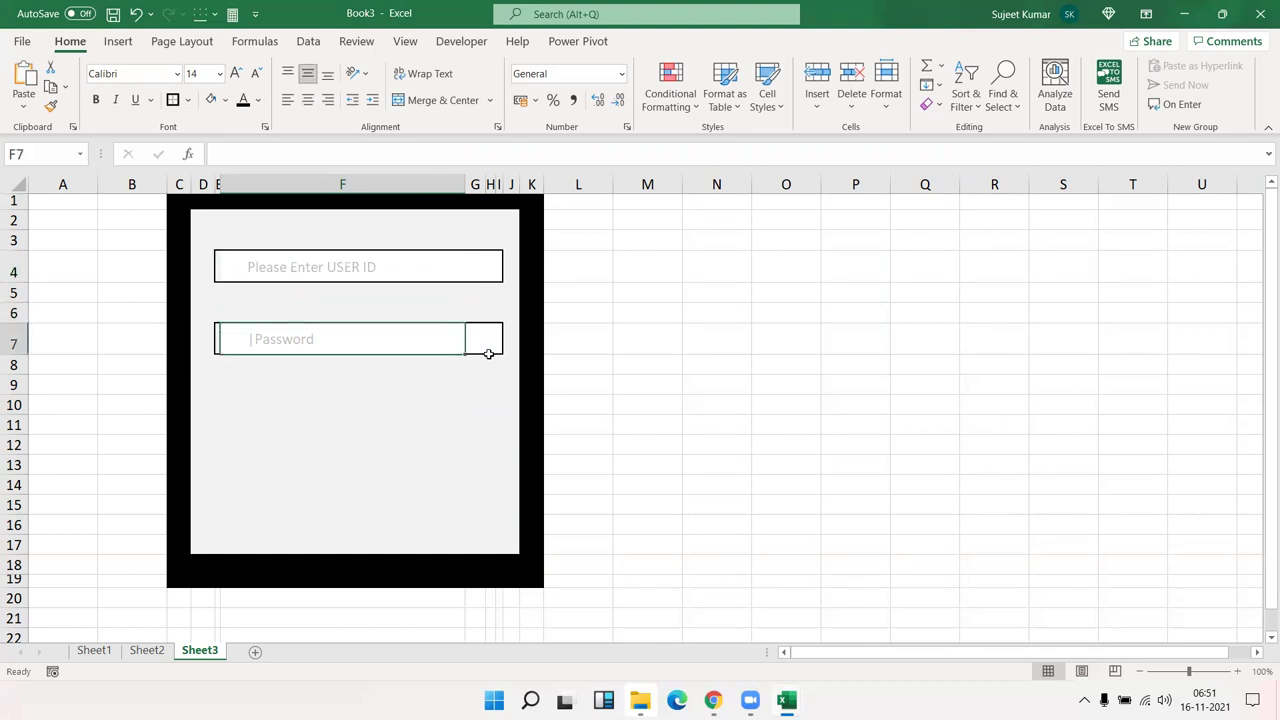
{"action": "type", "text": "asdasd"}
{"action": "key", "text": "Return"}
{"action": "key", "text": "Up"}
{"action": "key", "text": "Delete"}
Centre the Password box text and enter 123 in it, replacing the test text 'asdasda'.
{"action": "left_click", "coordinate": [305, 104]}
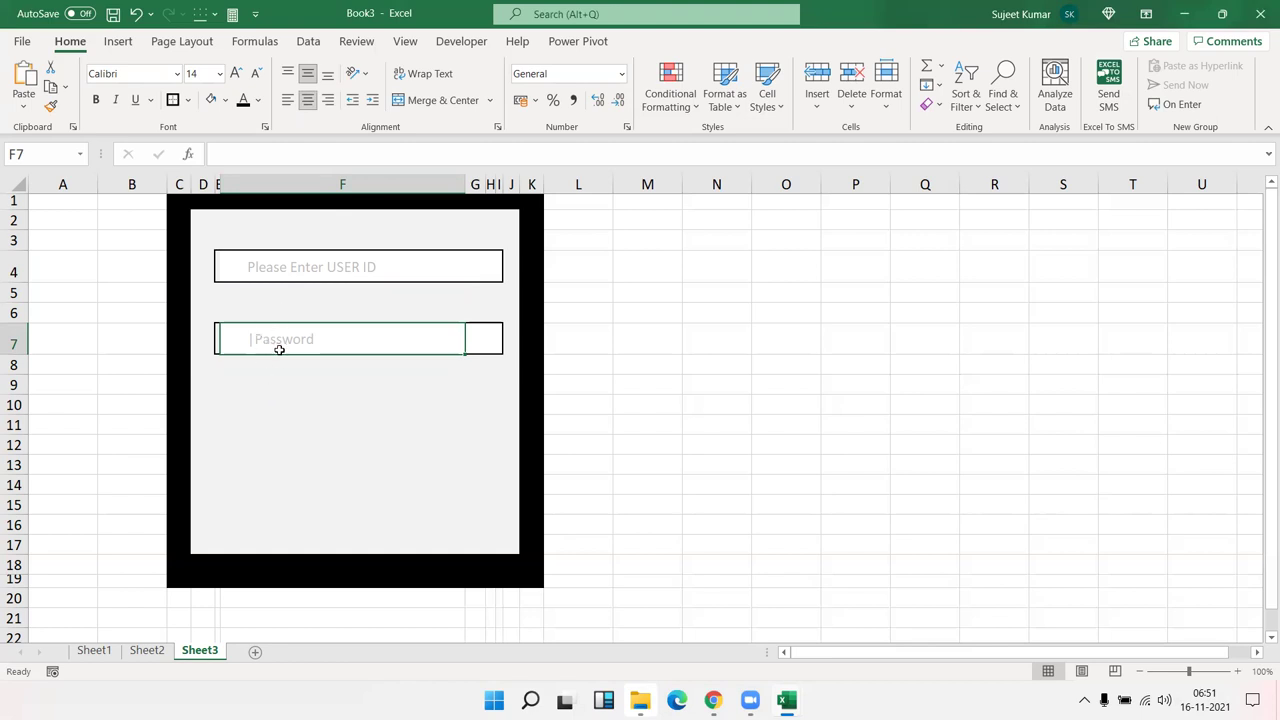
{"action": "type", "text": "asdasda"}
{"action": "key", "text": "Return"}
{"action": "left_click", "coordinate": [281, 354]}
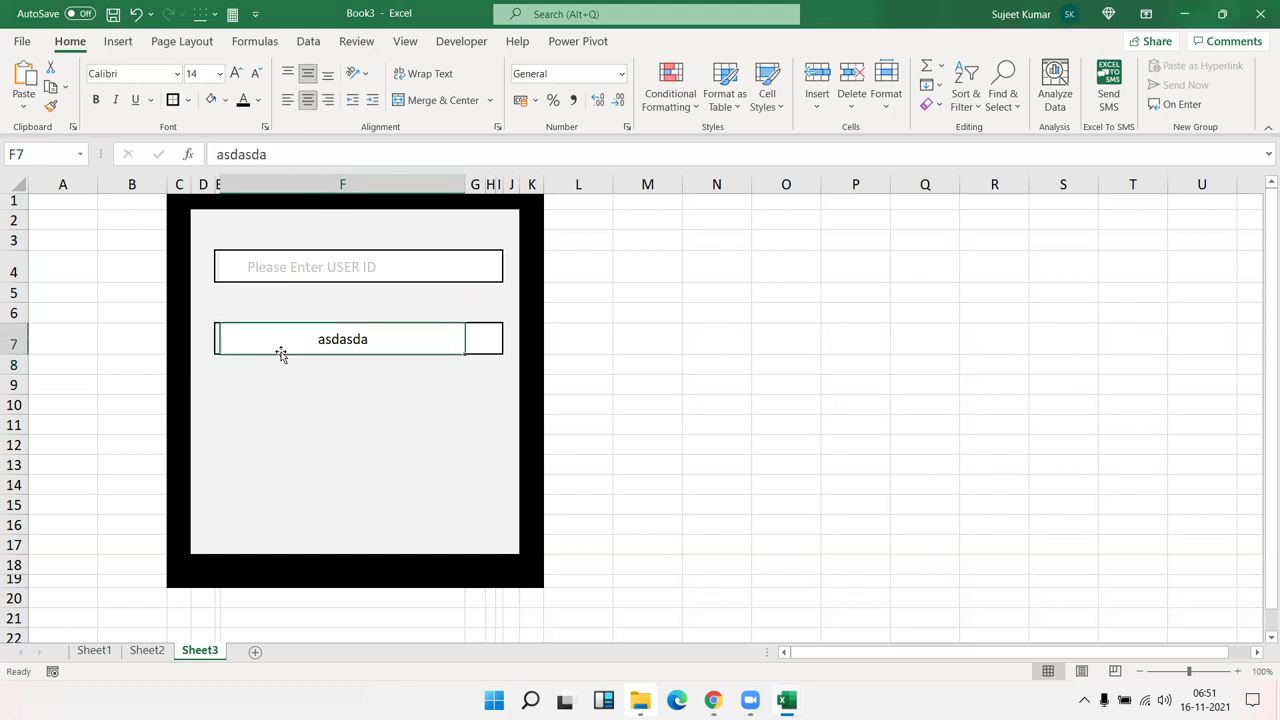
{"action": "key", "text": "Delete"}
{"action": "type", "text": "123"}
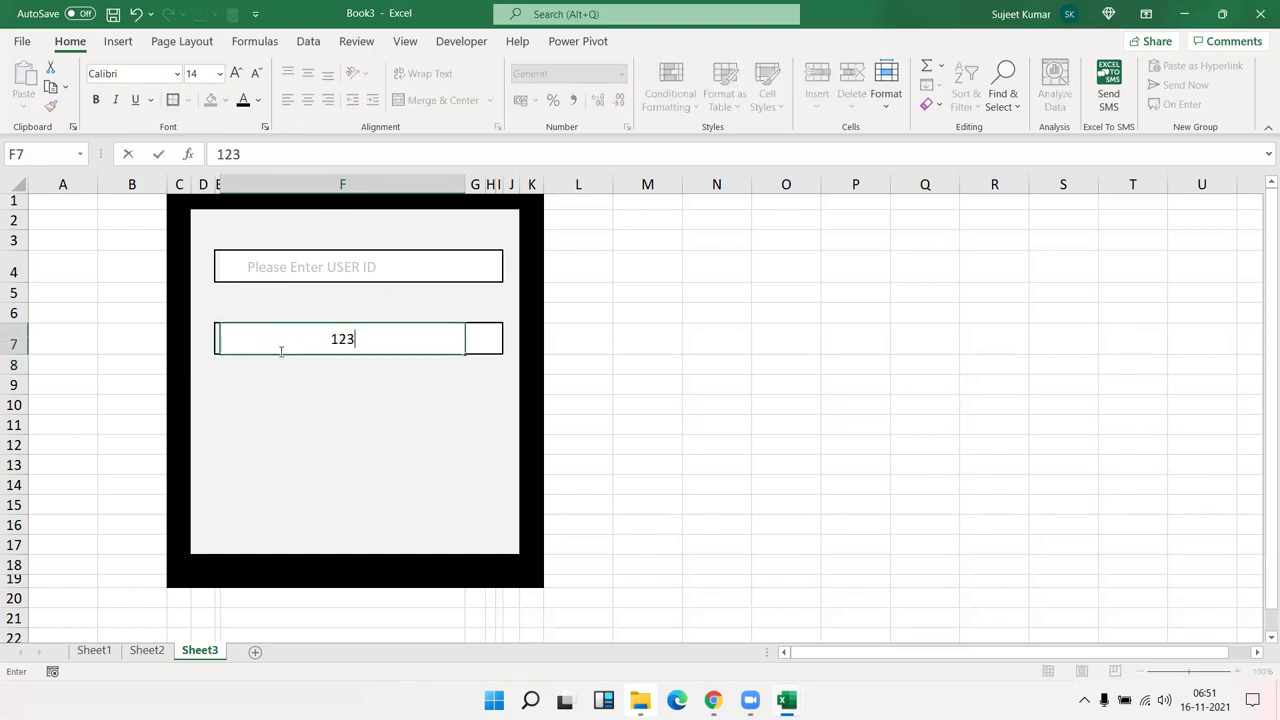
{"action": "key", "text": "Return"}
{"action": "left_click", "coordinate": [281, 352]}
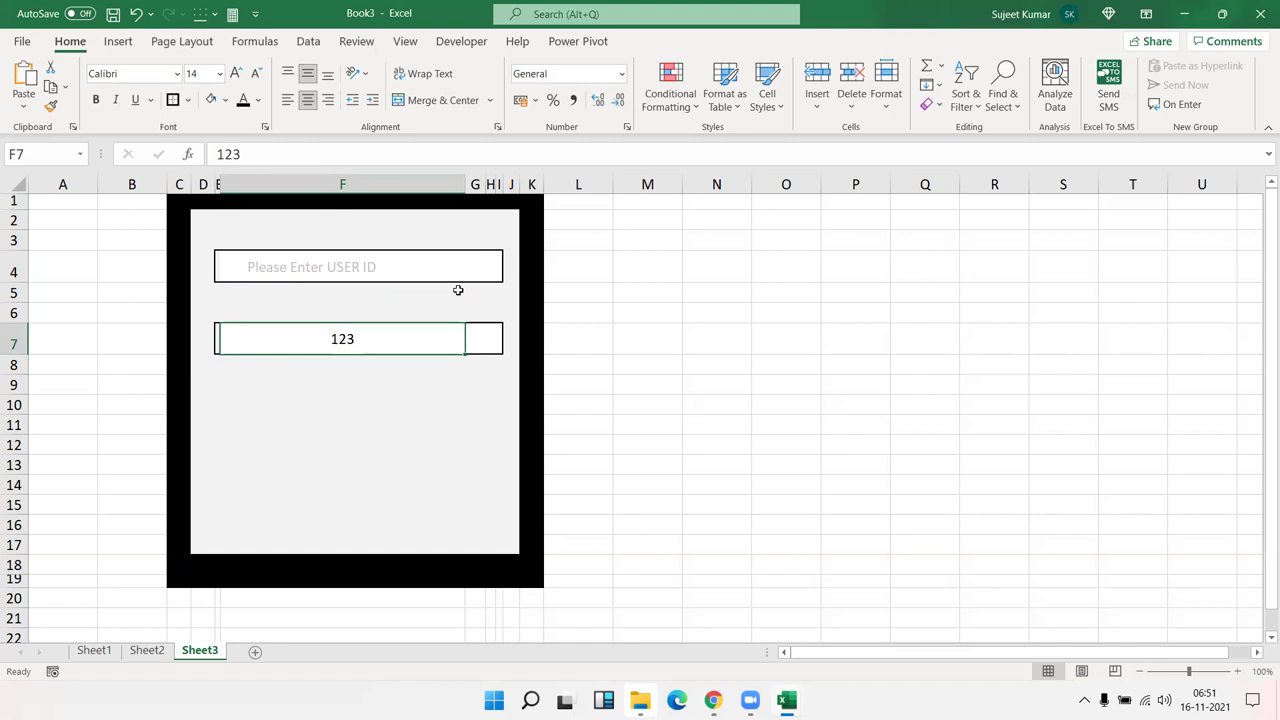
Give the Password box a custom asterisk-fill number format (*) to mask entries.
{"action": "left_click", "coordinate": [626, 127]}
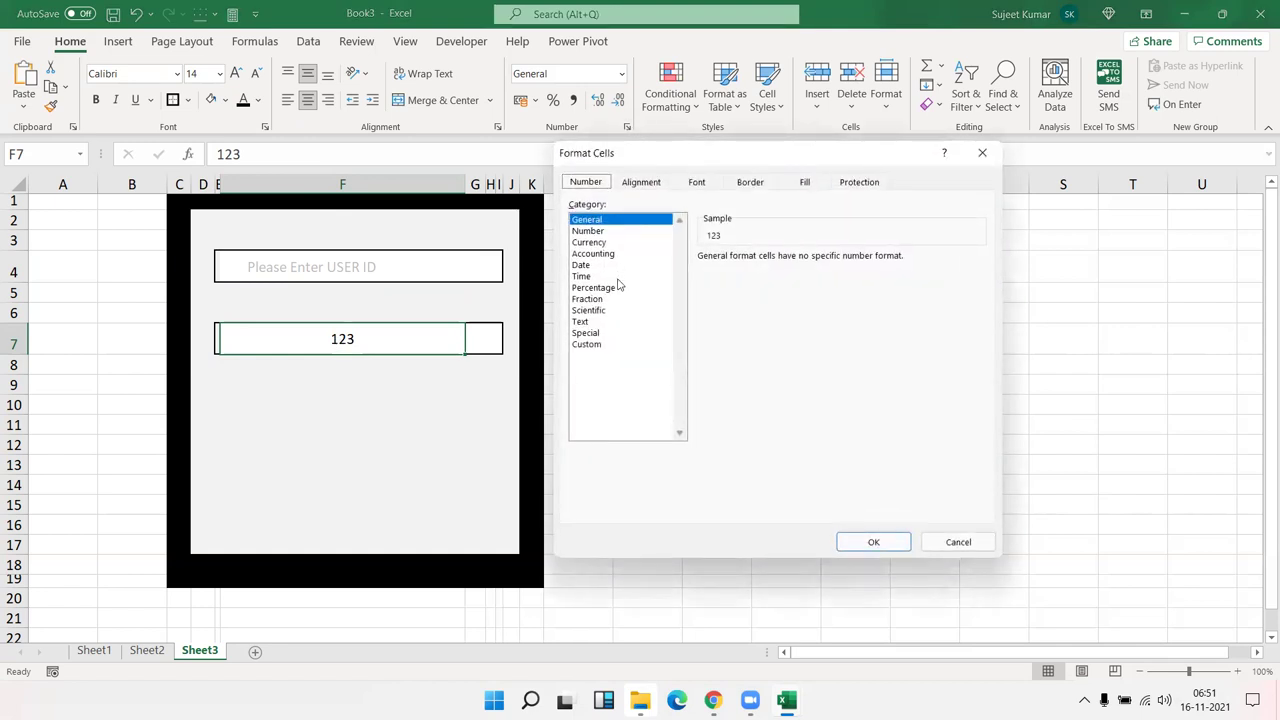
{"action": "left_click", "coordinate": [598, 345]}
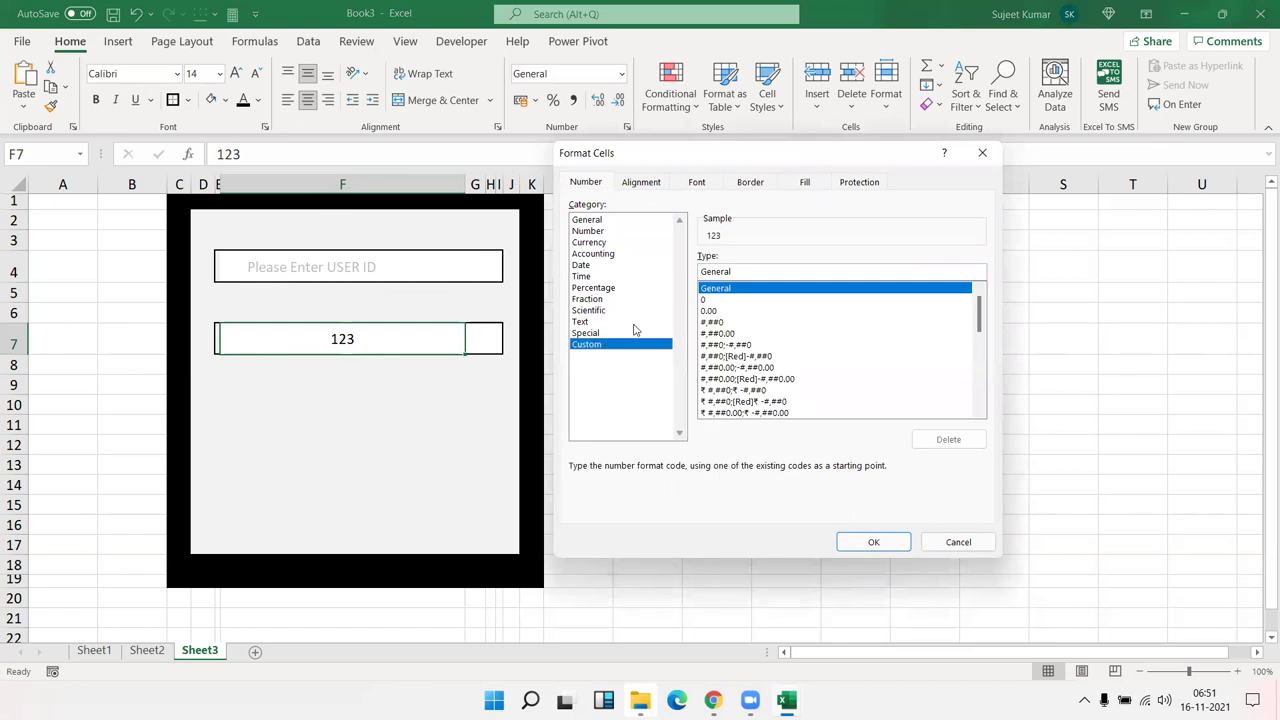
{"action": "double_click", "coordinate": [716, 272]}
{"action": "type", "text": "*"}
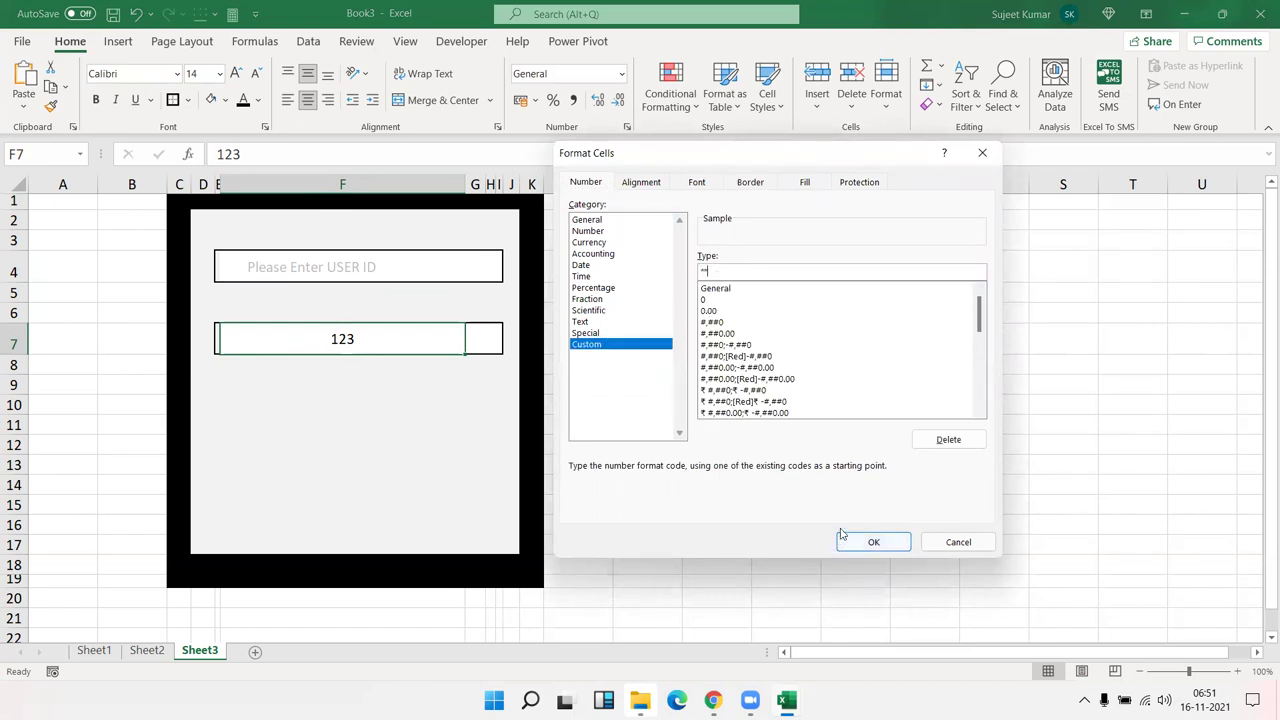
{"action": "left_click", "coordinate": [873, 541]}
{"action": "left_click", "coordinate": [460, 459]}
Test the masking by entering 15252, then delete it so the placeholder returns.
{"action": "left_click", "coordinate": [314, 332]}
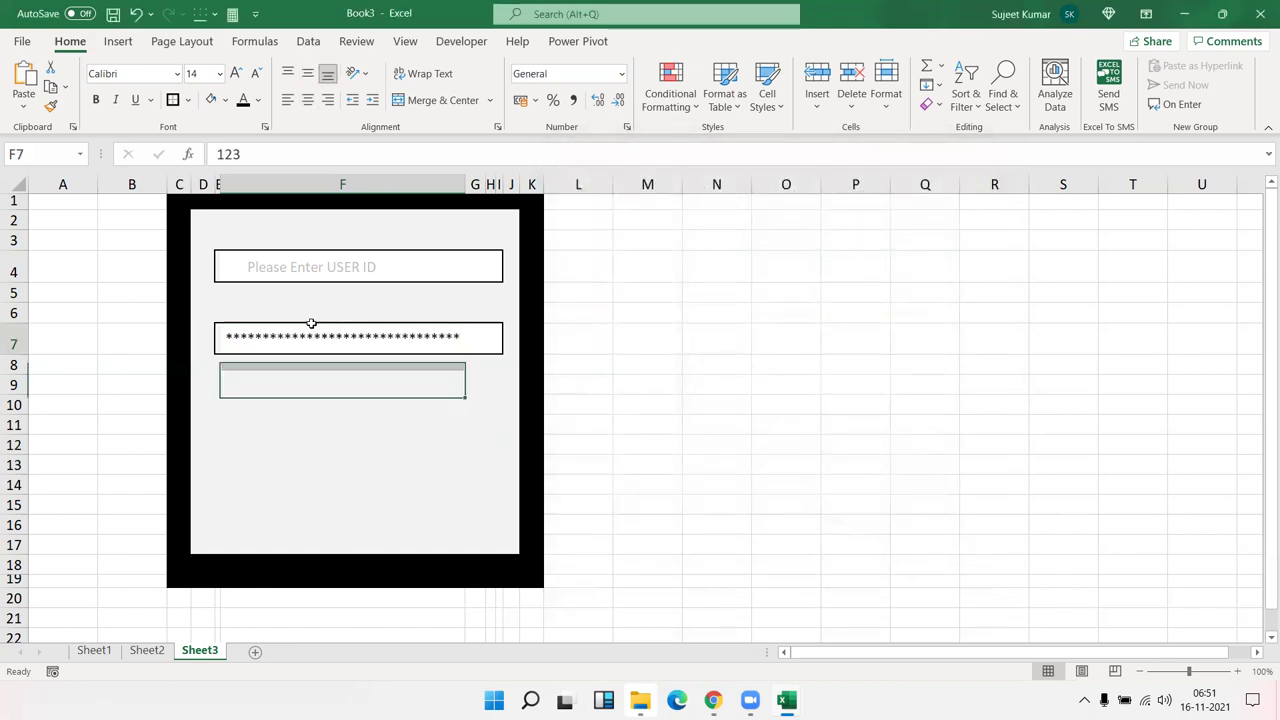
{"action": "type", "text": "15252"}
{"action": "key", "text": "Return"}
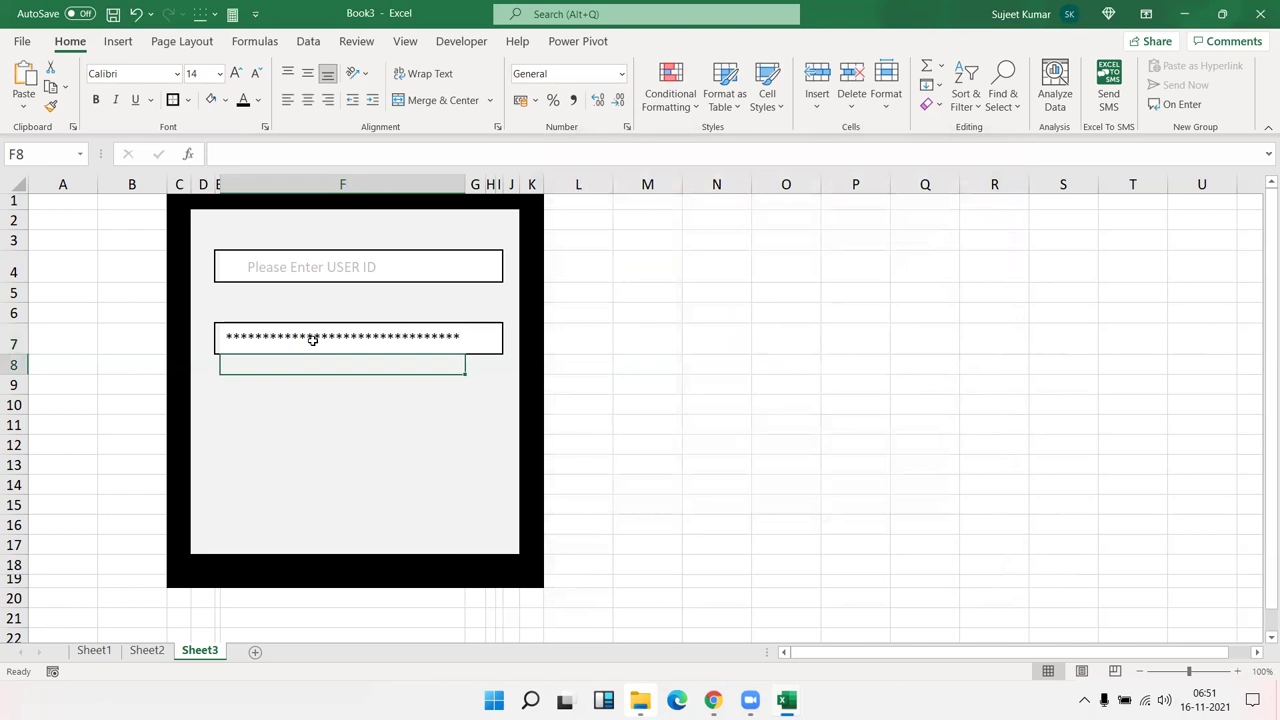
{"action": "left_click", "coordinate": [313, 340]}
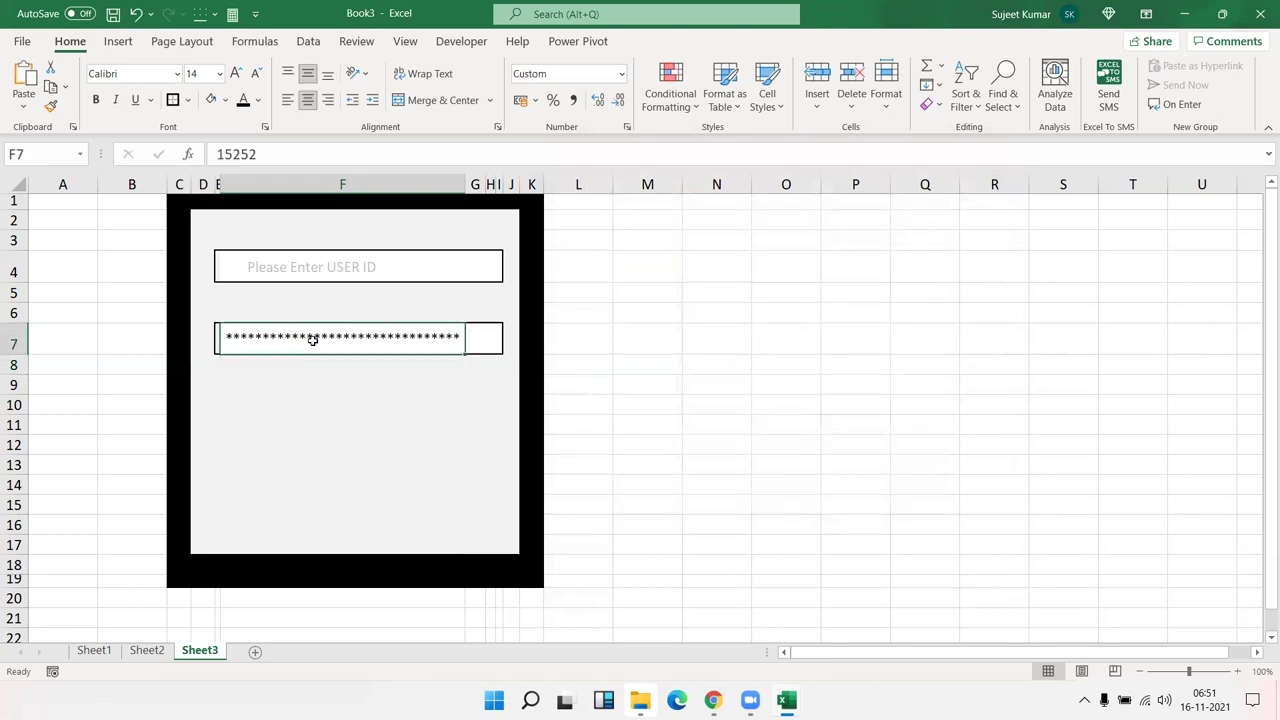
{"action": "key", "text": "Delete"}
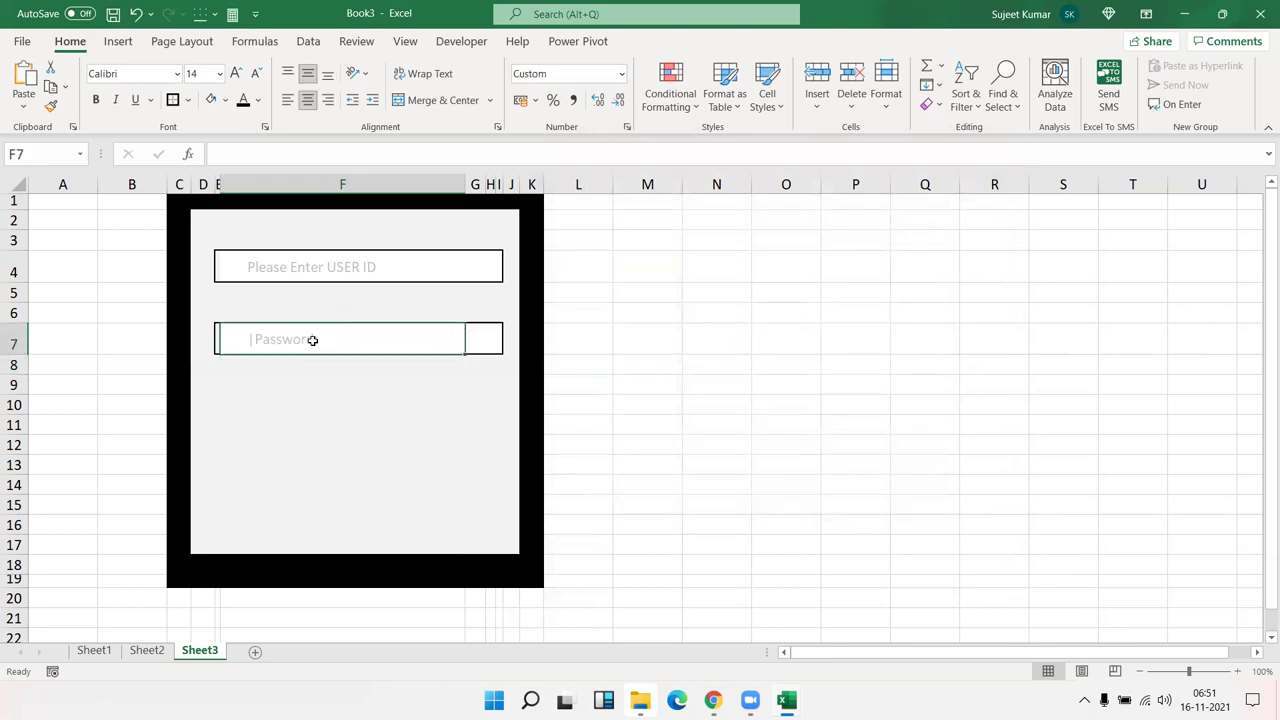
{"action": "key", "text": "Up"}
{"action": "key", "text": "Up"}
{"action": "key", "text": "Up"}
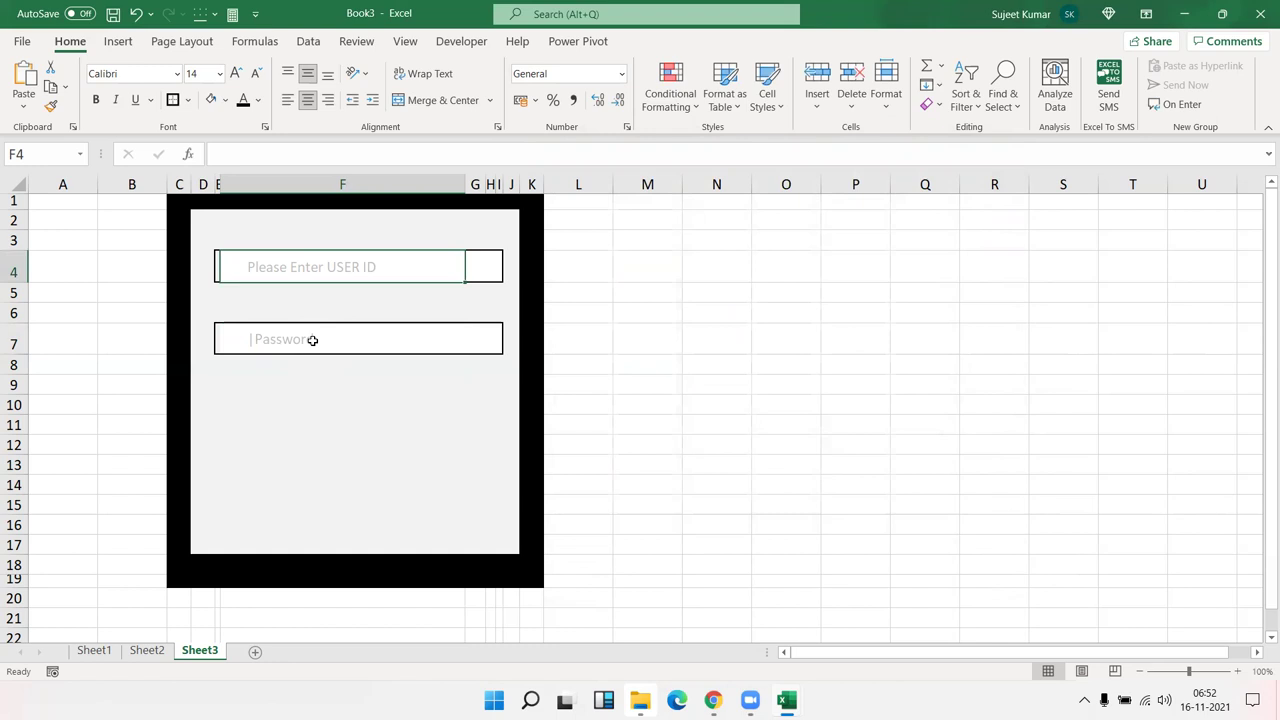
Click around the login form to clear its selection, ending on cell F18 below it.
{"action": "left_click", "coordinate": [632, 383]}
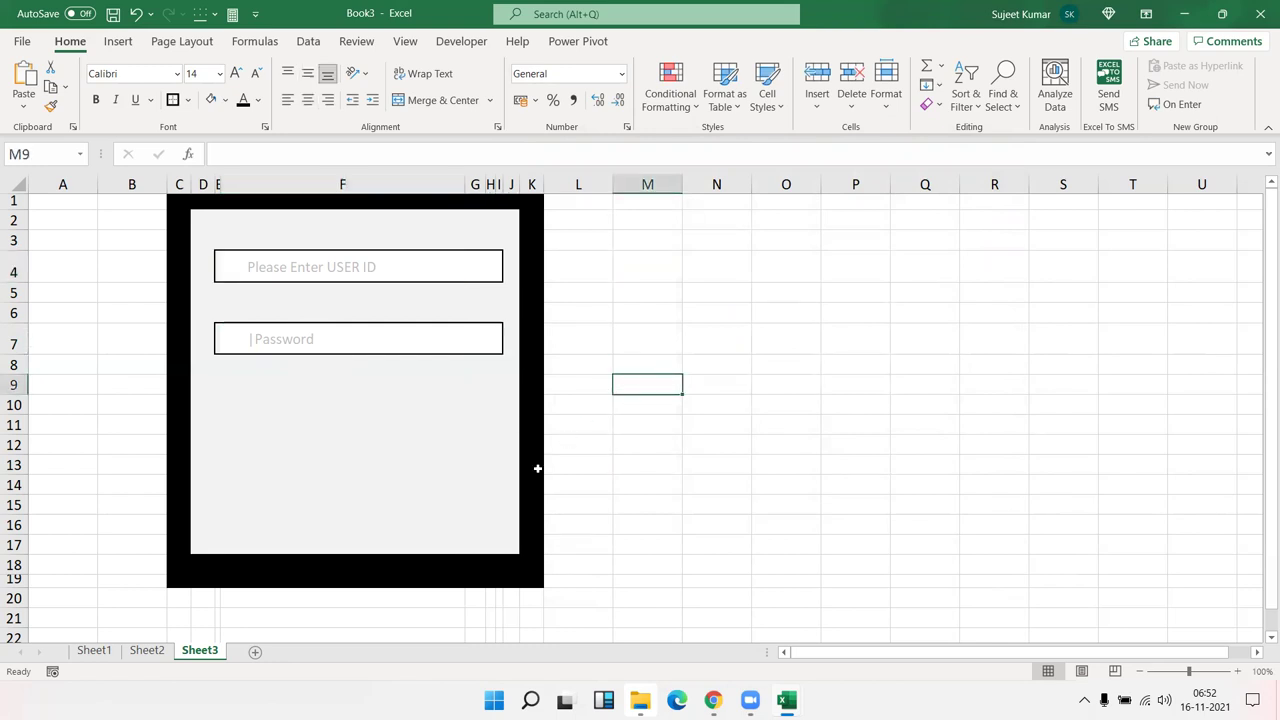
{"action": "left_click_drag", "start_coordinate": [516, 576], "coordinate": [271, 506]}
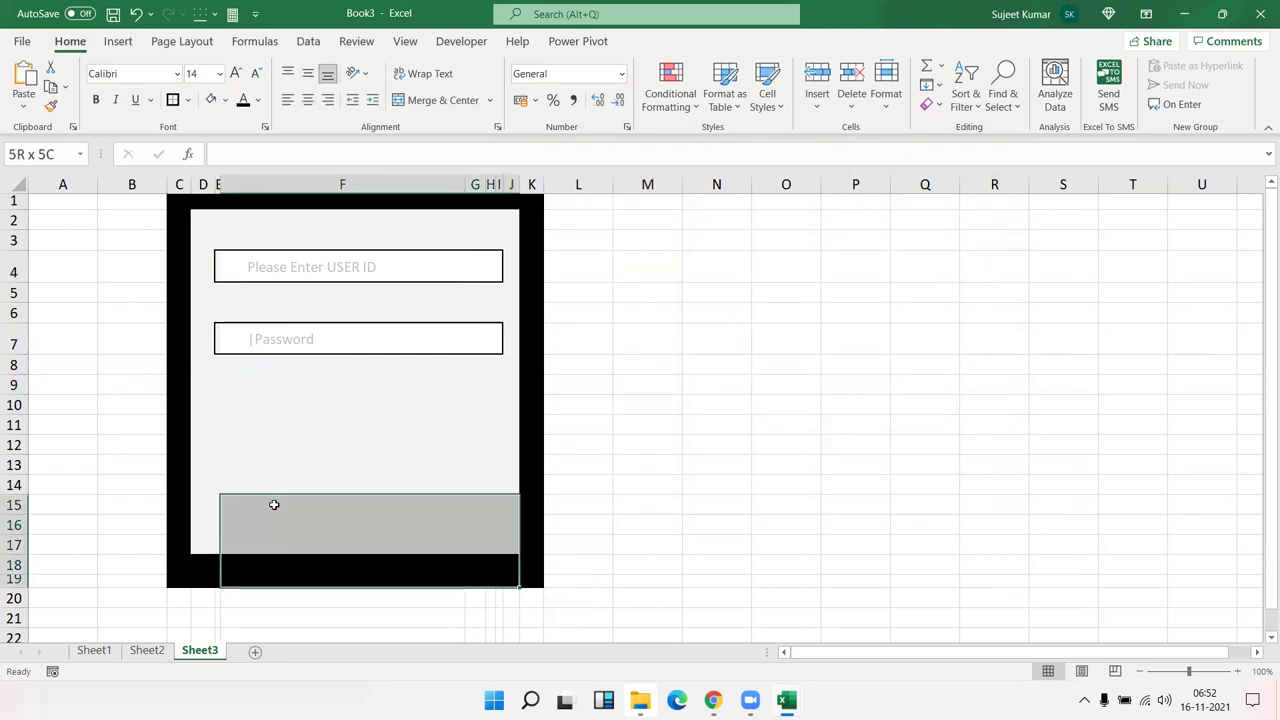
{"action": "left_click", "coordinate": [663, 505]}
{"action": "mouse_move", "coordinate": [169, 201]}
{"action": "left_mouse_down"}
{"action": "mouse_move", "coordinate": [518, 447]}
{"action": "mouse_move", "coordinate": [522, 556]}
{"action": "left_mouse_up"}
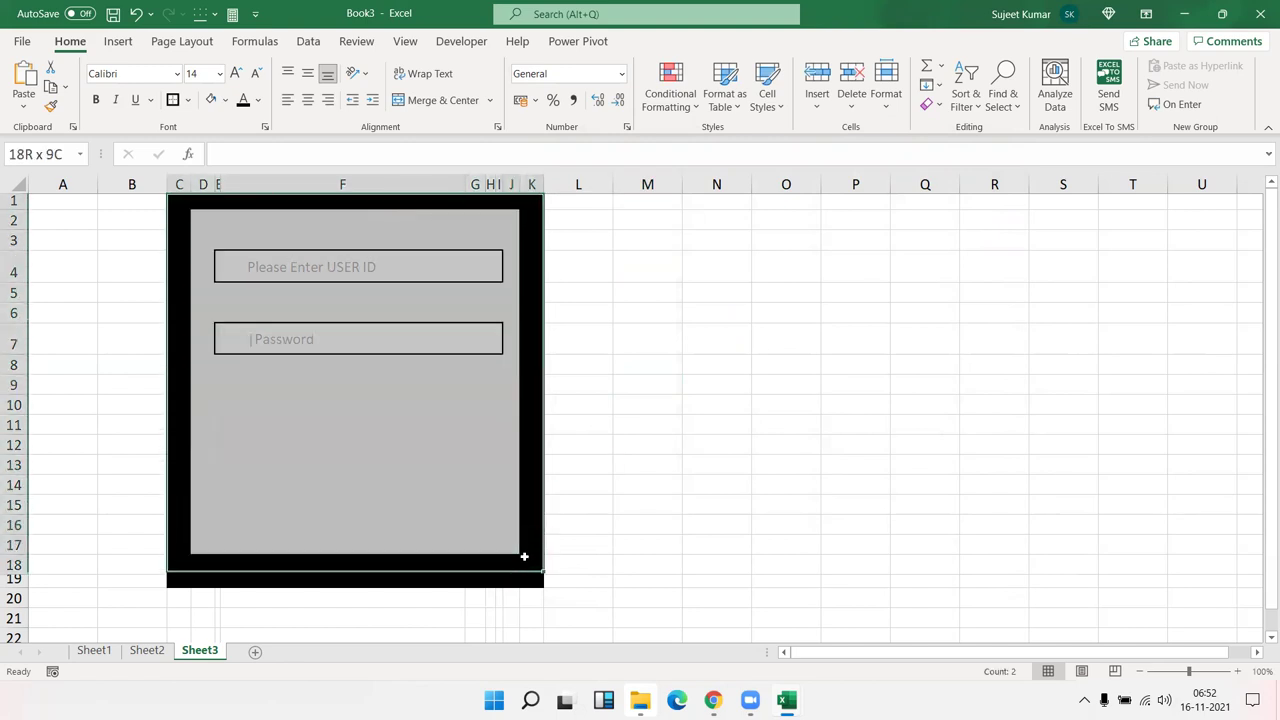
{"action": "left_click", "coordinate": [659, 485]}
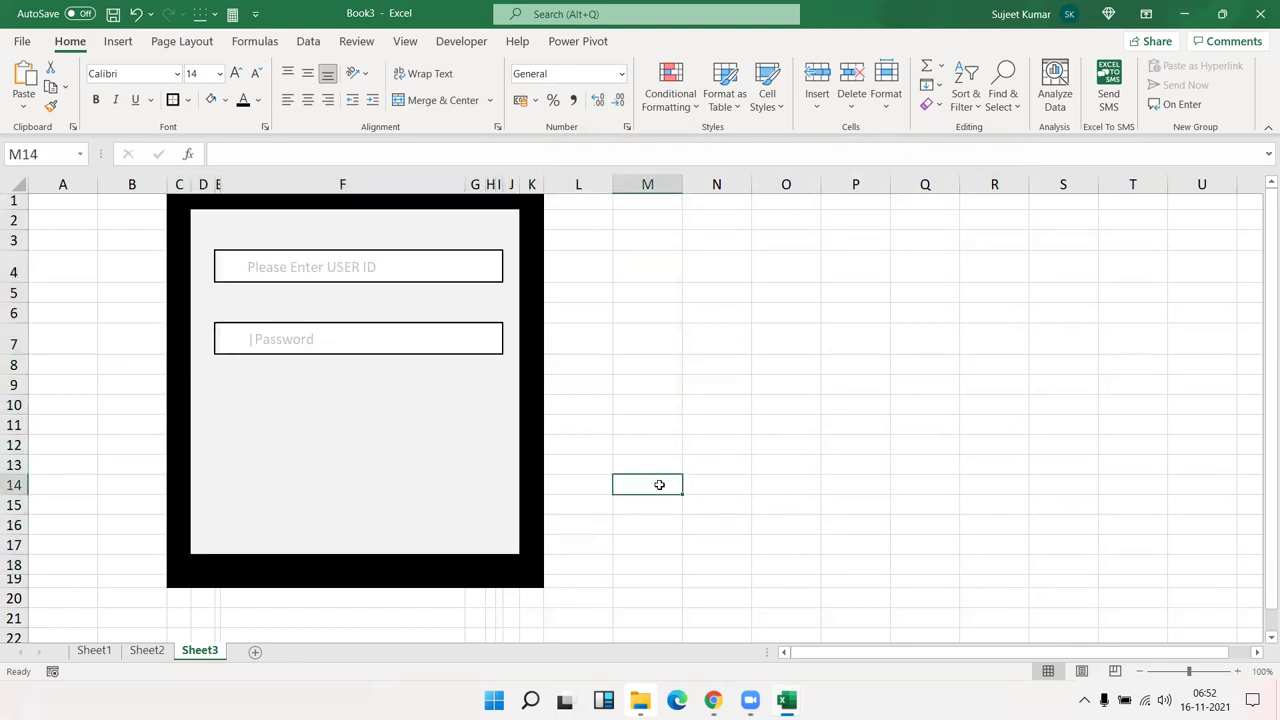
{"action": "left_click", "coordinate": [428, 568]}
Add Sheet4 and draw a Rectangle shape spanning cells D3 to I19.
{"action": "left_click", "coordinate": [254, 652]}
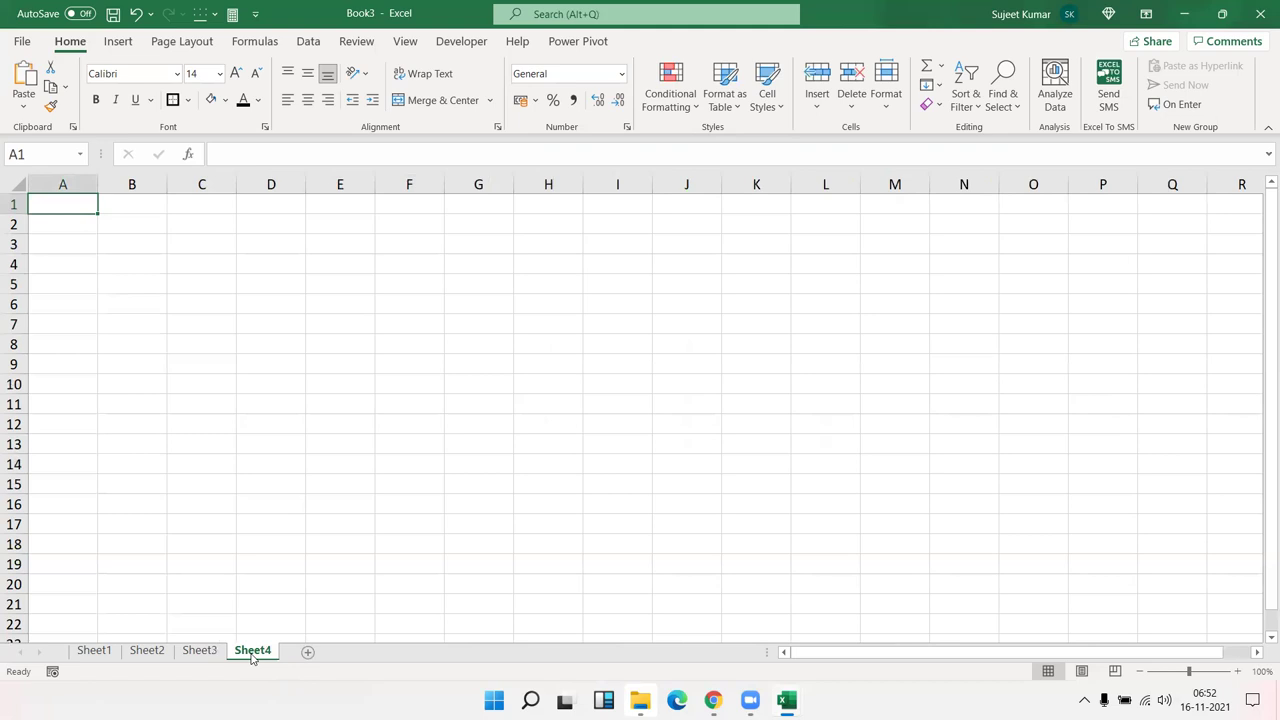
{"action": "left_click", "coordinate": [118, 41]}
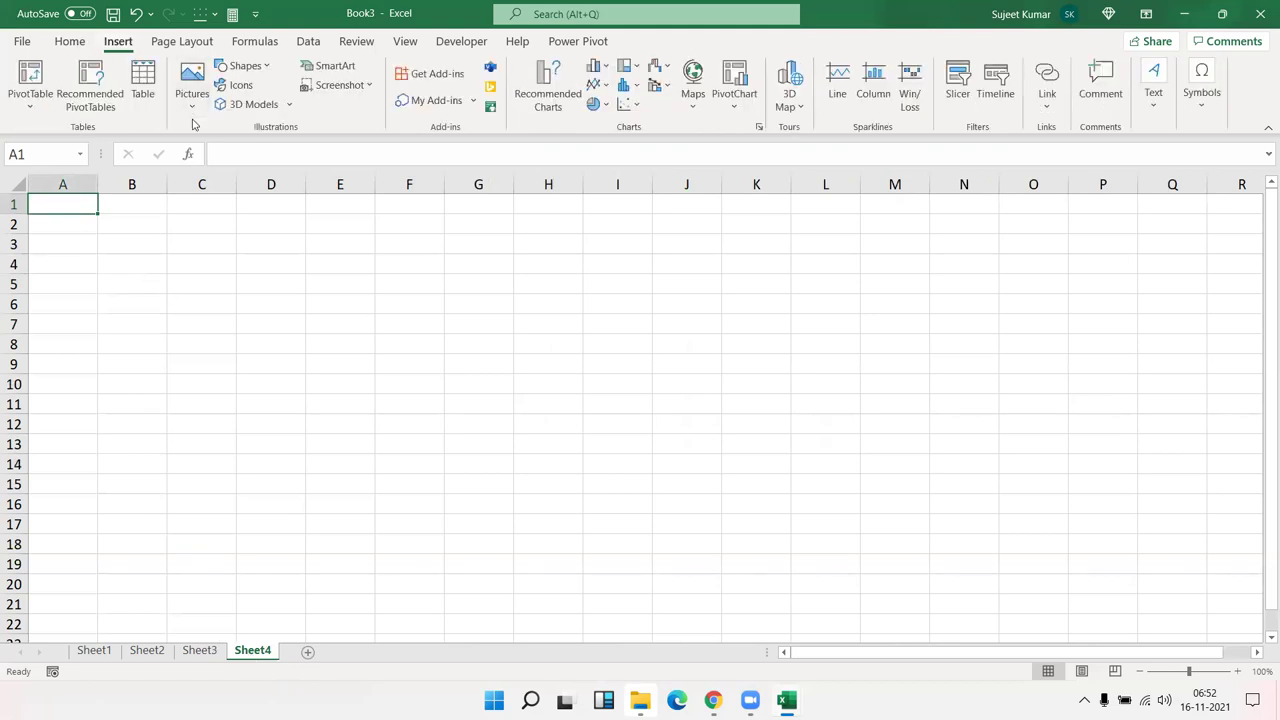
{"action": "left_click", "coordinate": [192, 90]}
{"action": "left_click", "coordinate": [265, 75]}
{"action": "left_click", "coordinate": [265, 70]}
{"action": "left_click", "coordinate": [265, 70]}
{"action": "left_click", "coordinate": [265, 70]}
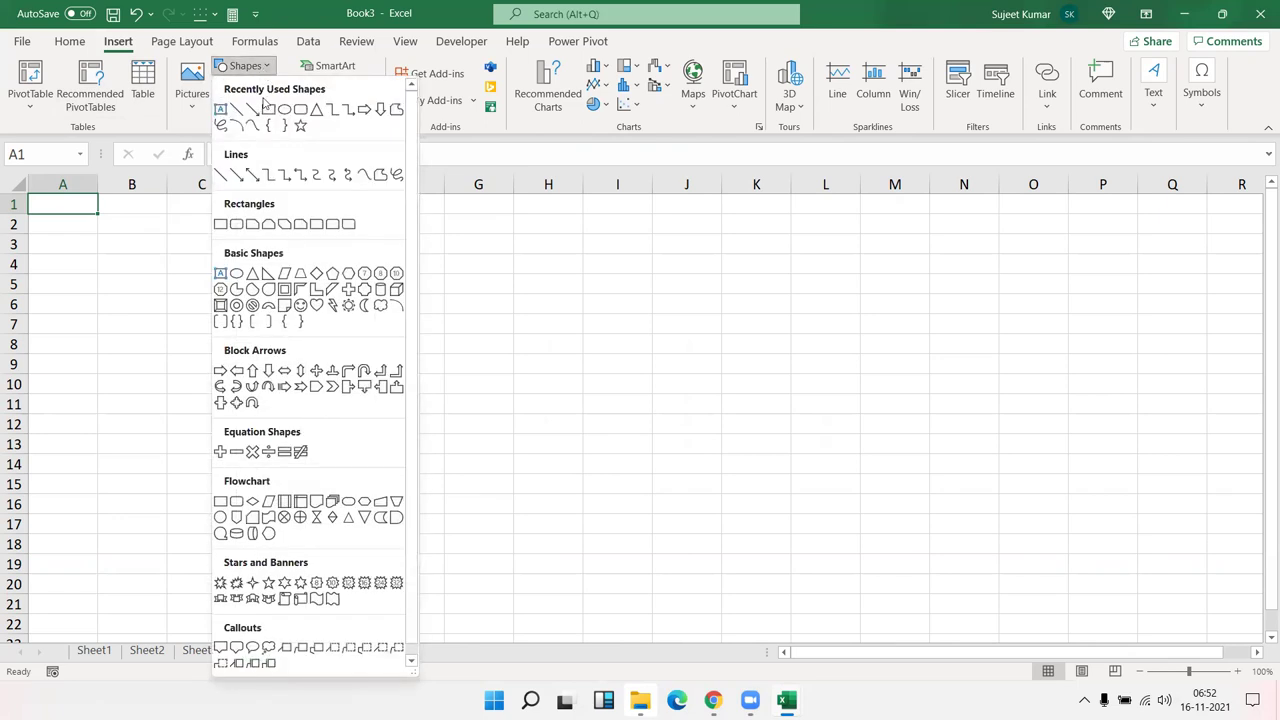
{"action": "left_click", "coordinate": [268, 110]}
{"action": "left_click_drag", "start_coordinate": [224, 226], "coordinate": [640, 597]}
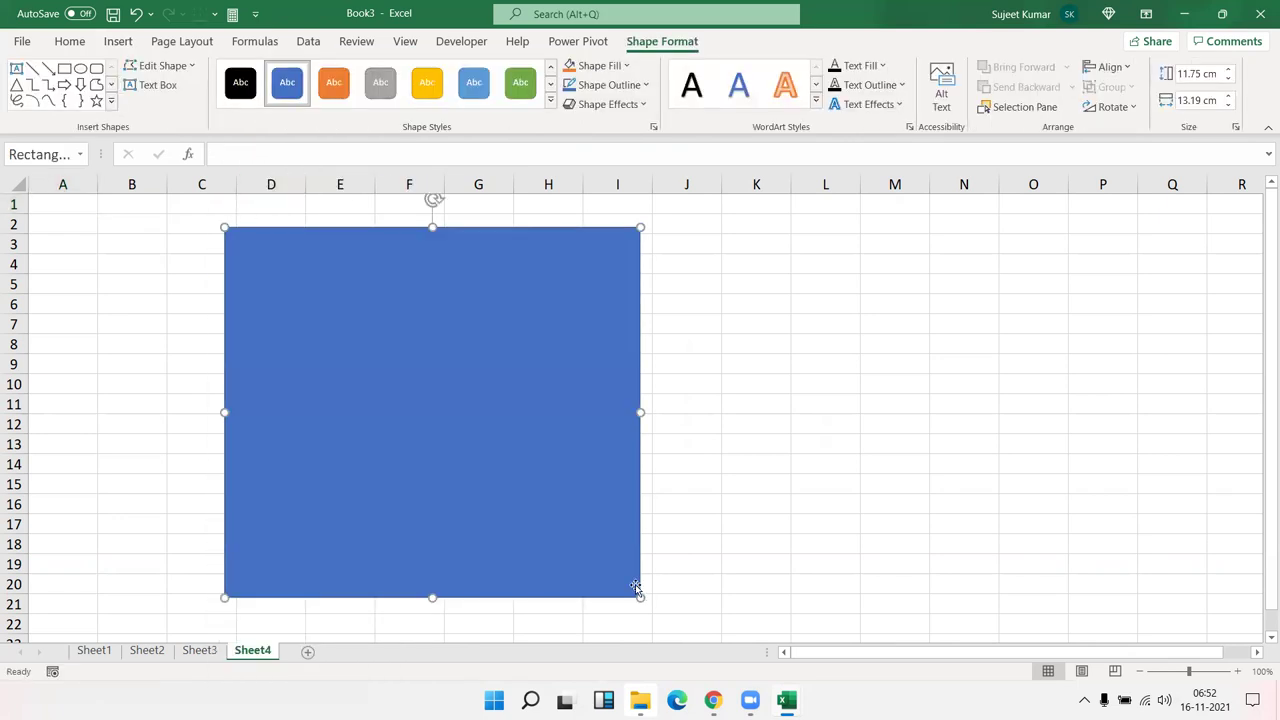
Remove the rectangle's fill and make its outline black.
{"action": "left_click", "coordinate": [613, 67]}
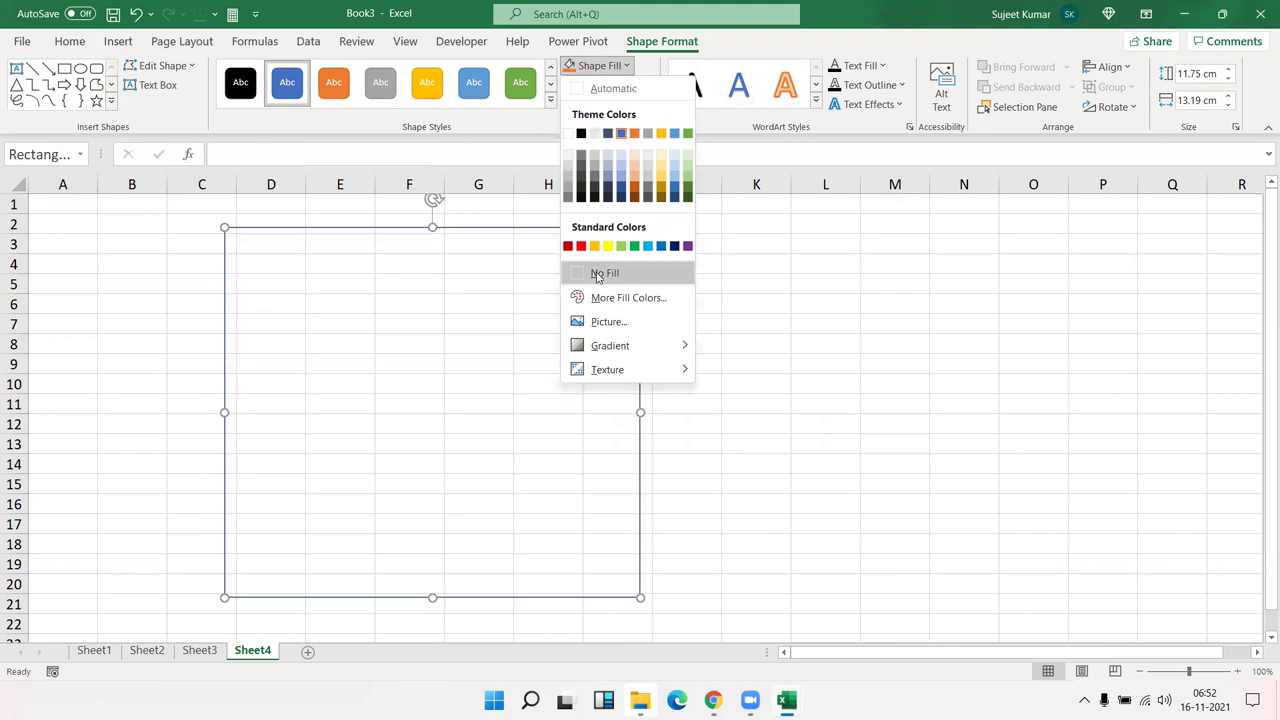
{"action": "left_click", "coordinate": [600, 274]}
{"action": "left_click", "coordinate": [604, 86]}
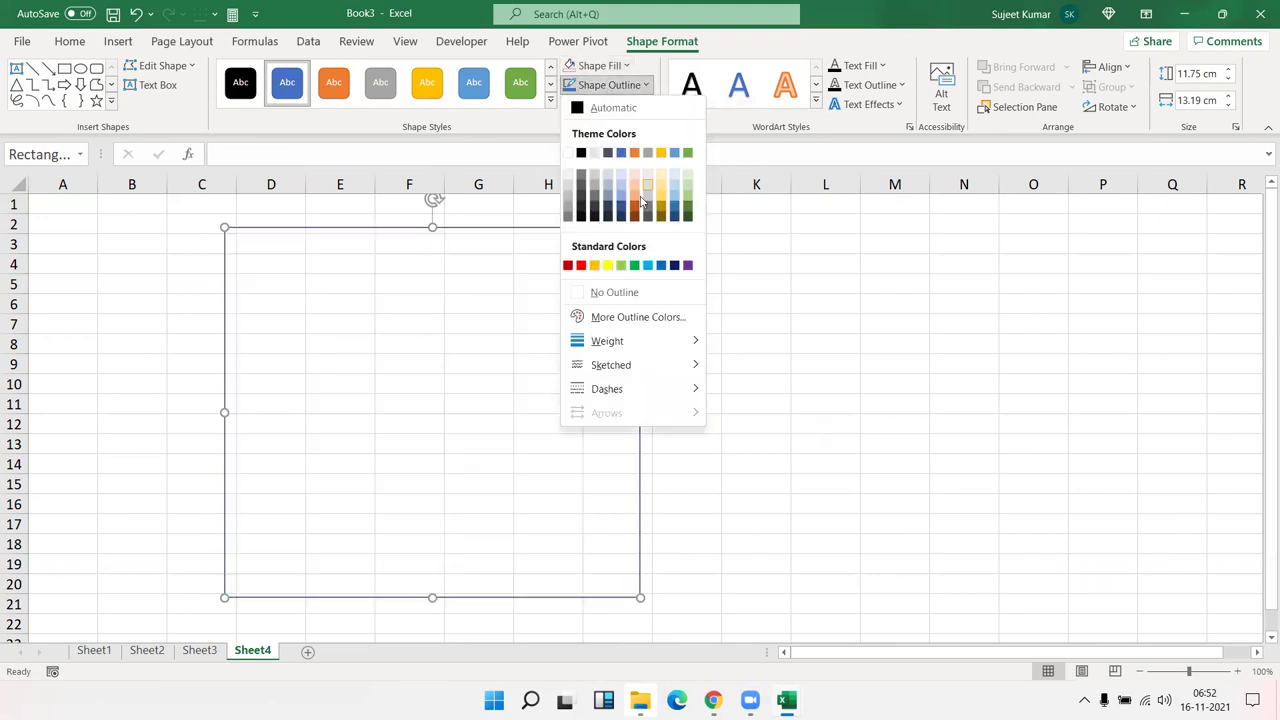
{"action": "left_click", "coordinate": [582, 154]}
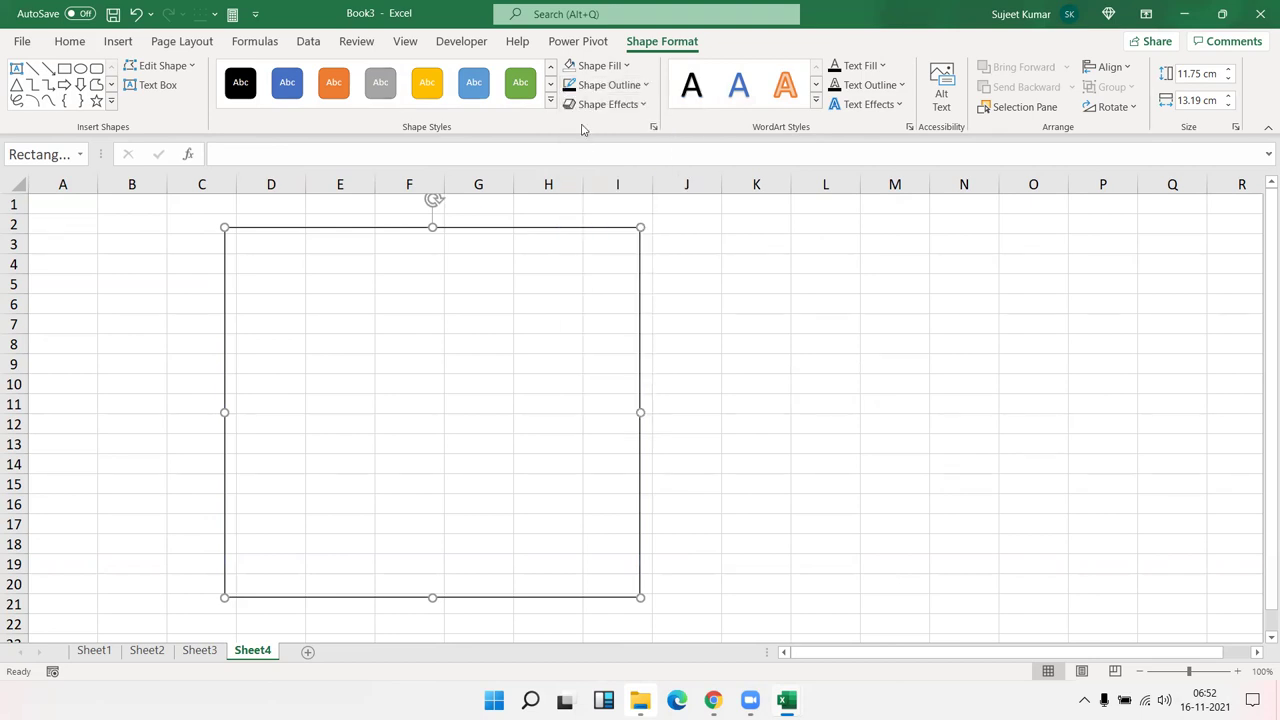
Widen the rectangle's outline to 29.75 pt in Format Shape, then deselect it.
{"action": "left_click", "coordinate": [600, 86]}
{"action": "mouse_move", "coordinate": [607, 341]}
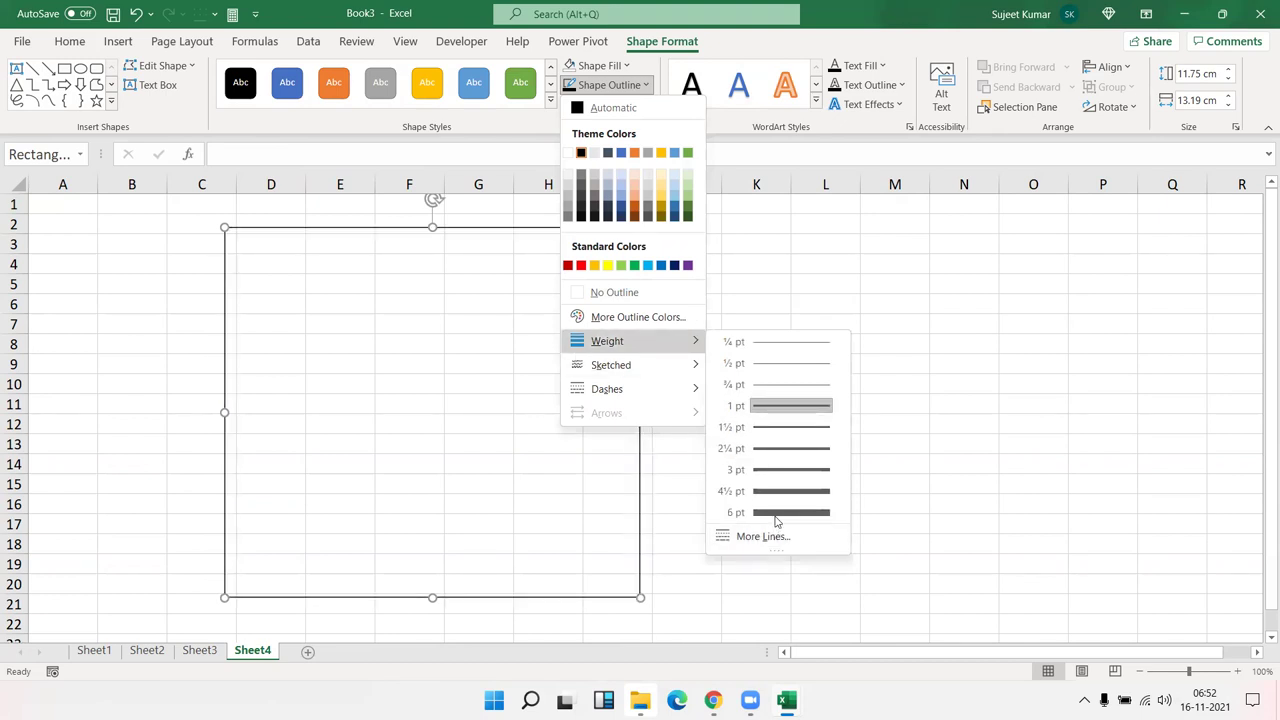
{"action": "left_click", "coordinate": [755, 536]}
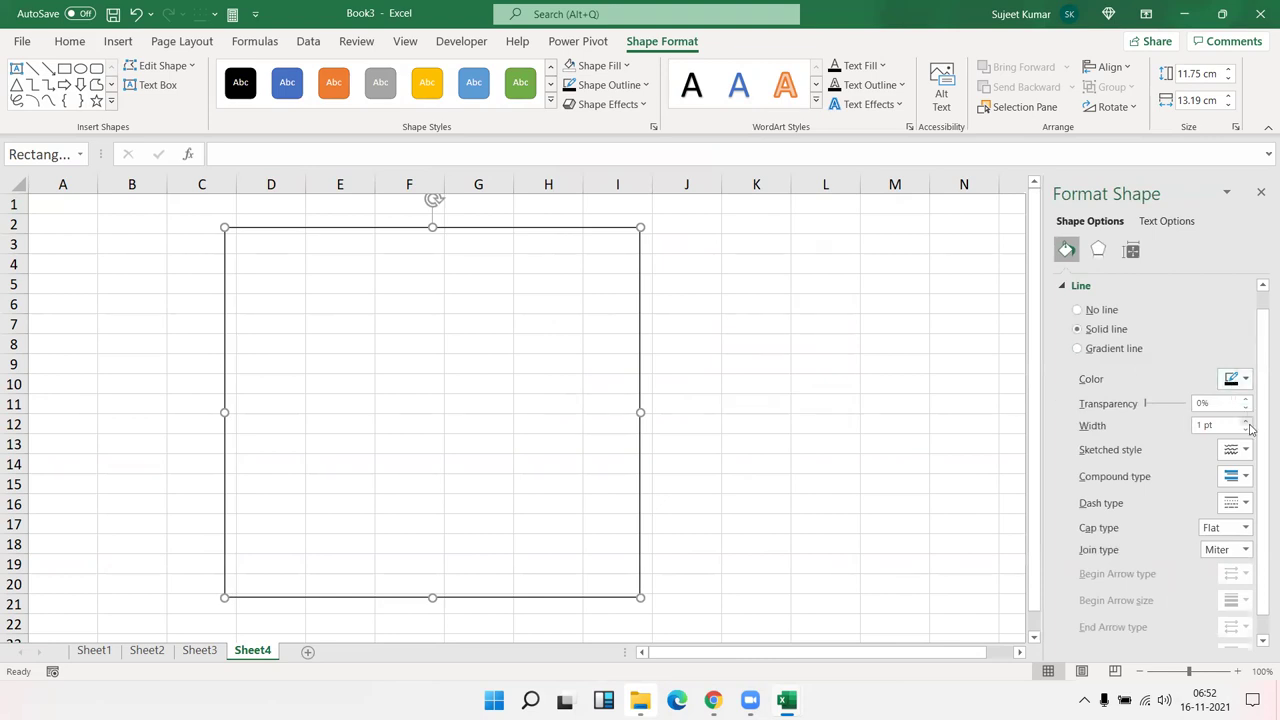
{"action": "left_click", "coordinate": [1247, 422]}
{"action": "left_click", "coordinate": [1247, 422]}
{"action": "left_click", "coordinate": [1247, 422]}
{"action": "left_click", "coordinate": [1247, 422]}
{"action": "left_click", "coordinate": [1247, 422]}
{"action": "left_click", "coordinate": [1247, 422]}
{"action": "left_click", "coordinate": [1247, 422]}
{"action": "left_click", "coordinate": [1247, 422]}
{"action": "left_click", "coordinate": [1247, 422]}
{"action": "left_click", "coordinate": [1247, 422]}
{"action": "left_click", "coordinate": [1247, 422]}
{"action": "left_click", "coordinate": [1247, 422]}
{"action": "left_click", "coordinate": [1247, 422]}
{"action": "left_click", "coordinate": [1247, 422]}
{"action": "left_click", "coordinate": [1247, 422]}
{"action": "left_click", "coordinate": [1247, 422]}
{"action": "left_click", "coordinate": [1247, 422]}
{"action": "left_click", "coordinate": [1247, 422]}
{"action": "left_click", "coordinate": [1247, 422]}
{"action": "left_click", "coordinate": [1247, 422]}
{"action": "left_click", "coordinate": [1247, 424]}
{"action": "left_click", "coordinate": [1247, 424]}
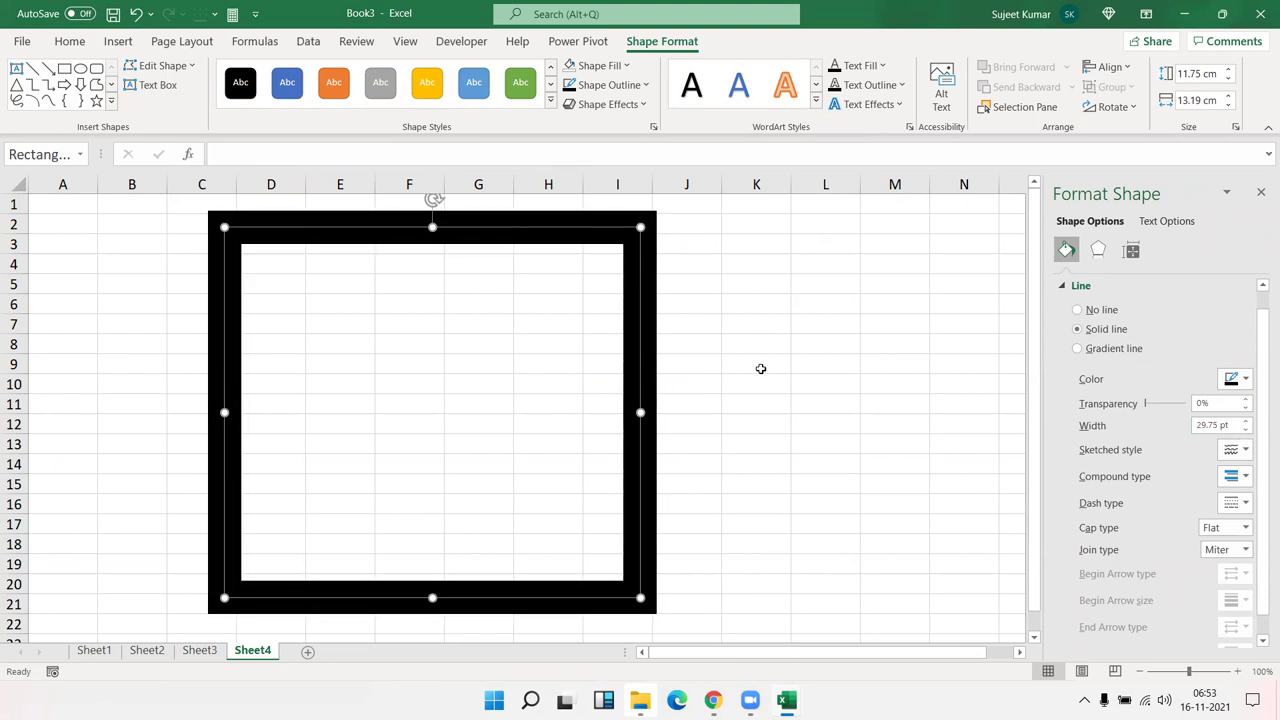
{"action": "left_click", "coordinate": [760, 369]}
{"action": "left_click", "coordinate": [262, 257]}
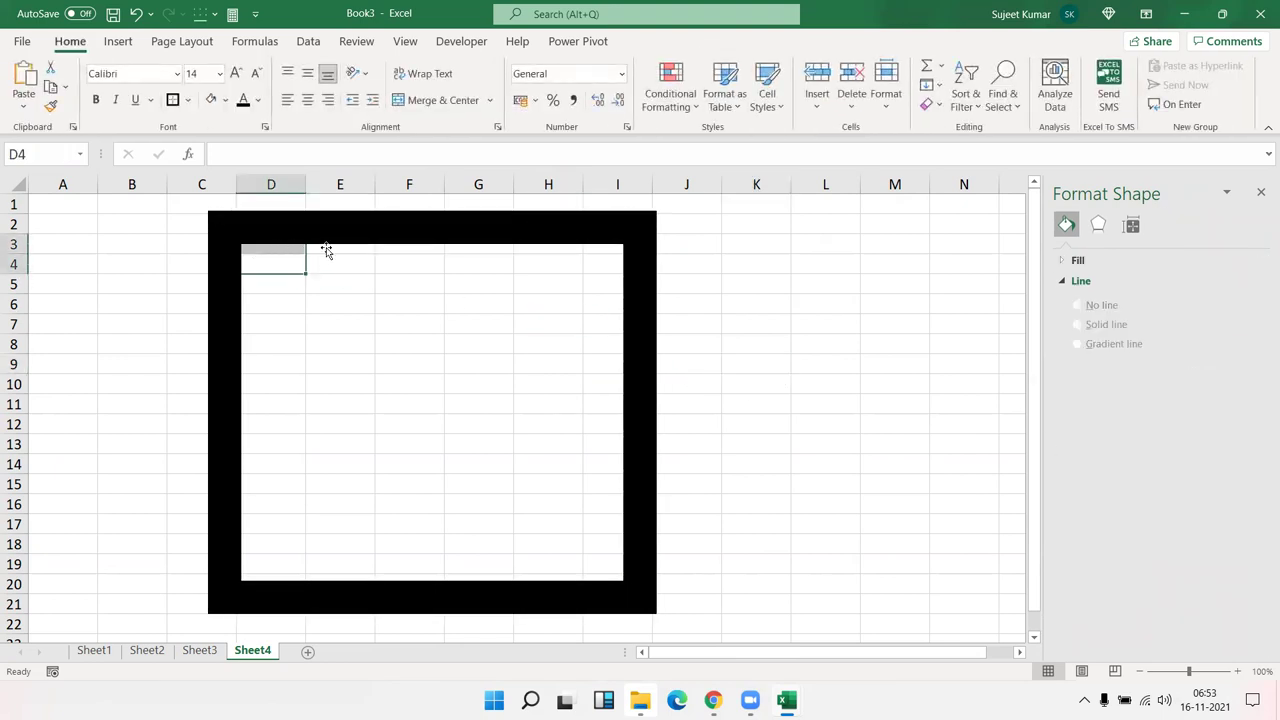
Select the cells from D3 under the frame and fill them white.
{"action": "key", "text": "Up"}
{"action": "key", "text": "shift+Right"}
{"action": "key", "text": "shift+Right"}
{"action": "key", "text": "shift+Right"}
{"action": "key", "text": "shift+Right"}
{"action": "key", "text": "shift+Right"}
{"action": "key", "text": "shift+Left"}
{"action": "key", "text": "shift+Right"}
{"action": "key", "text": "shift+Down"}
{"action": "key", "text": "shift+Down"}
{"action": "key", "text": "shift+Down"}
{"action": "key", "text": "shift+Down"}
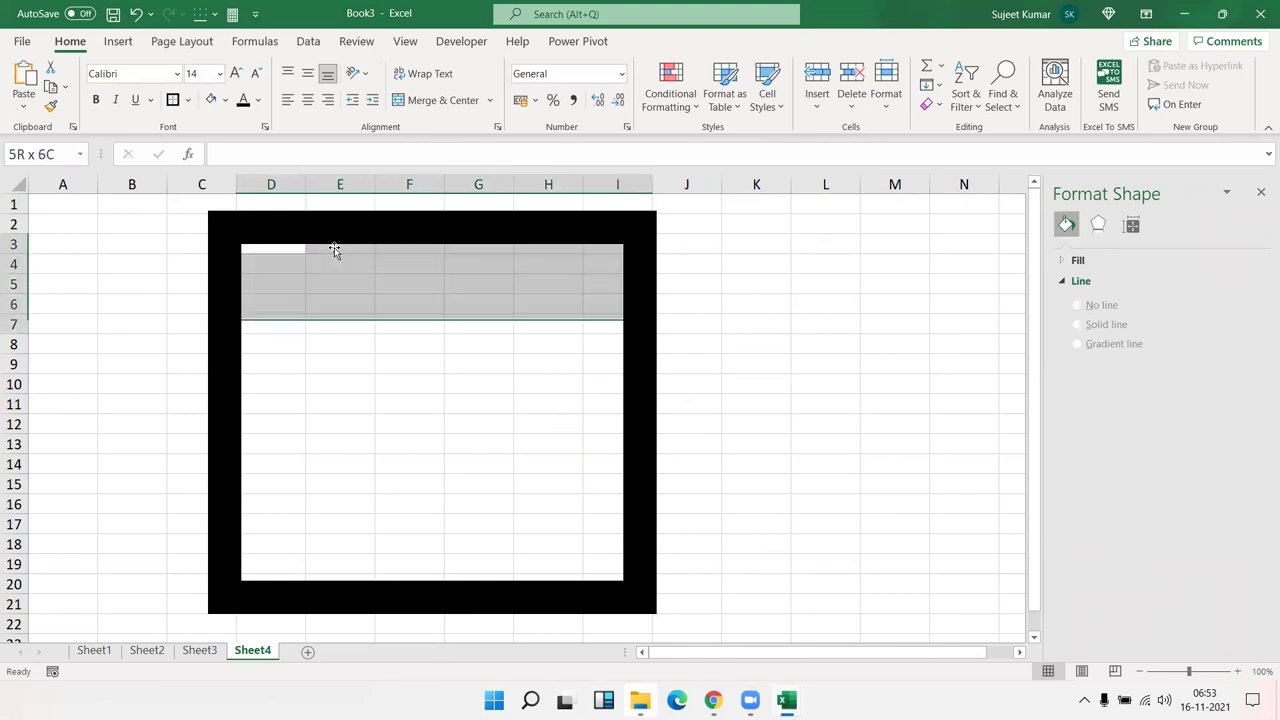
{"action": "key", "text": "shift+Down"}
{"action": "key", "text": "shift+Down"}
{"action": "key", "text": "shift+Down"}
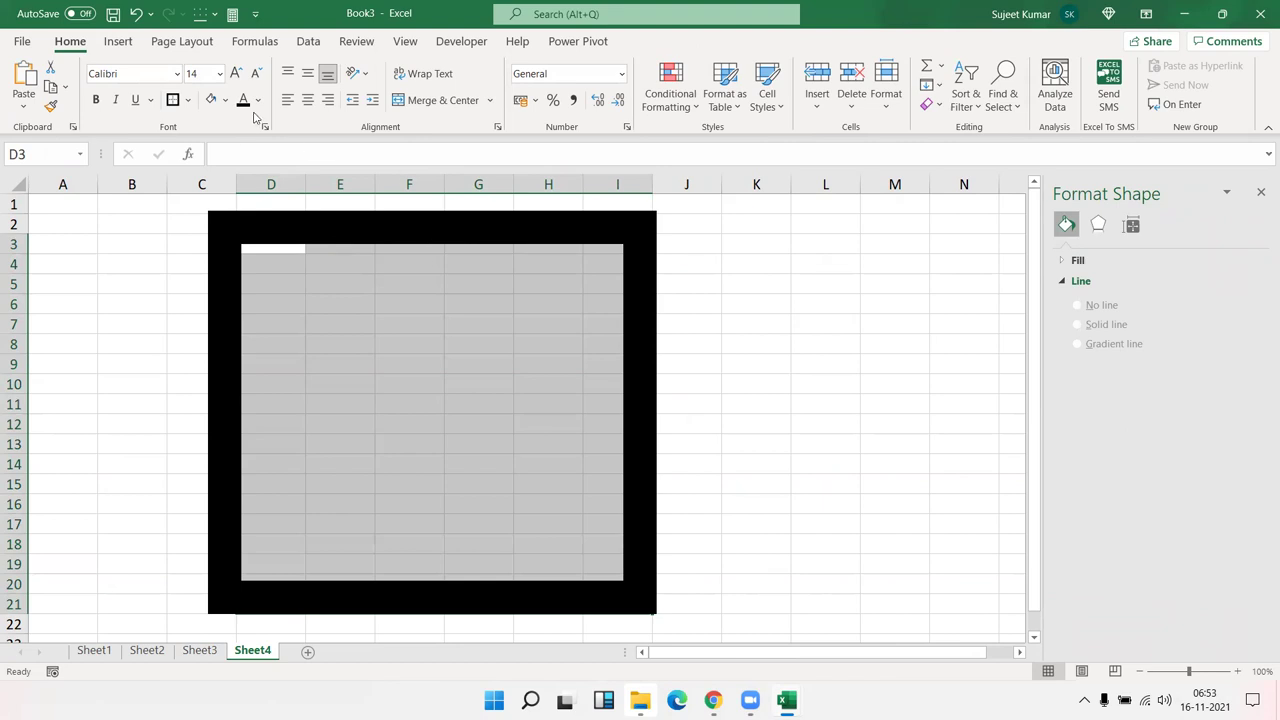
{"action": "left_click", "coordinate": [225, 100]}
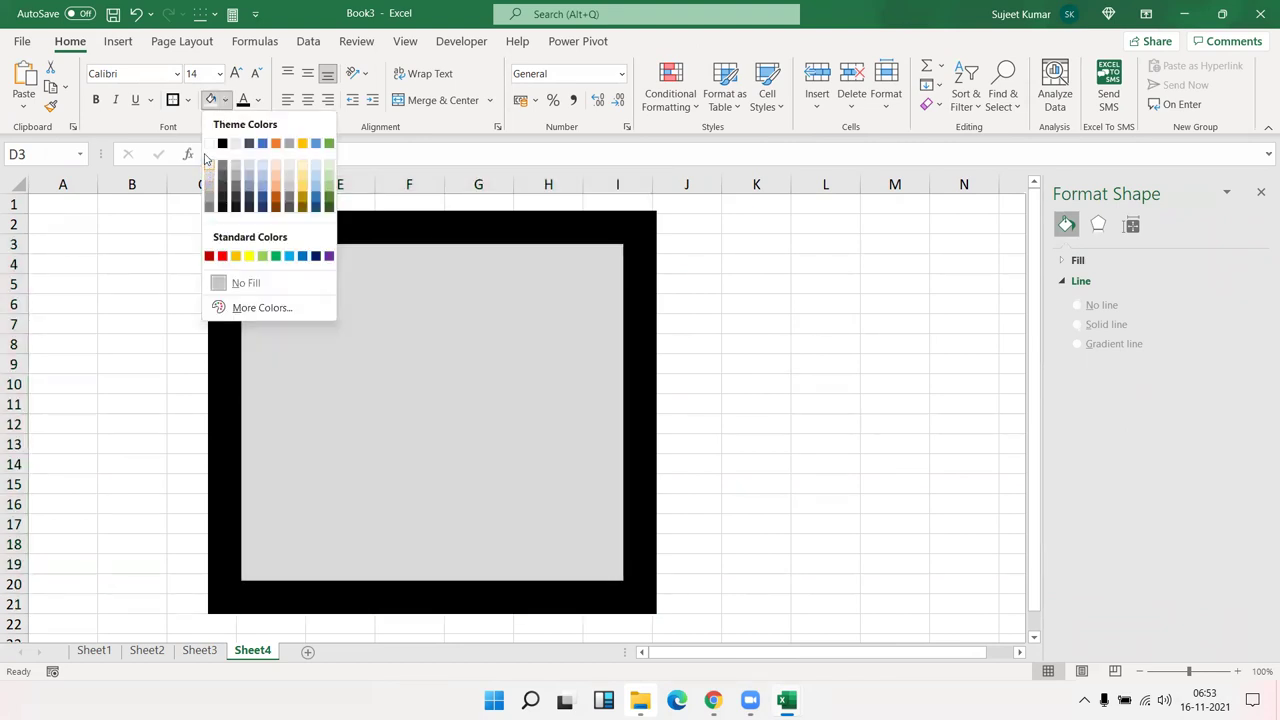
{"action": "left_click", "coordinate": [209, 144]}
Click cells inside the frame to check the white fill, then select the black frame.
{"action": "left_click", "coordinate": [825, 323]}
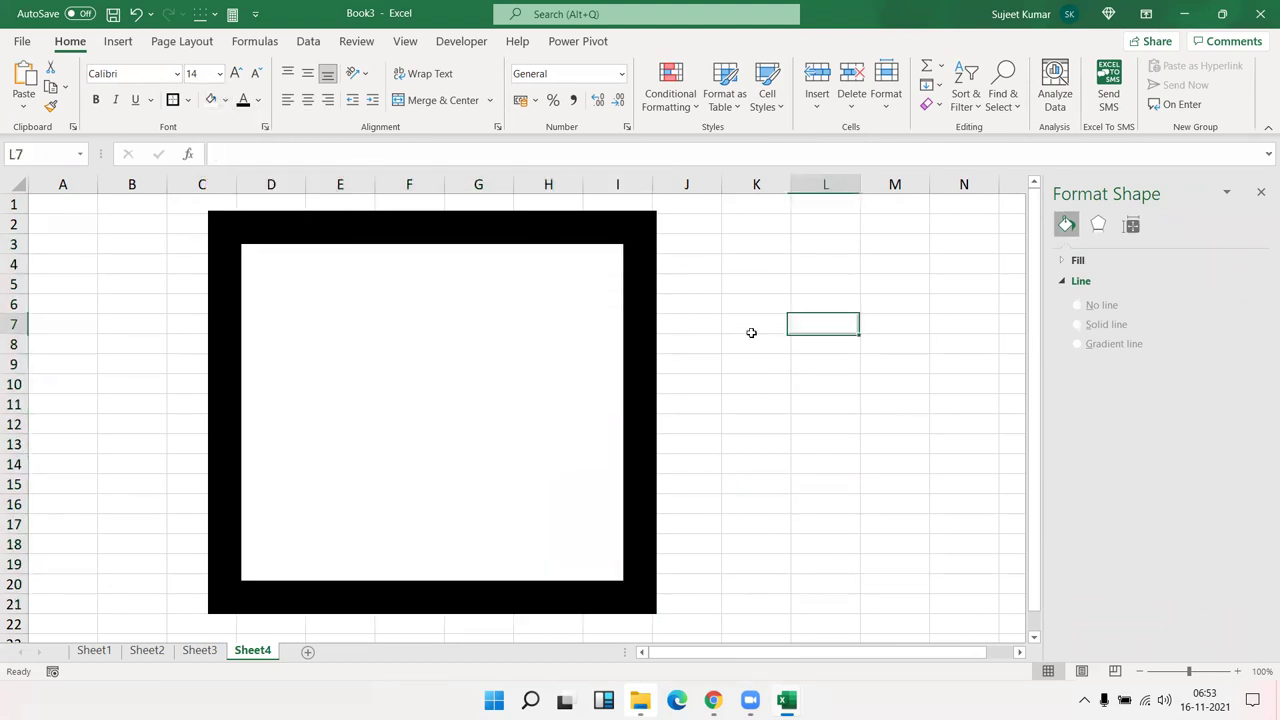
{"action": "left_click", "coordinate": [272, 264]}
{"action": "left_click", "coordinate": [410, 288]}
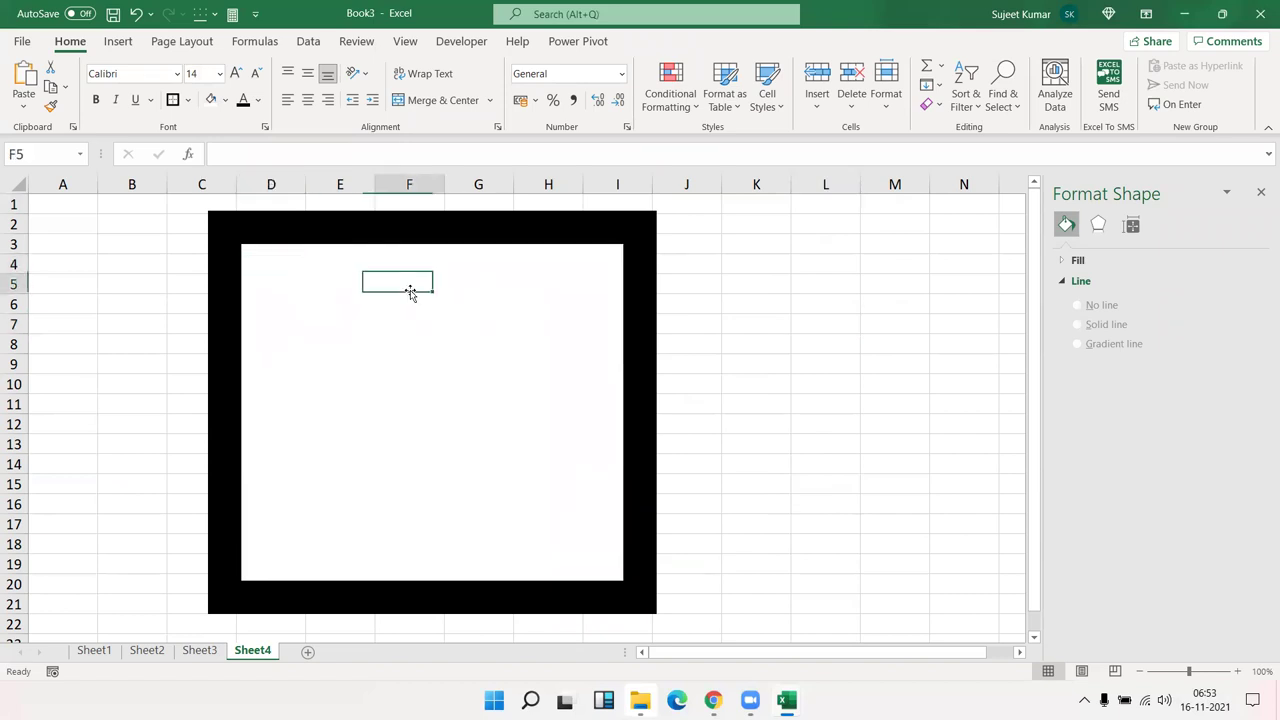
{"action": "left_click", "coordinate": [223, 268]}
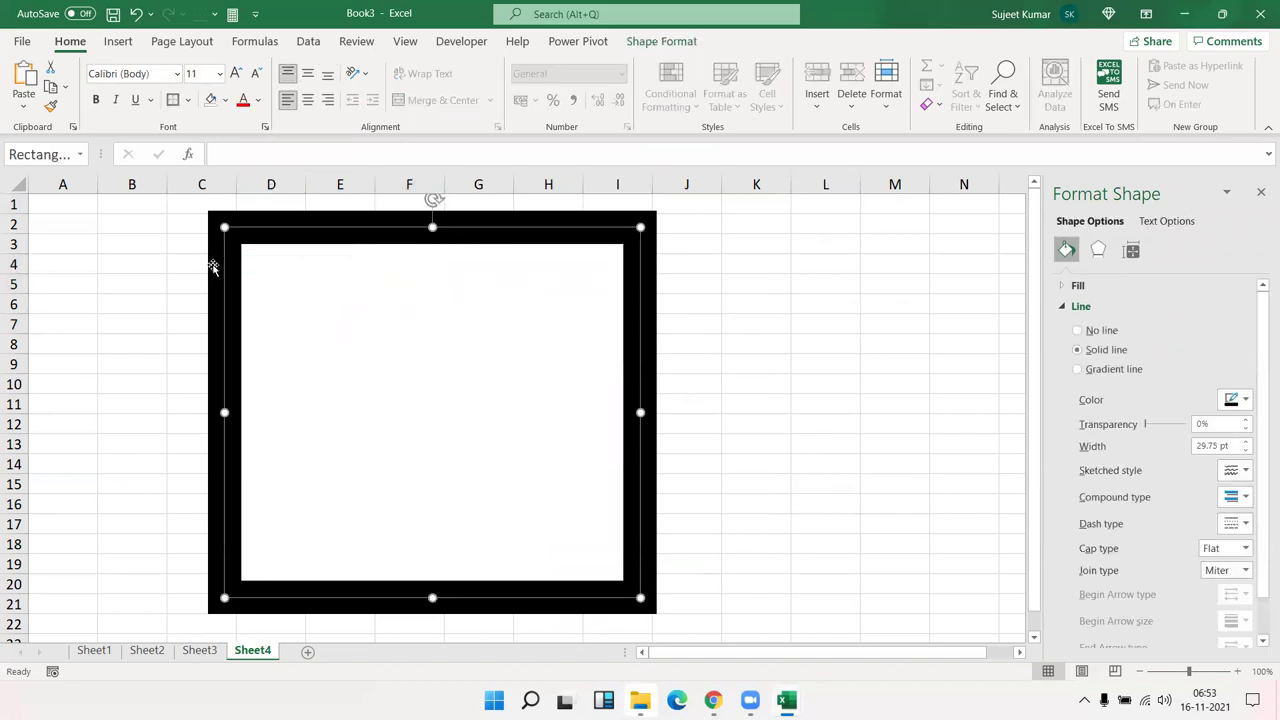
Nudge the black frame slightly to the left twice.
{"action": "left_click_drag", "start_coordinate": [213, 267], "coordinate": [210, 267]}
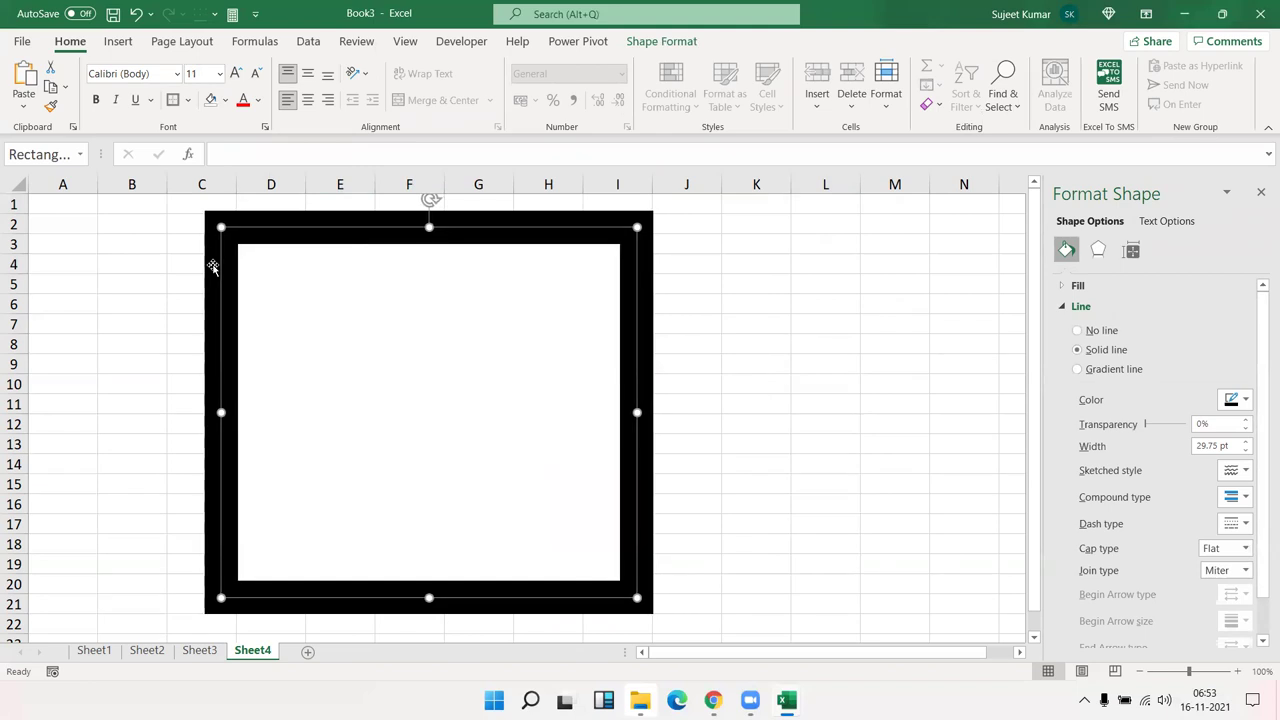
{"action": "left_click", "coordinate": [267, 263]}
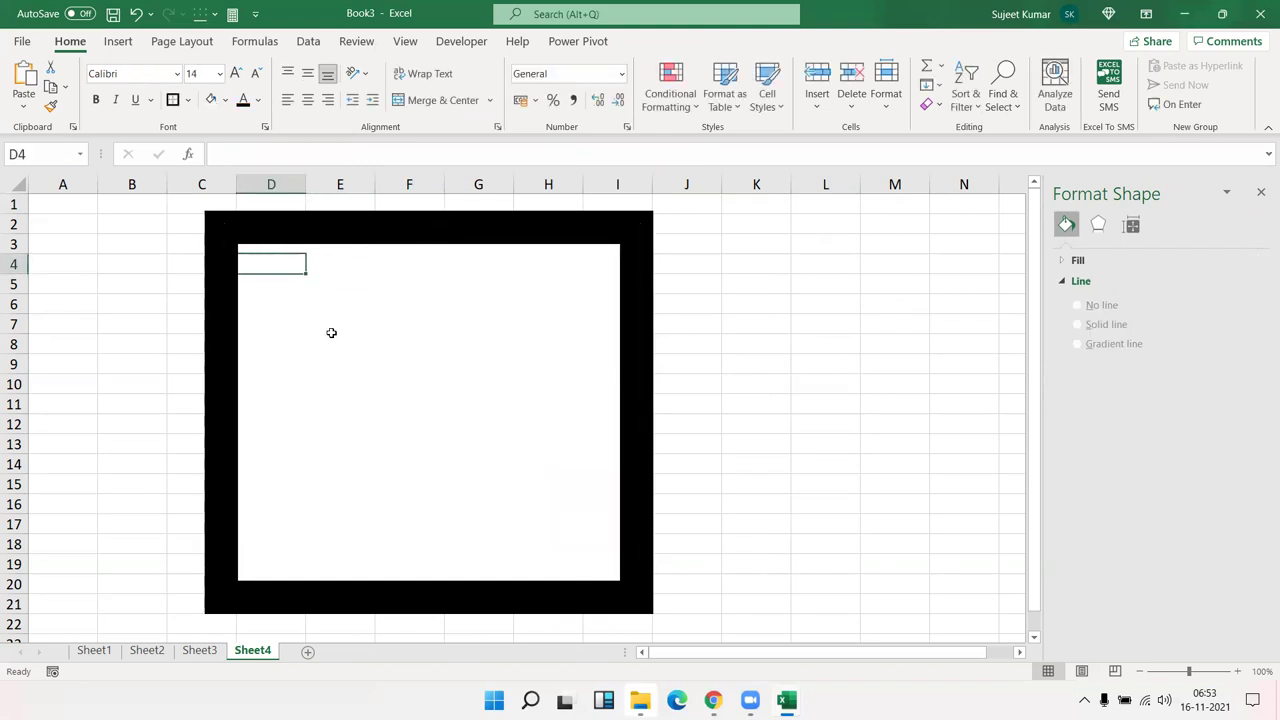
{"action": "left_click_drag", "start_coordinate": [217, 299], "coordinate": [211, 291]}
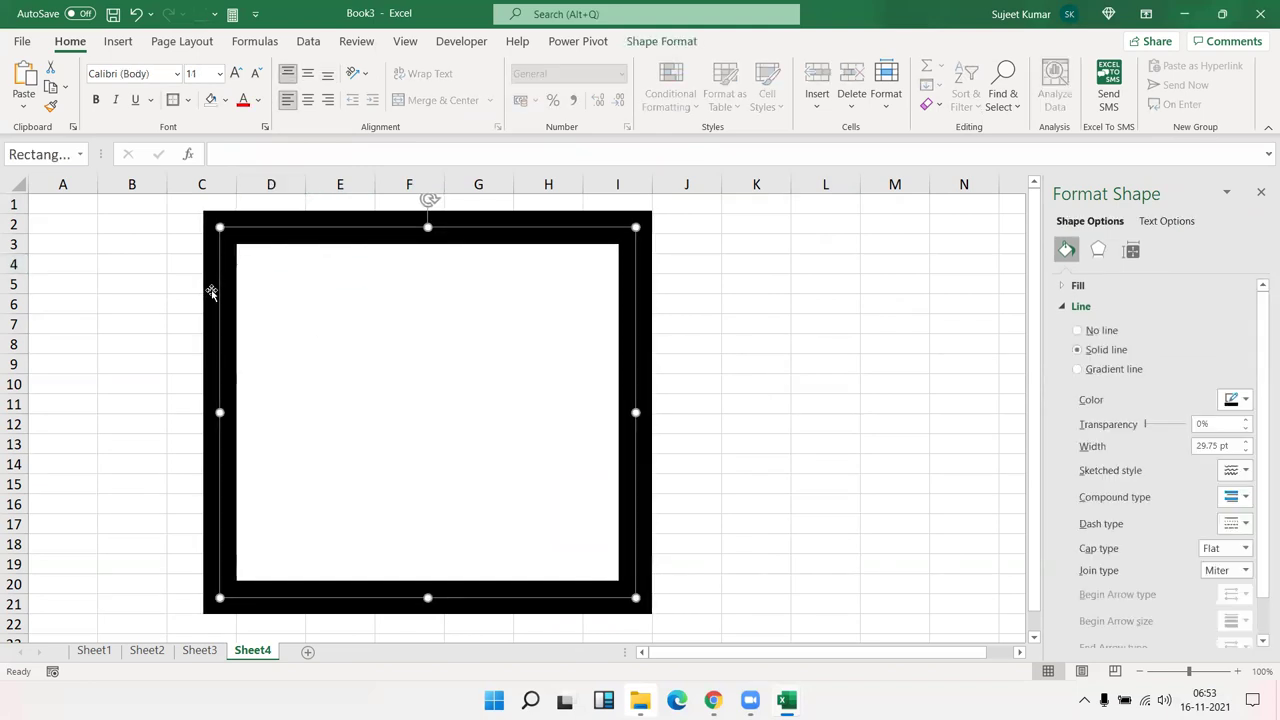
{"action": "left_click", "coordinate": [264, 261]}
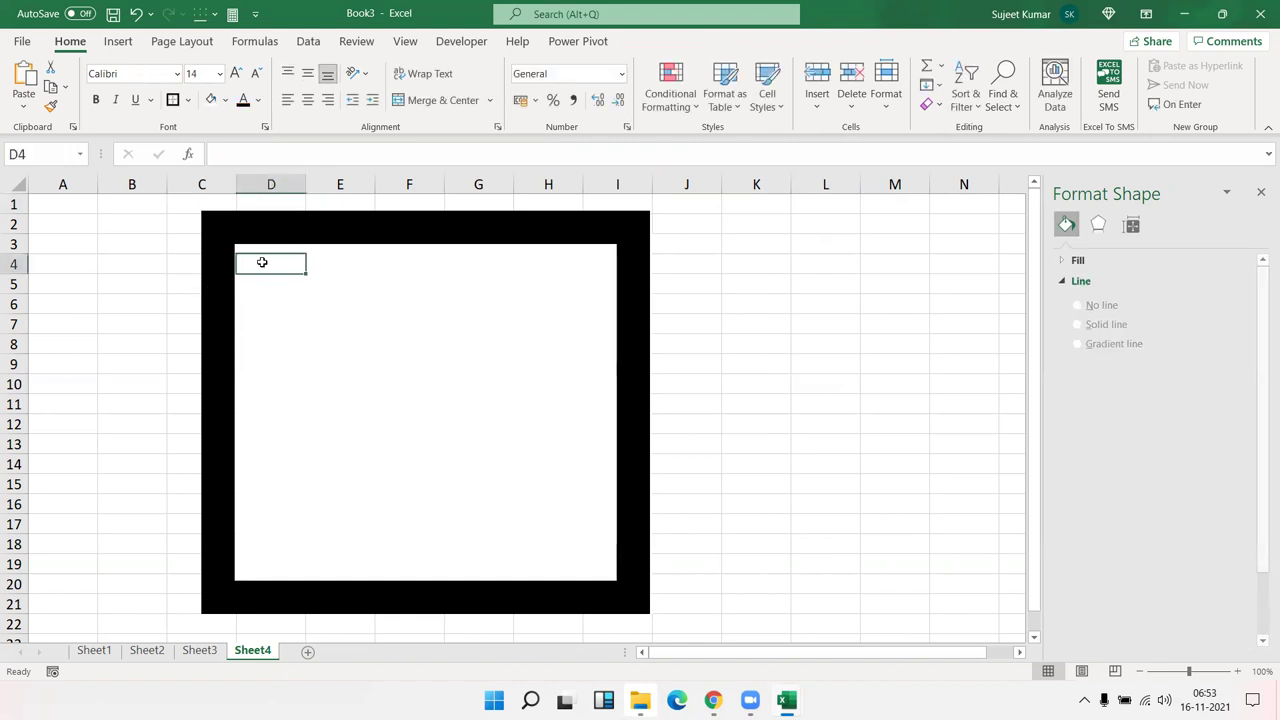
Narrow column I to 7 pixels wide.
{"action": "left_click", "coordinate": [560, 276]}
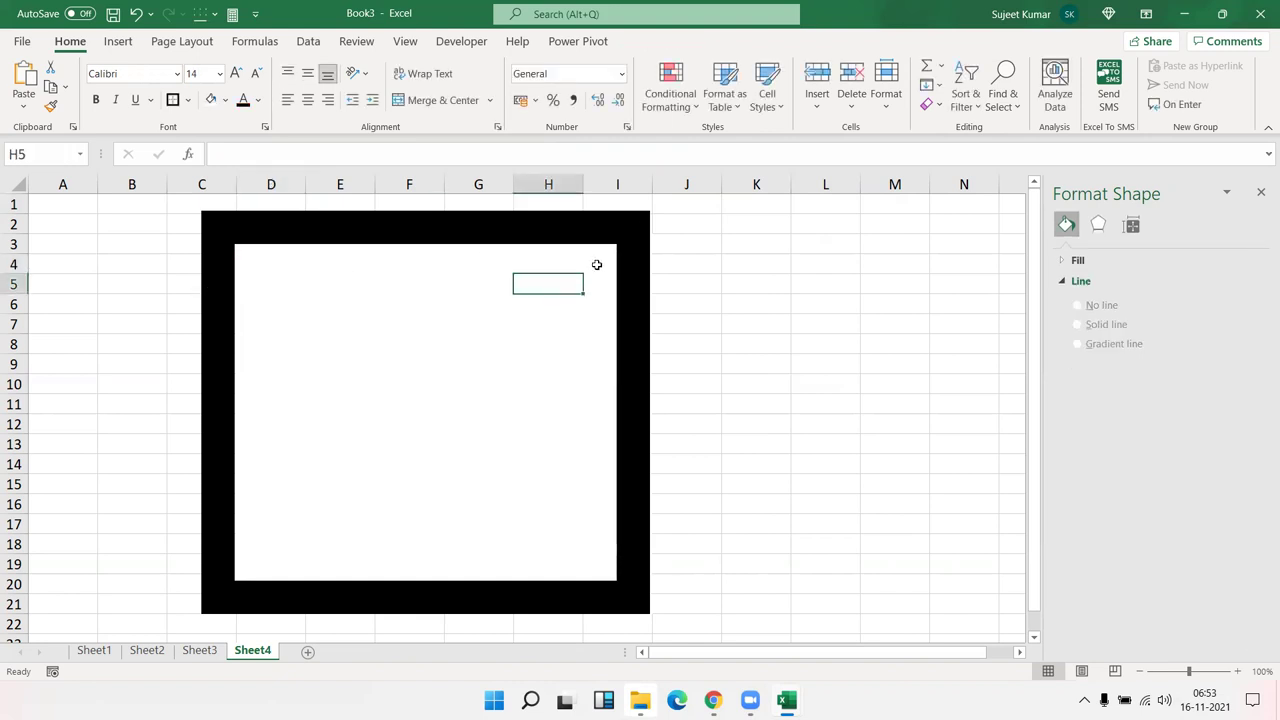
{"action": "left_click", "coordinate": [597, 264]}
{"action": "left_click_drag", "start_coordinate": [652, 190], "coordinate": [590, 184]}
{"action": "left_click", "coordinate": [418, 266]}
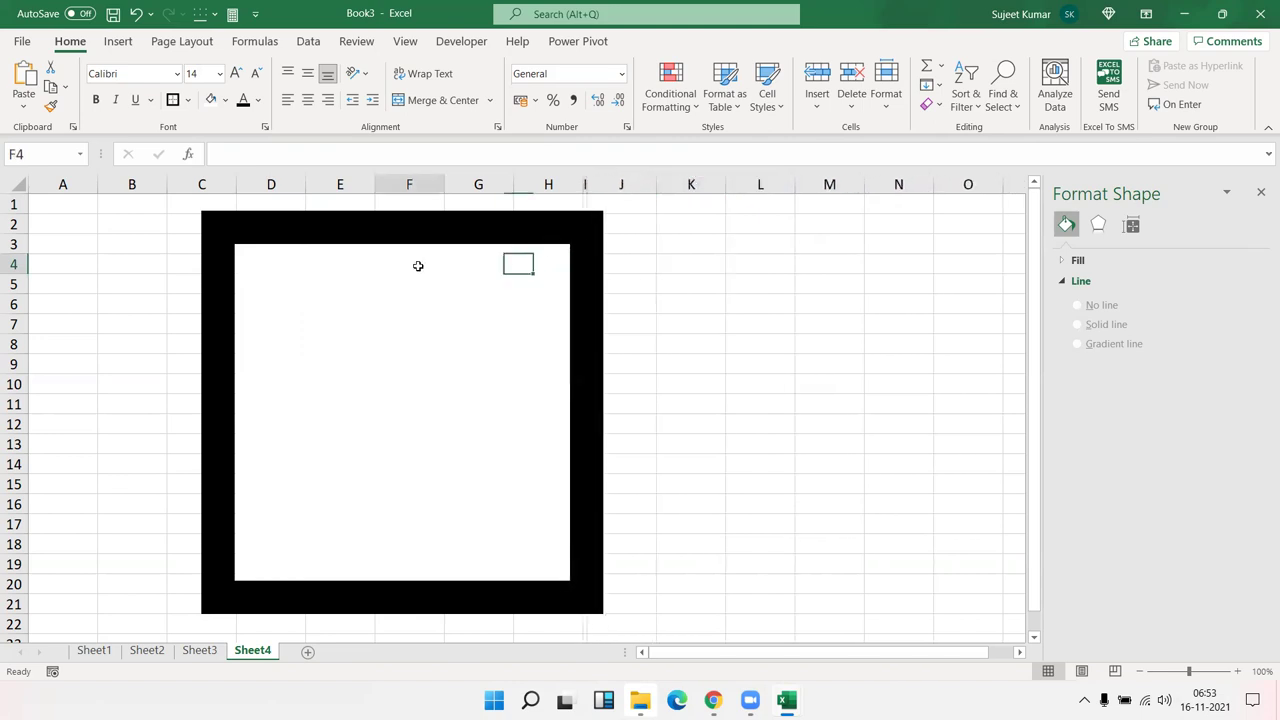
Stretch the frame's right edge over the narrowed column I.
{"action": "left_click", "coordinate": [520, 262]}
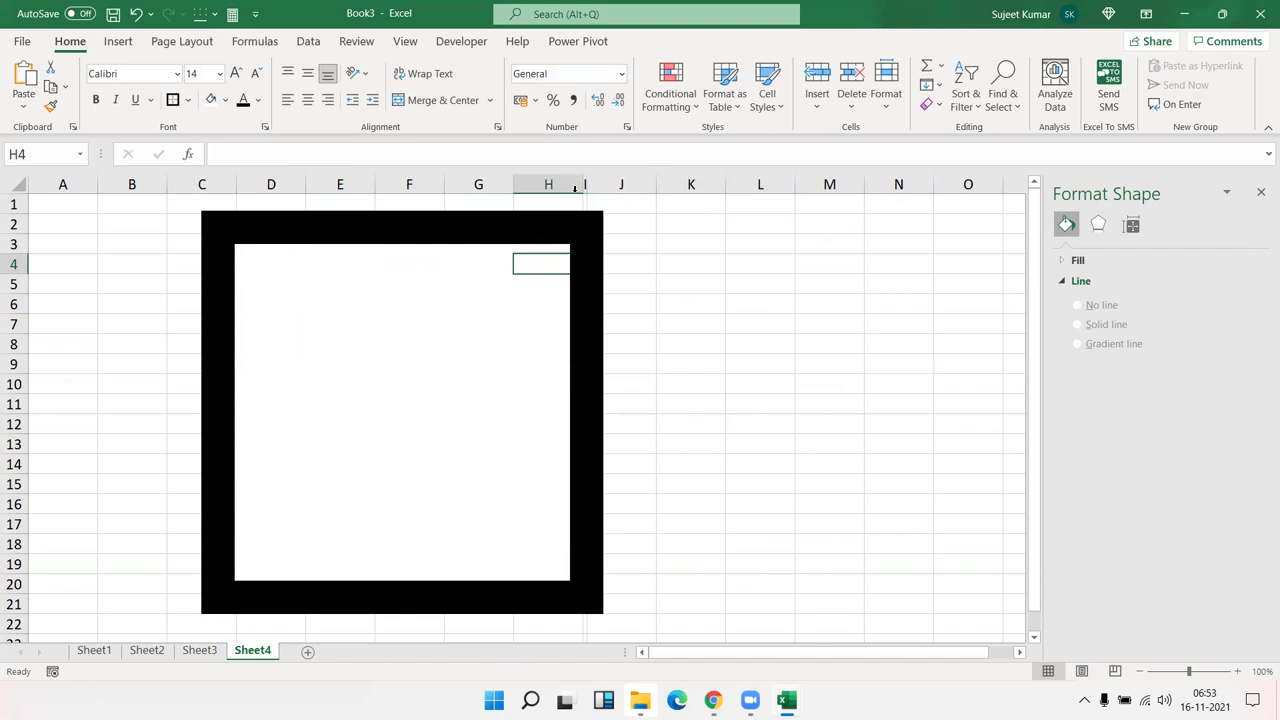
{"action": "left_click", "coordinate": [586, 240]}
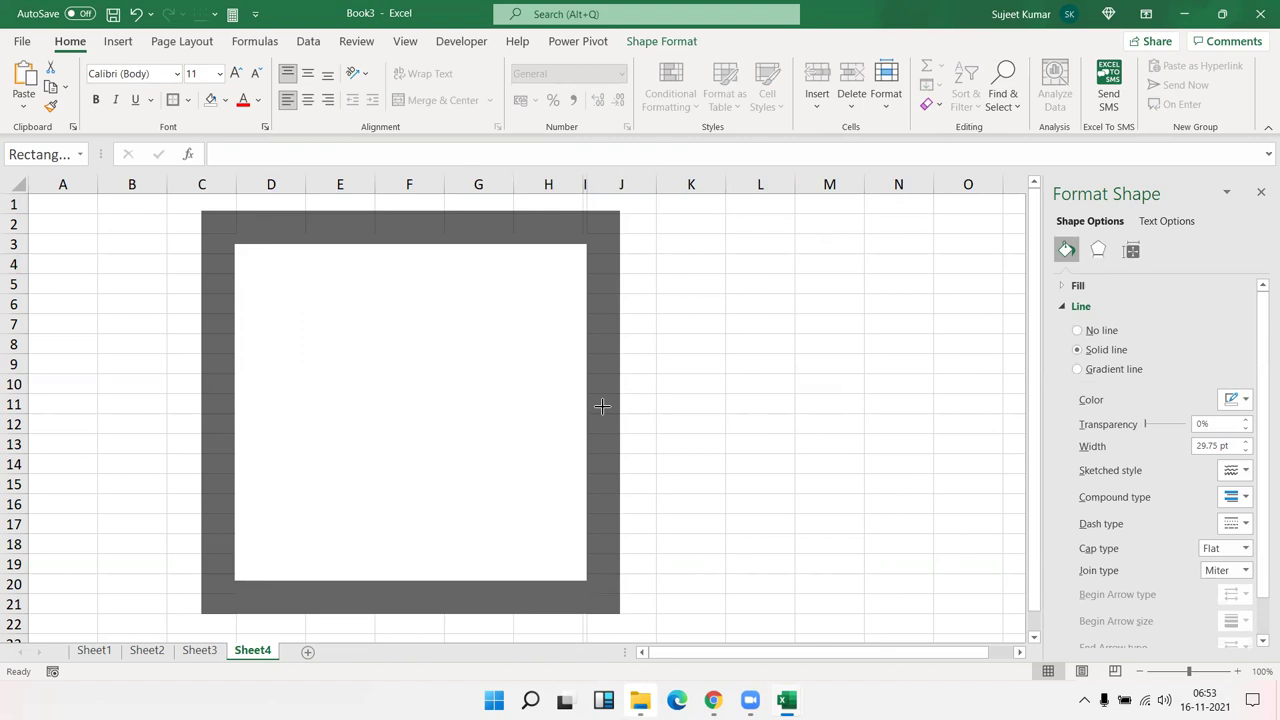
{"action": "left_click_drag", "start_coordinate": [590, 412], "coordinate": [609, 412]}
{"action": "left_click", "coordinate": [549, 261]}
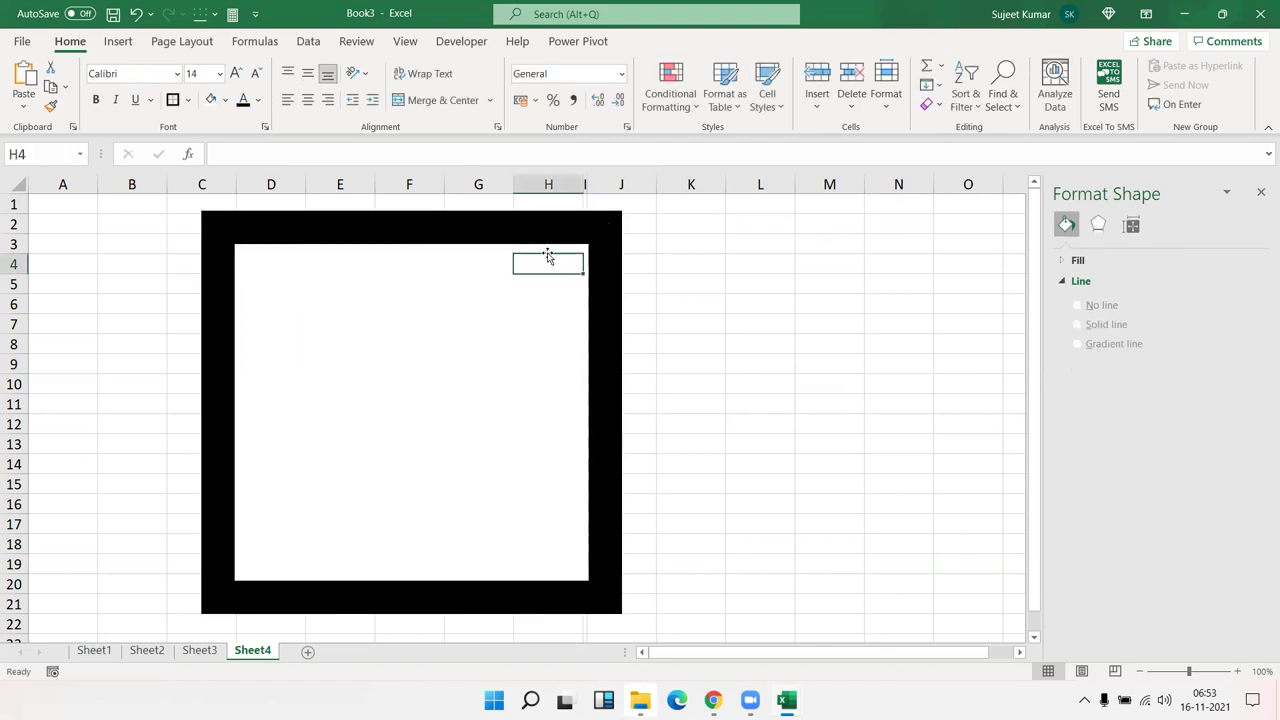
{"action": "left_click", "coordinate": [258, 260]}
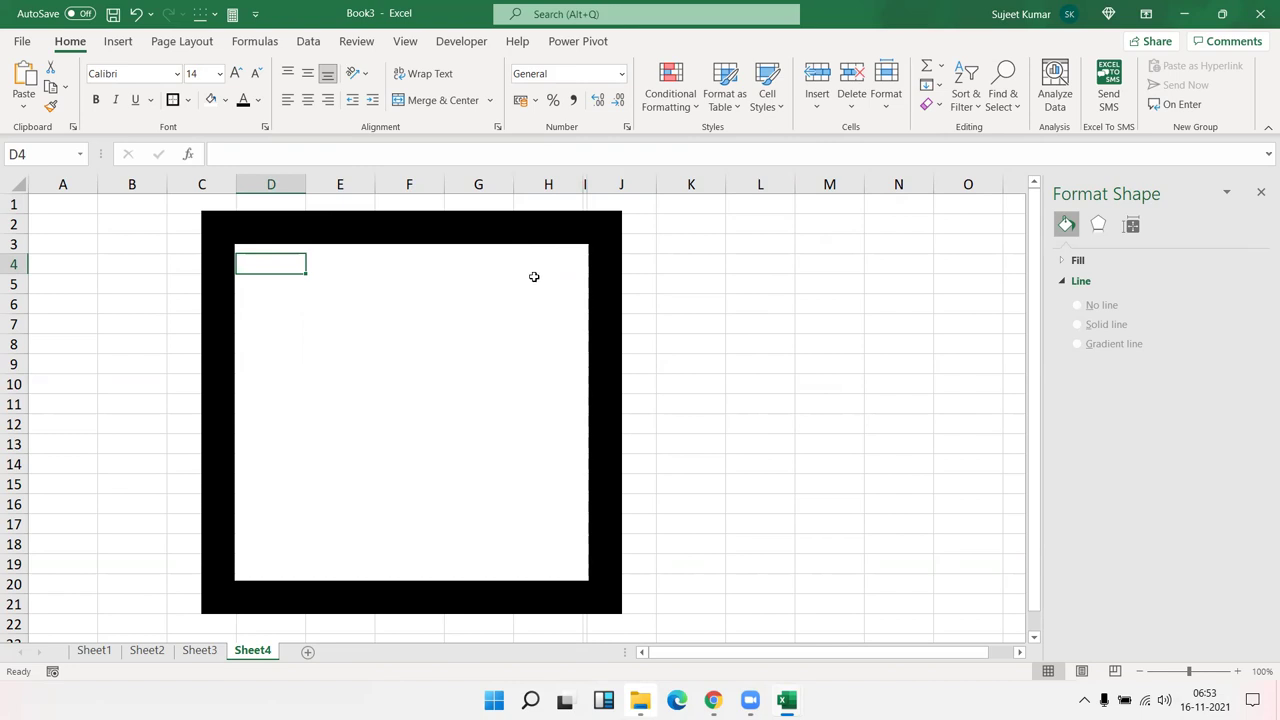
Move through the form cells and compare Sheet4 with the Sheet3 login form.
{"action": "key", "text": "Right"}
{"action": "key", "text": "Right"}
{"action": "key", "text": "Right"}
{"action": "key", "text": "Right"}
{"action": "key", "text": "Down"}
{"action": "key", "text": "Down"}
{"action": "key", "text": "Down"}
{"action": "key", "text": "Down"}
{"action": "key", "text": "Down"}
{"action": "key", "text": "Down"}
{"action": "key", "text": "Down"}
{"action": "key", "text": "Down"}
{"action": "key", "text": "Down"}
{"action": "key", "text": "Down"}
{"action": "key", "text": "Down"}
{"action": "key", "text": "Down"}
{"action": "key", "text": "Down"}
{"action": "key", "text": "Left"}
{"action": "key", "text": "Left"}
{"action": "key", "text": "Left"}
{"action": "key", "text": "Left"}
{"action": "key", "text": "Left"}
{"action": "key", "text": "Right"}
{"action": "key", "text": "Up"}
{"action": "key", "text": "Up"}
{"action": "key", "text": "Up"}
{"action": "key", "text": "Up"}
{"action": "key", "text": "Up"}
{"action": "key", "text": "Up"}
{"action": "key", "text": "Up"}
{"action": "key", "text": "Up"}
{"action": "key", "text": "Up"}
{"action": "key", "text": "Up"}
{"action": "key", "text": "Up"}
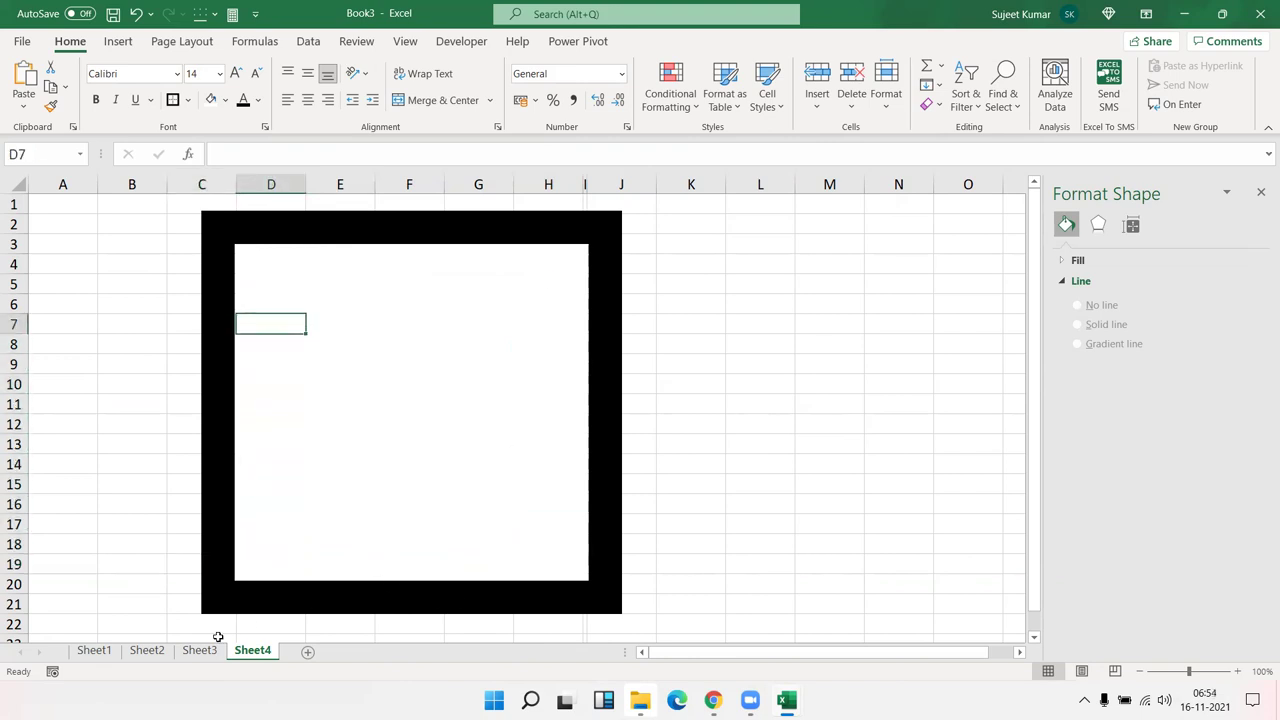
{"action": "left_click", "coordinate": [212, 651]}
{"action": "left_click", "coordinate": [265, 651]}
{"action": "left_click", "coordinate": [205, 651]}
{"action": "left_click", "coordinate": [250, 651]}
Turn off gridline viewing on Sheet4 from Page Layout.
{"action": "left_click", "coordinate": [729, 350]}
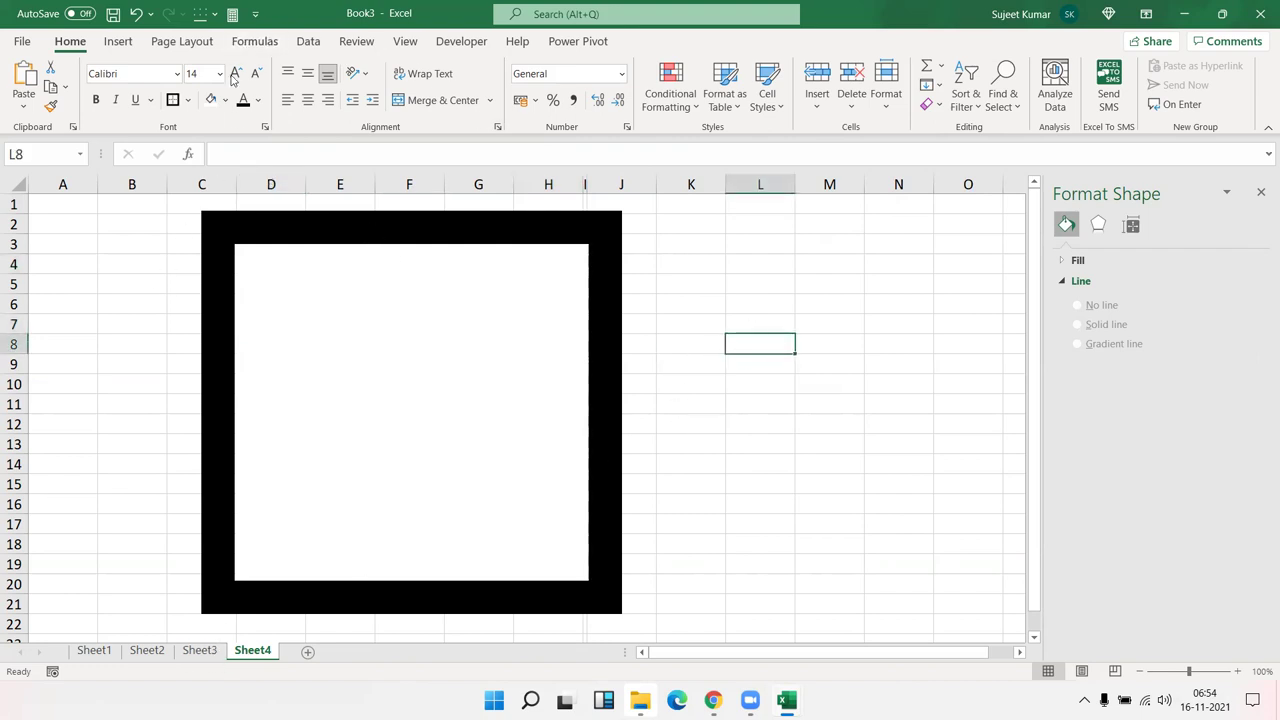
{"action": "left_click", "coordinate": [182, 41]}
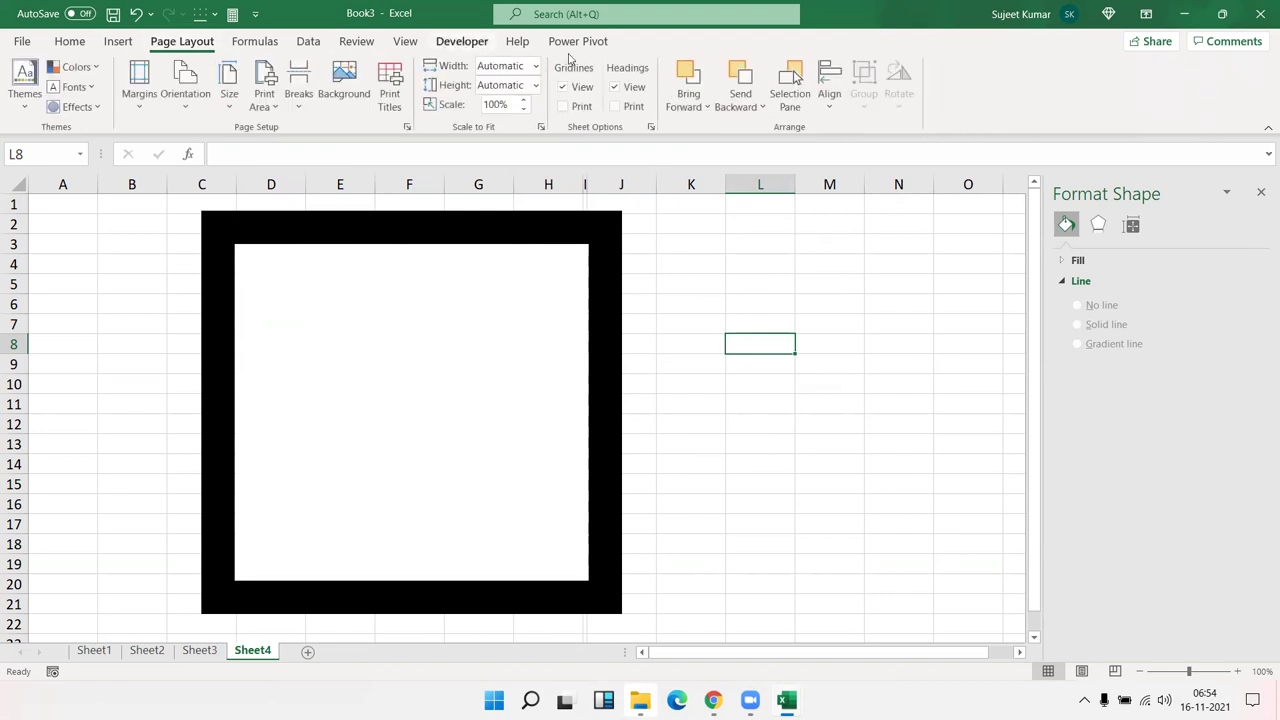
{"action": "left_click", "coordinate": [579, 91]}
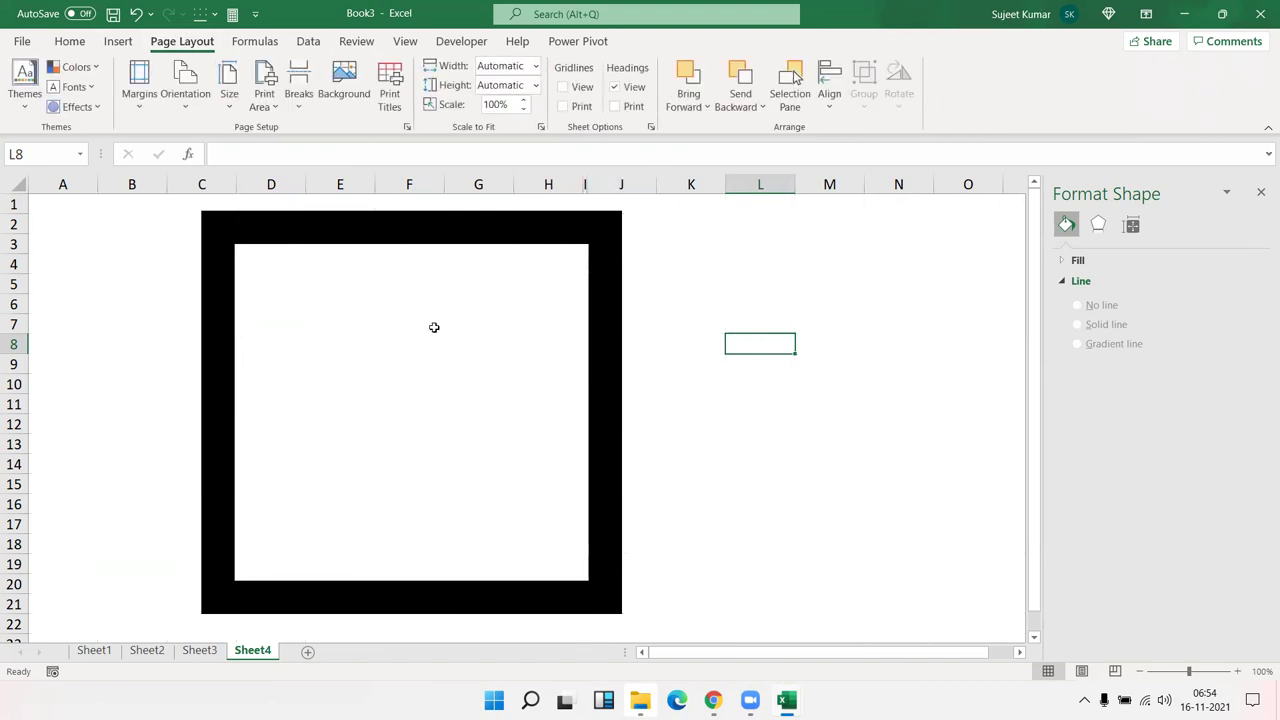
Switch to Sheet1 and scroll up to the top of the Do List form.
{"action": "left_click", "coordinate": [108, 652]}
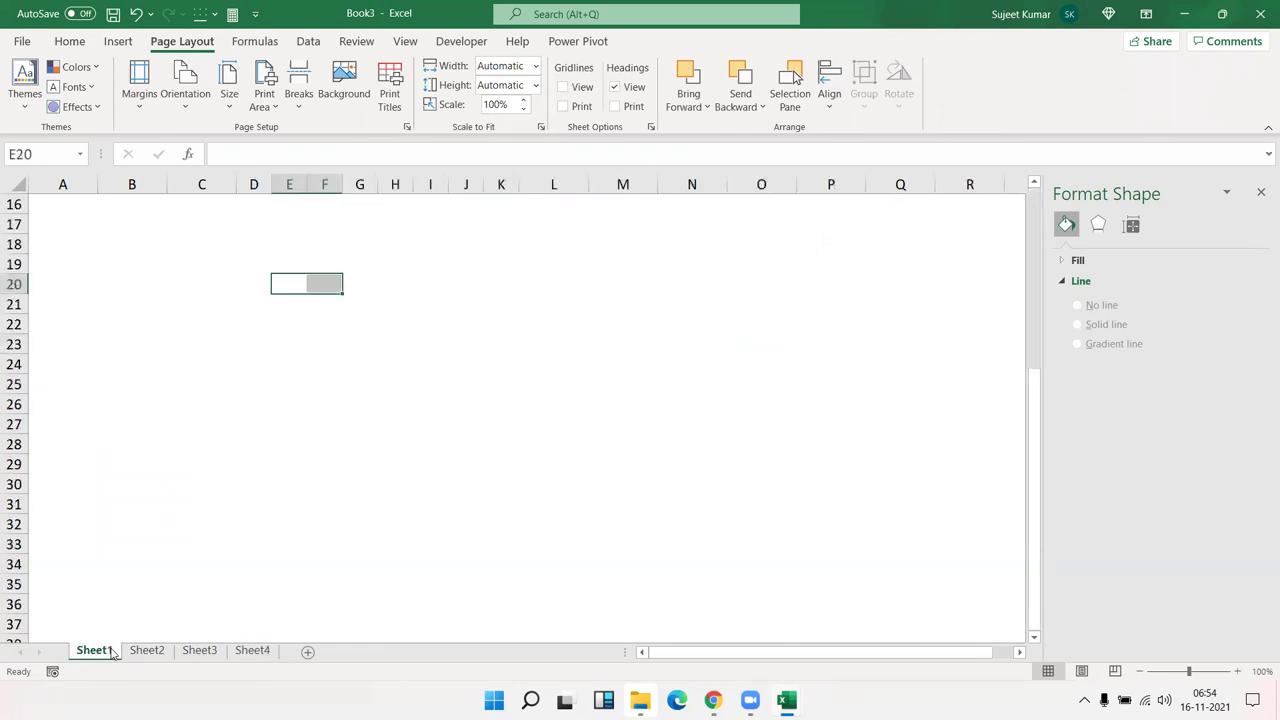
{"action": "left_click", "coordinate": [68, 42]}
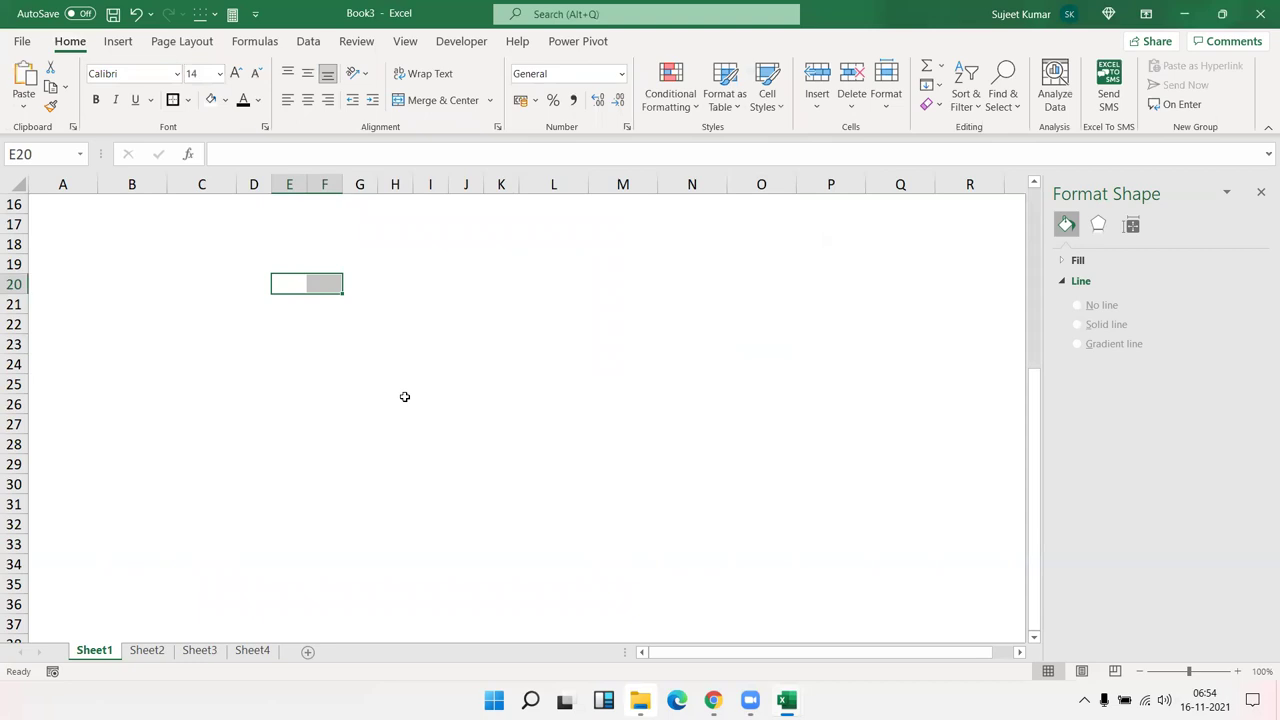
{"action": "scroll", "coordinate": [366, 418], "scroll_direction": "up", "scroll_amount": 5}
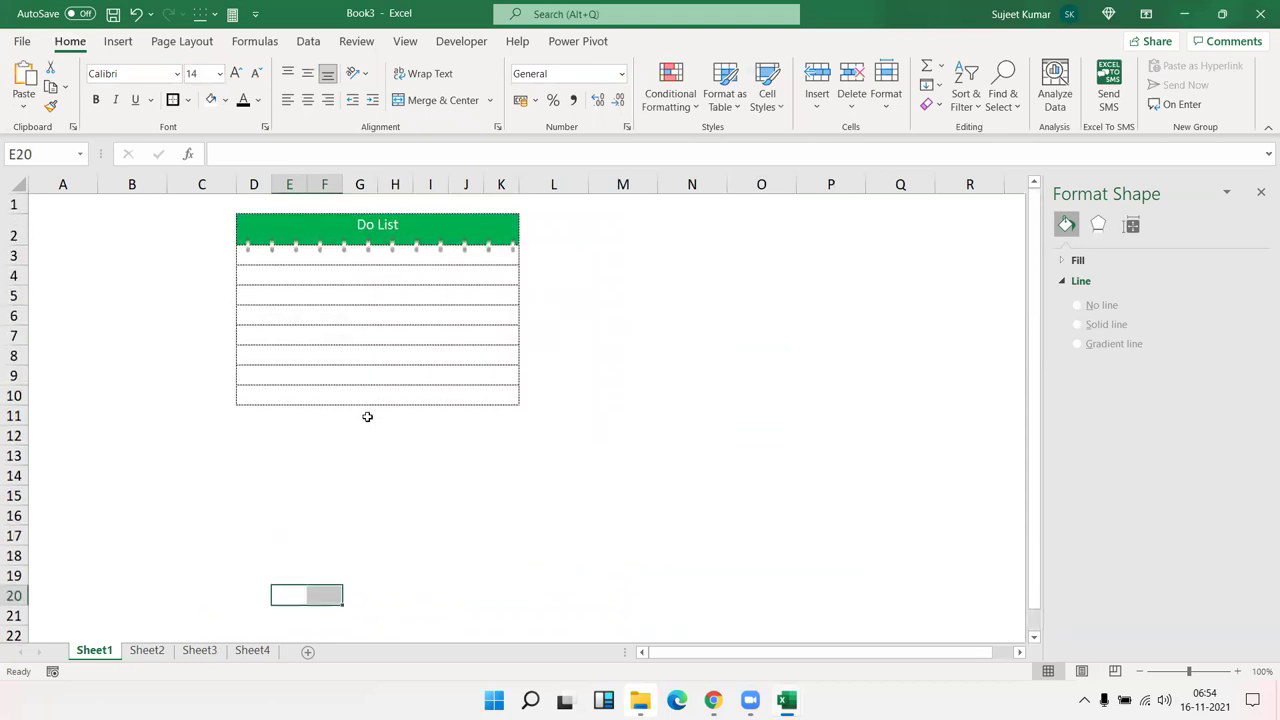
{"action": "left_click", "coordinate": [395, 342]}
{"action": "left_click", "coordinate": [421, 414]}
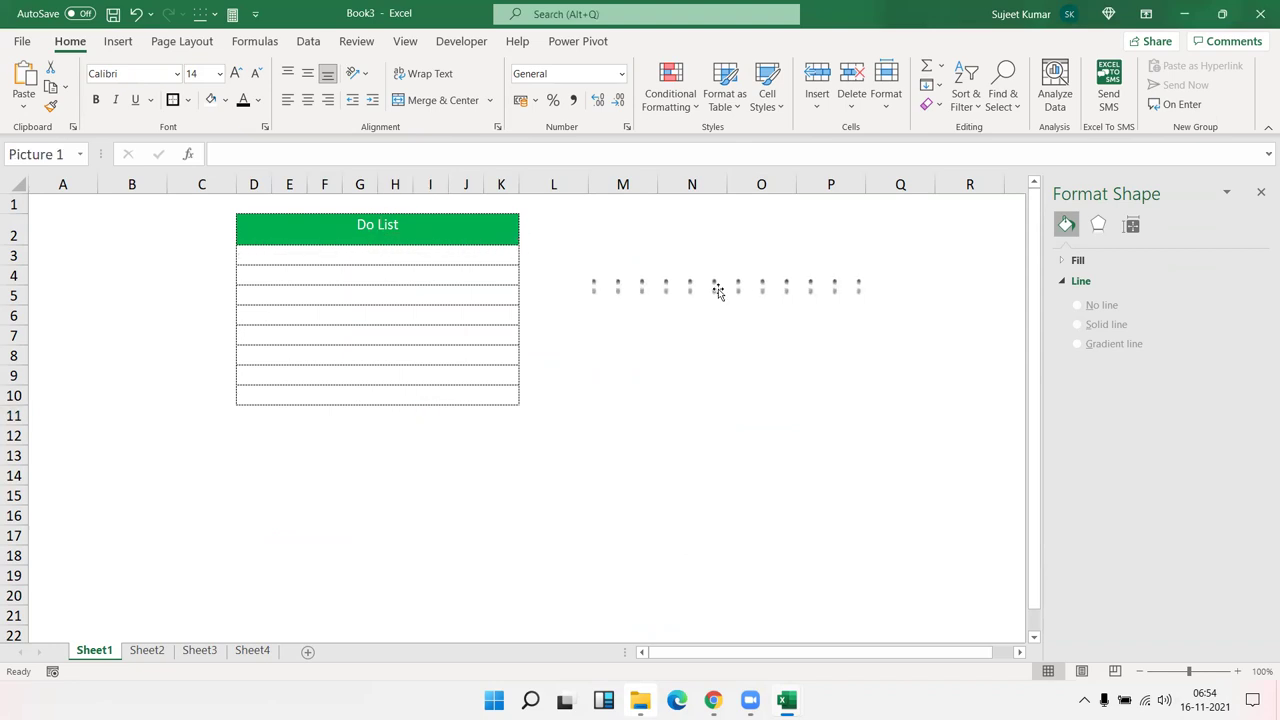
Move the dashed-line picture off and back onto the green header's bottom edge.
{"action": "left_click_drag", "start_coordinate": [602, 287], "coordinate": [714, 286]}
{"action": "left_click", "coordinate": [683, 446]}
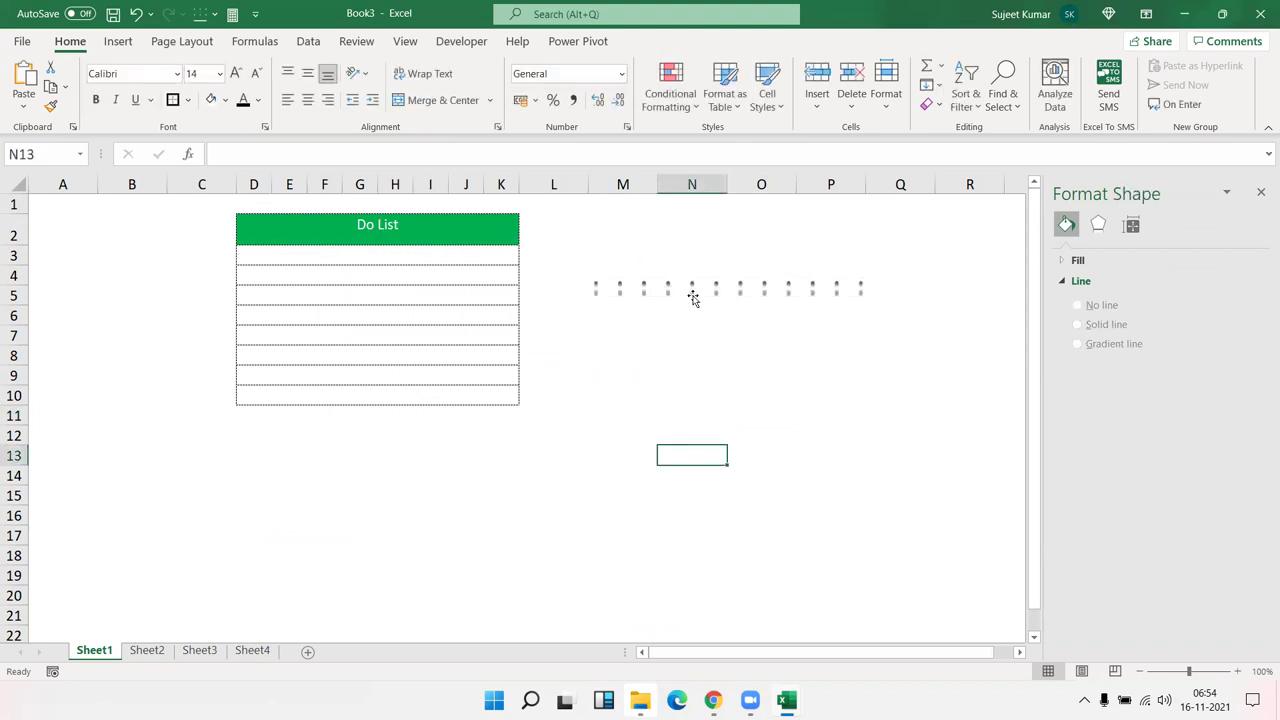
{"action": "left_click", "coordinate": [693, 290]}
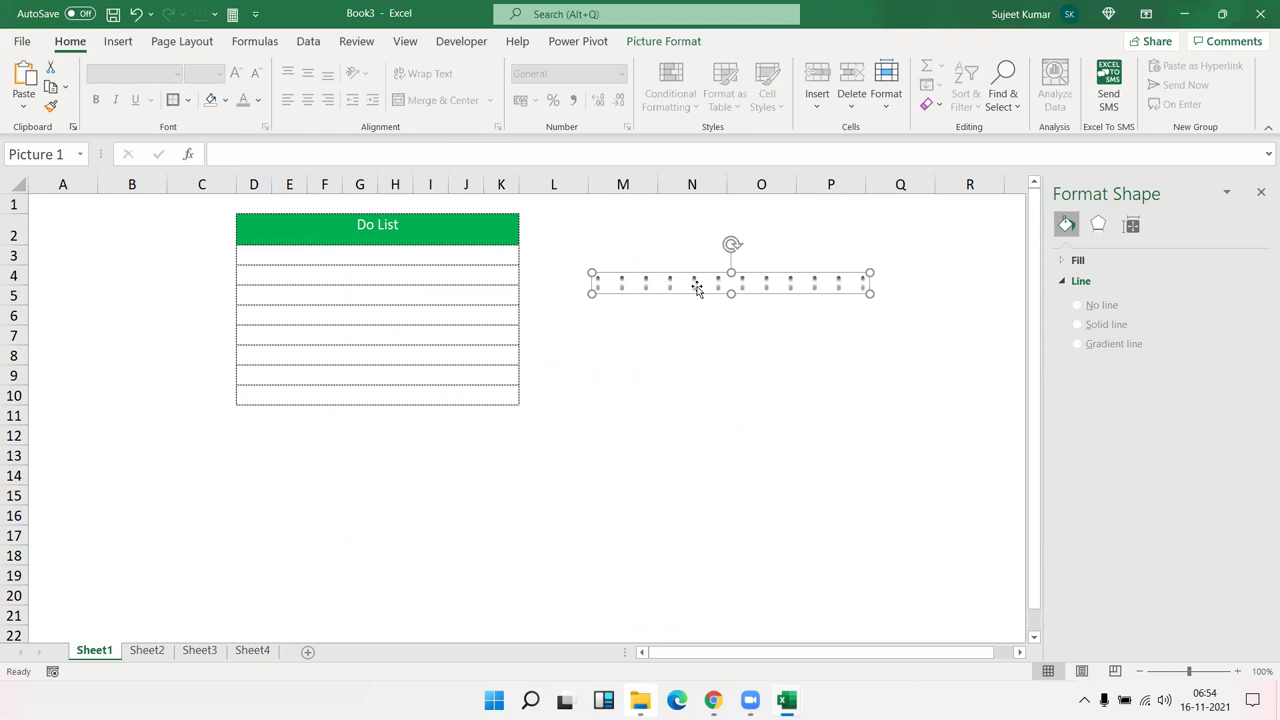
{"action": "left_click_drag", "start_coordinate": [694, 289], "coordinate": [343, 249]}
{"action": "left_click", "coordinate": [848, 538]}
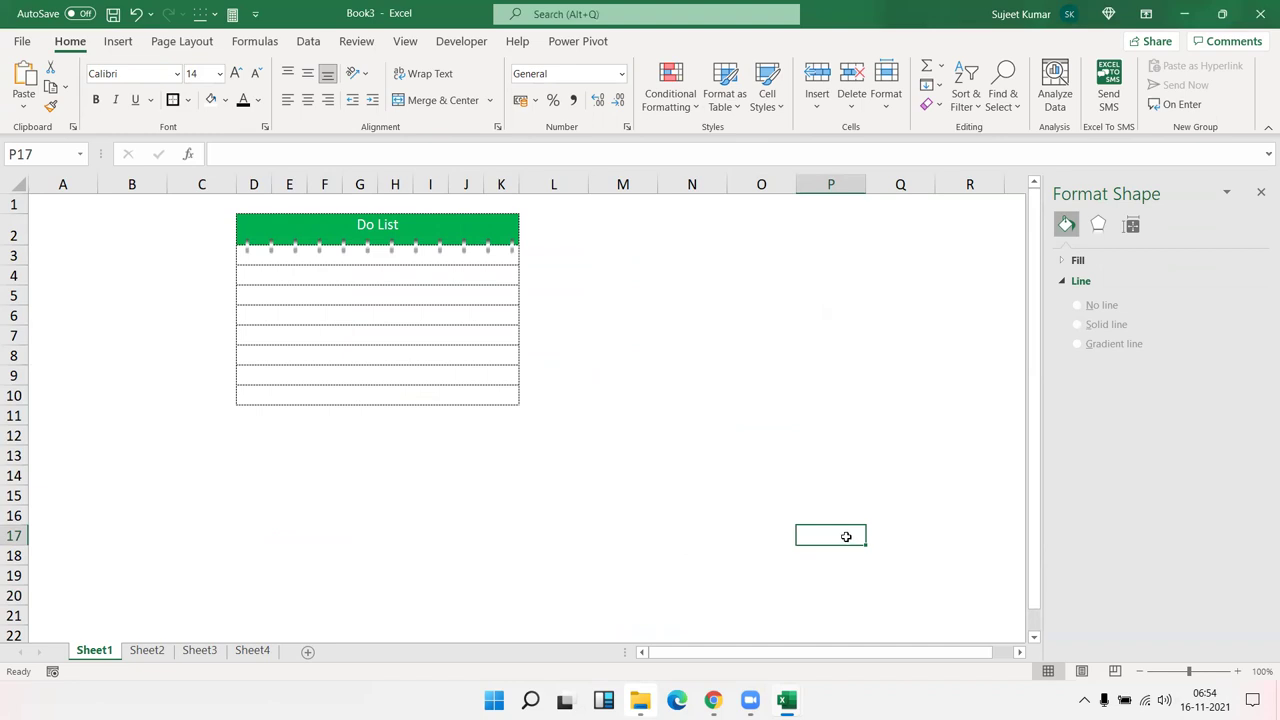
{"action": "left_click", "coordinate": [348, 332]}
{"action": "left_click", "coordinate": [654, 366]}
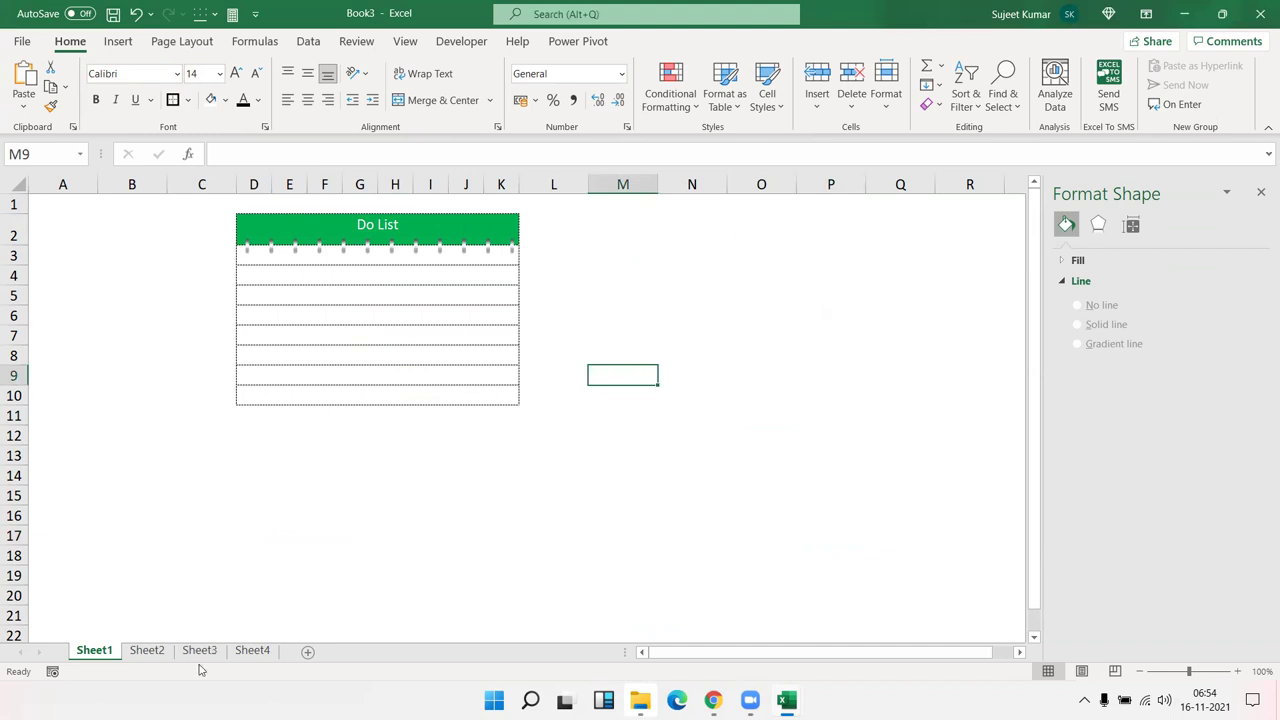
On Sheet2, select I4:M15 and merge it into one cell.
{"action": "left_click", "coordinate": [160, 652]}
{"action": "mouse_move", "coordinate": [570, 292]}
{"action": "left_mouse_down"}
{"action": "mouse_move", "coordinate": [778, 397]}
{"action": "mouse_move", "coordinate": [789, 471]}
{"action": "left_mouse_up"}
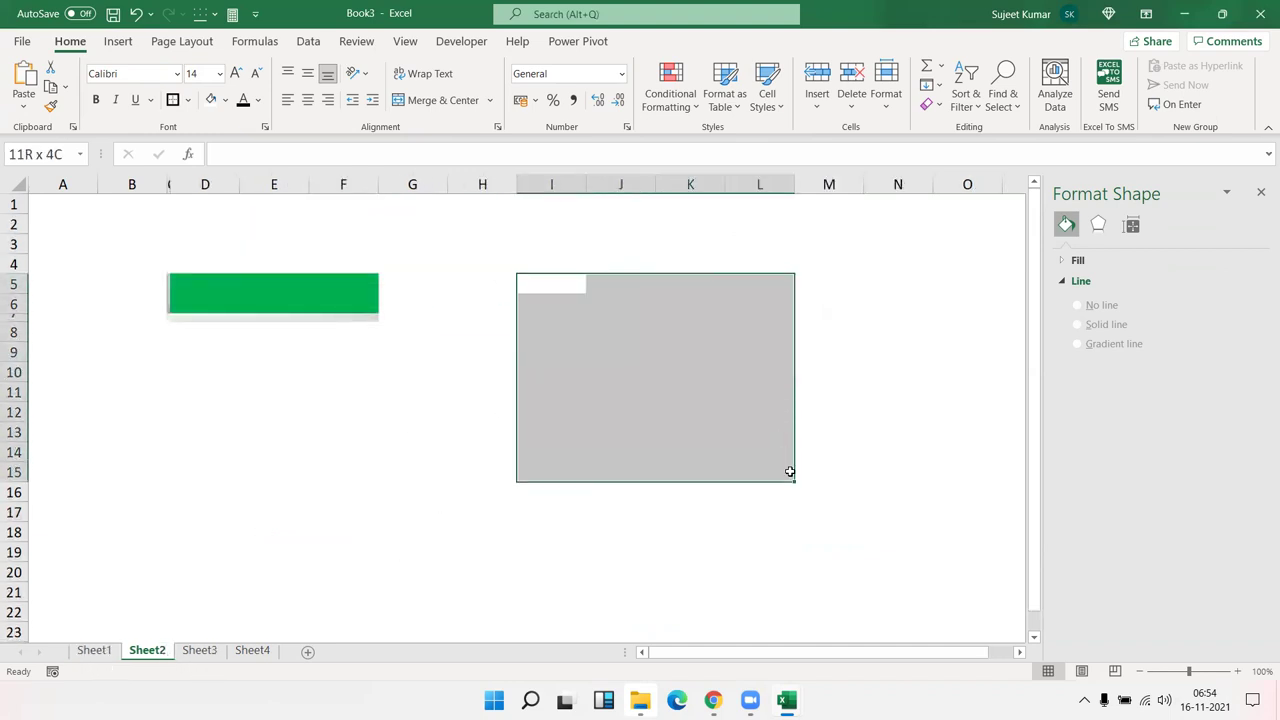
{"action": "left_click", "coordinate": [643, 406]}
{"action": "mouse_move", "coordinate": [546, 274]}
{"action": "left_mouse_down"}
{"action": "mouse_move", "coordinate": [750, 467]}
{"action": "mouse_move", "coordinate": [822, 474]}
{"action": "left_mouse_up"}
{"action": "left_click", "coordinate": [437, 100]}
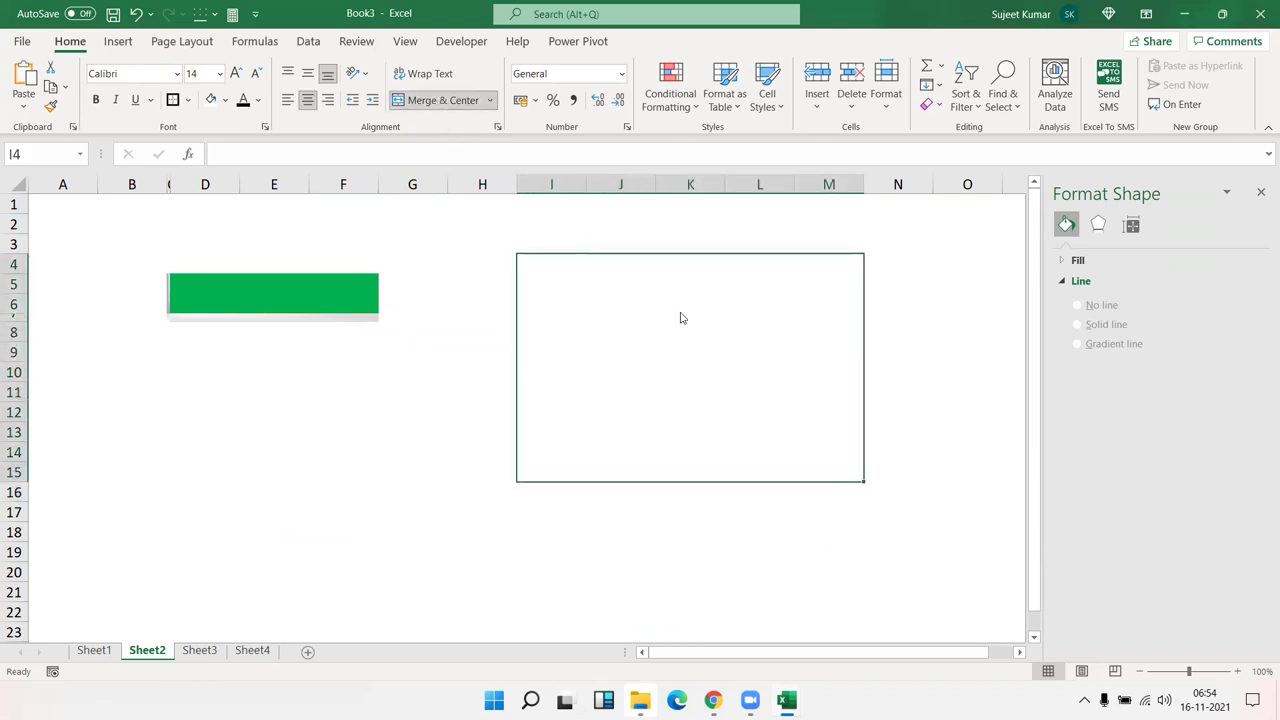
Bring up the Fill Effects gradient settings for the merged I4:M15 cell.
{"action": "right_click", "coordinate": [680, 316]}
{"action": "left_click", "coordinate": [730, 592]}
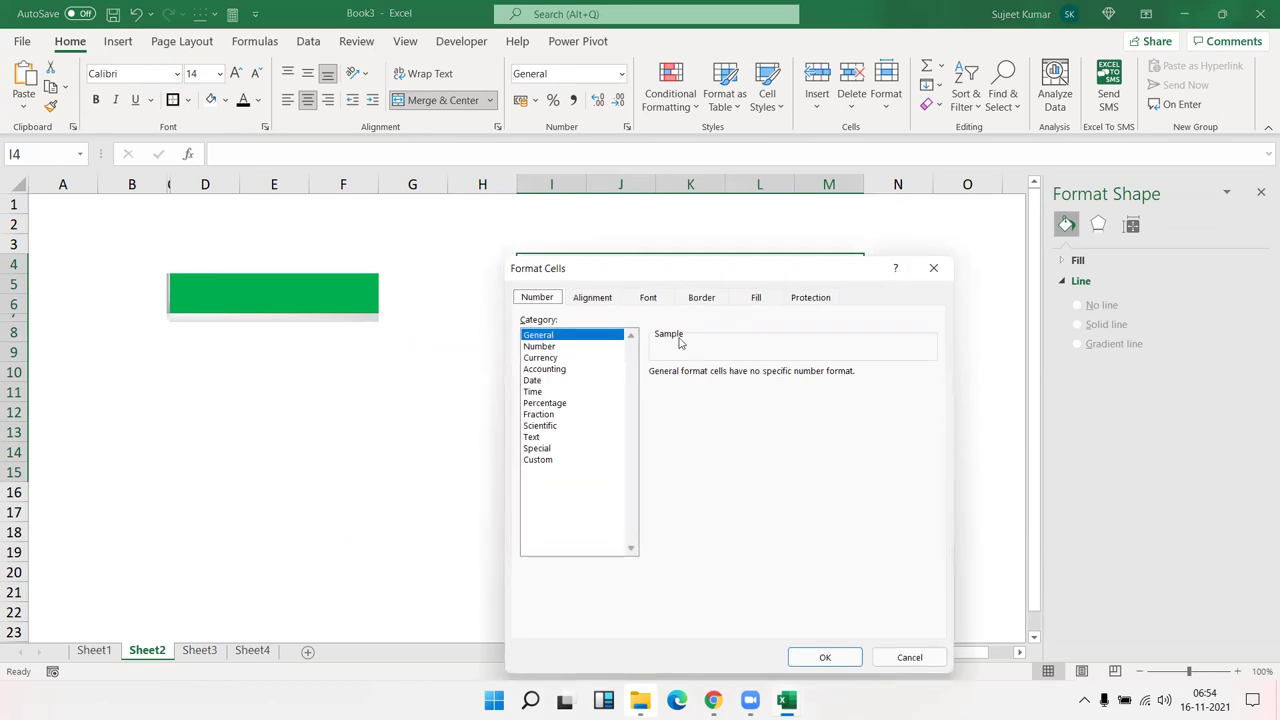
{"action": "left_click", "coordinate": [754, 298]}
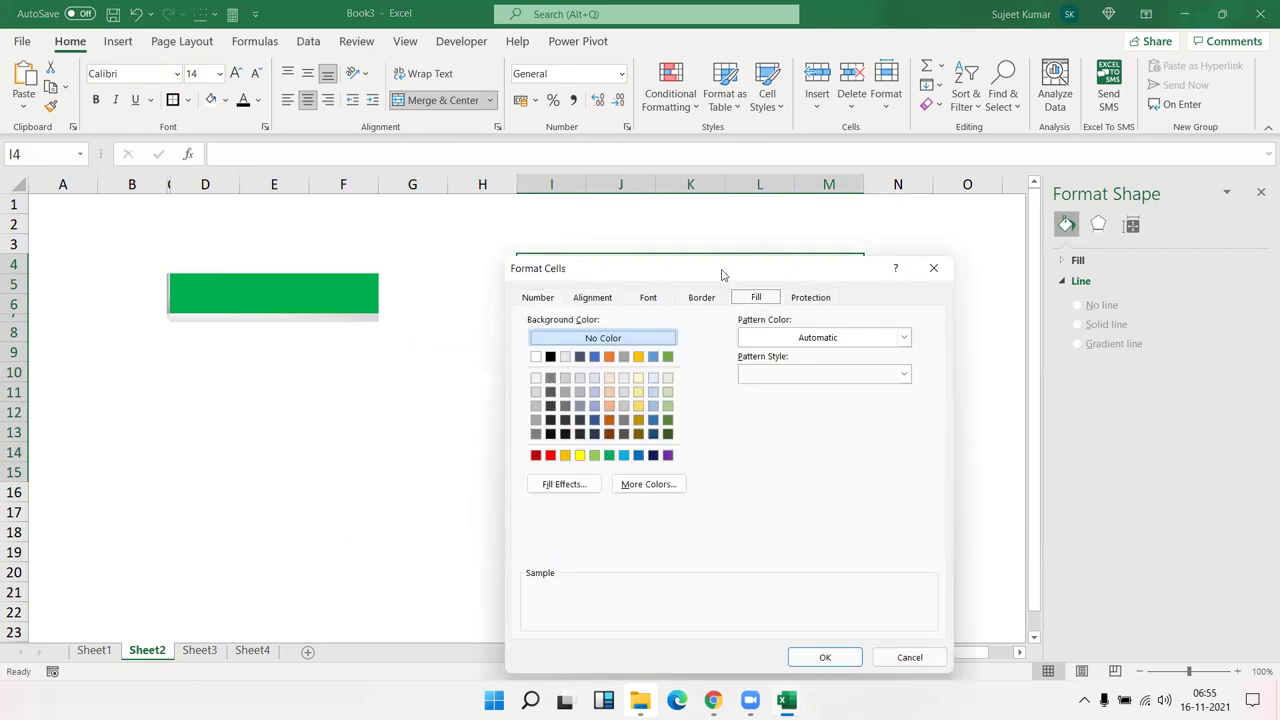
{"action": "left_click_drag", "start_coordinate": [717, 275], "coordinate": [234, 114]}
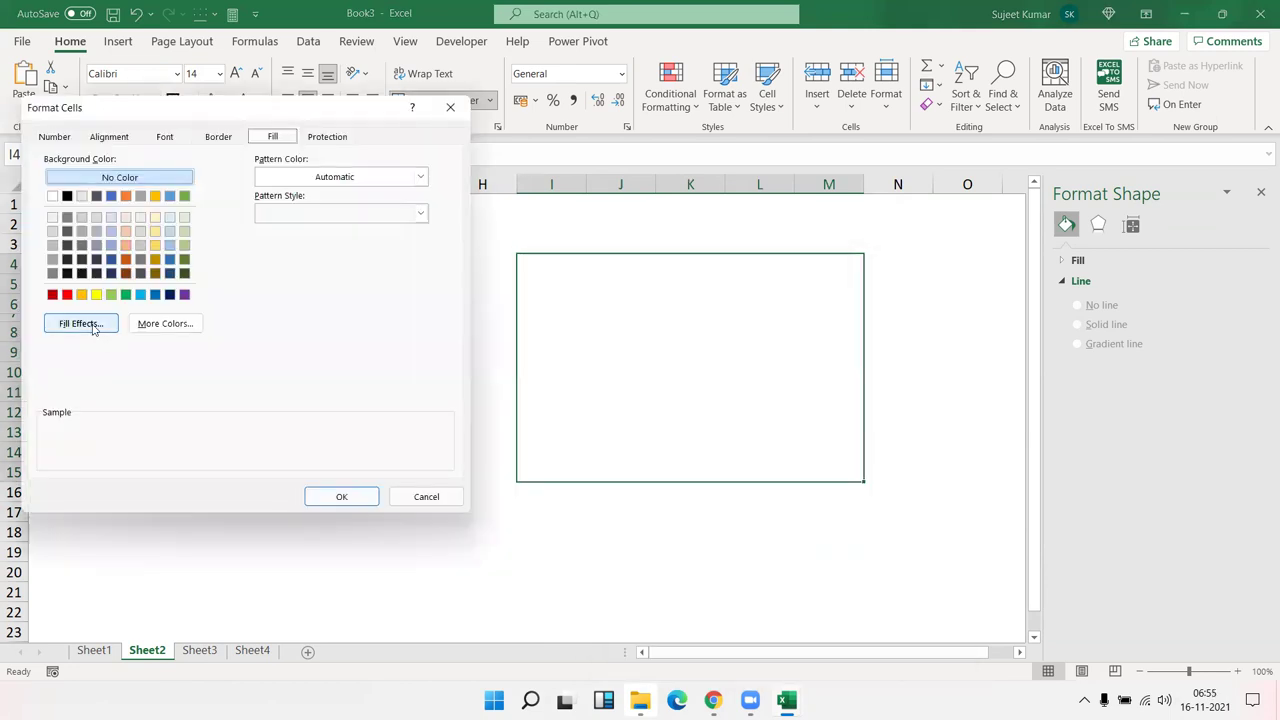
{"action": "left_click", "coordinate": [88, 325]}
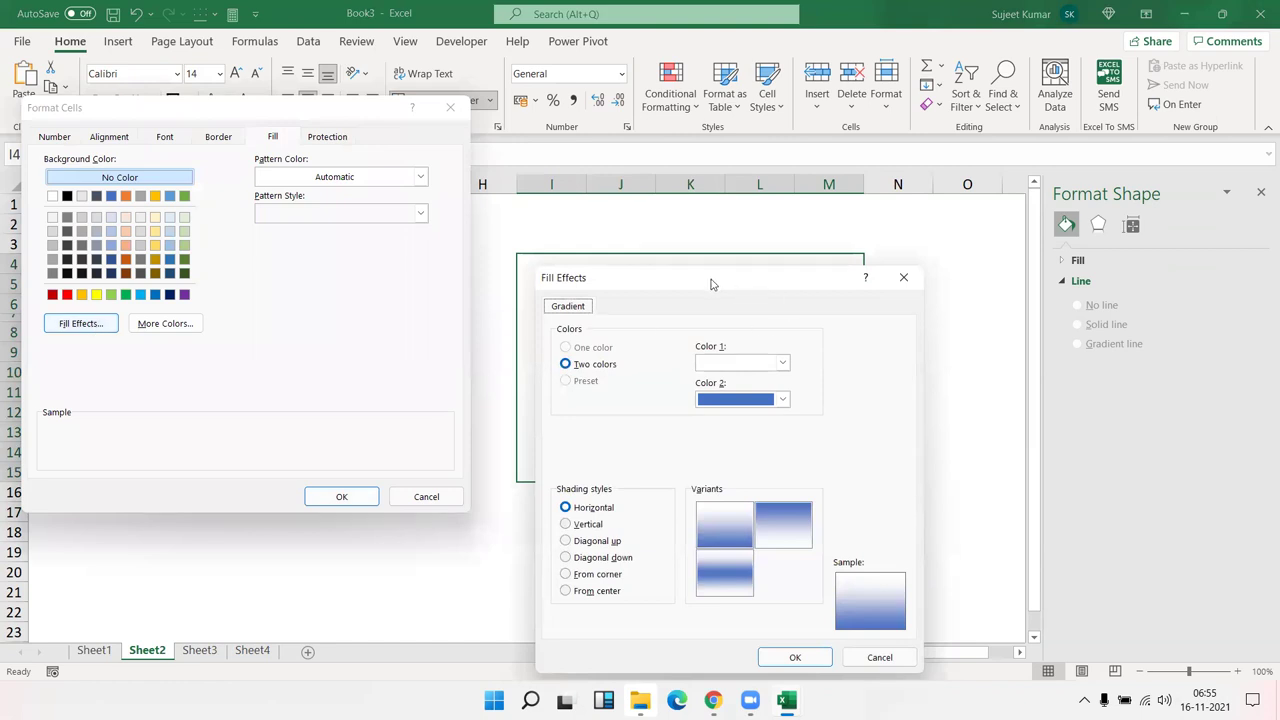
{"action": "left_click_drag", "start_coordinate": [711, 284], "coordinate": [294, 107]}
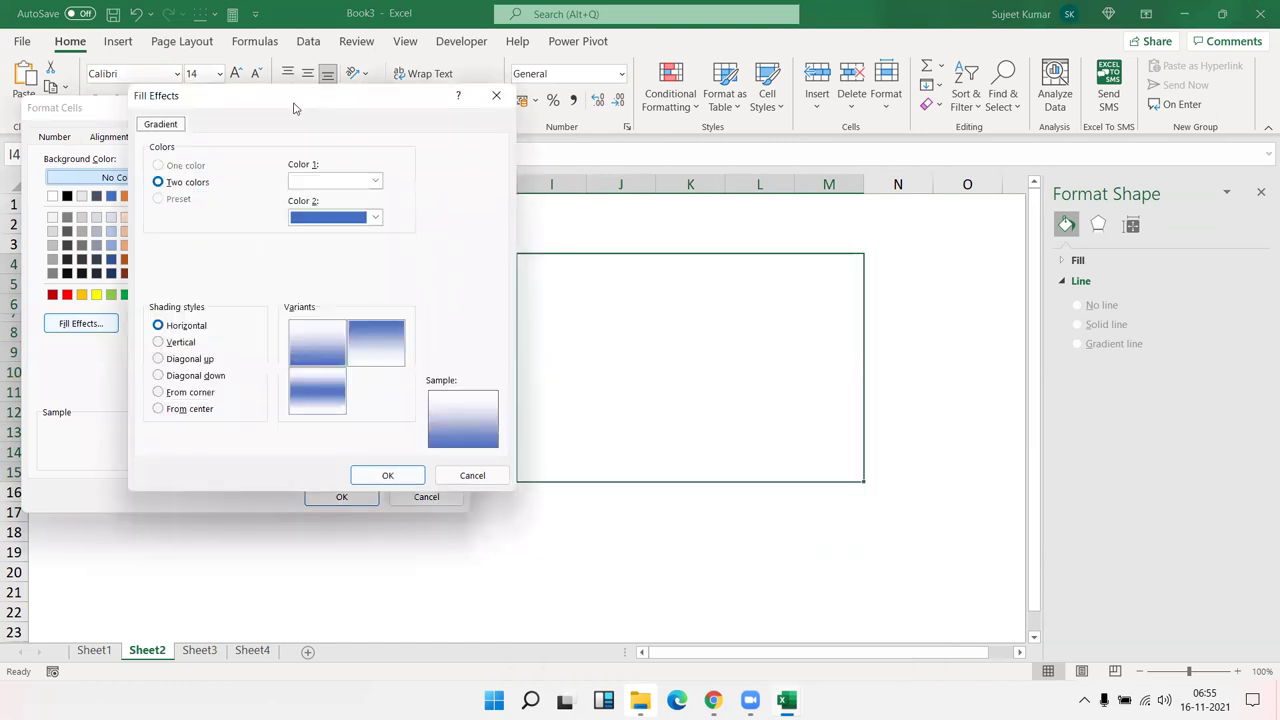
Set gradient Color 1 to black and Color 2 to white.
{"action": "left_click", "coordinate": [333, 181]}
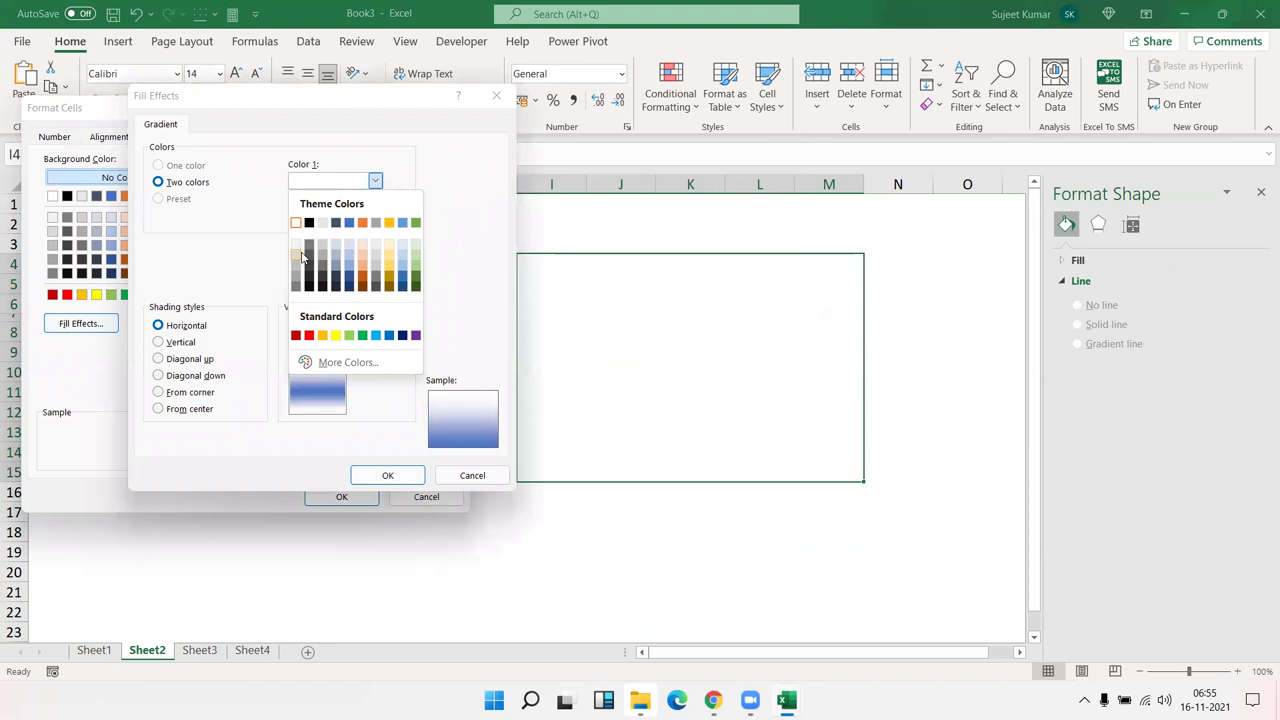
{"action": "left_click", "coordinate": [296, 222]}
{"action": "left_click", "coordinate": [310, 218]}
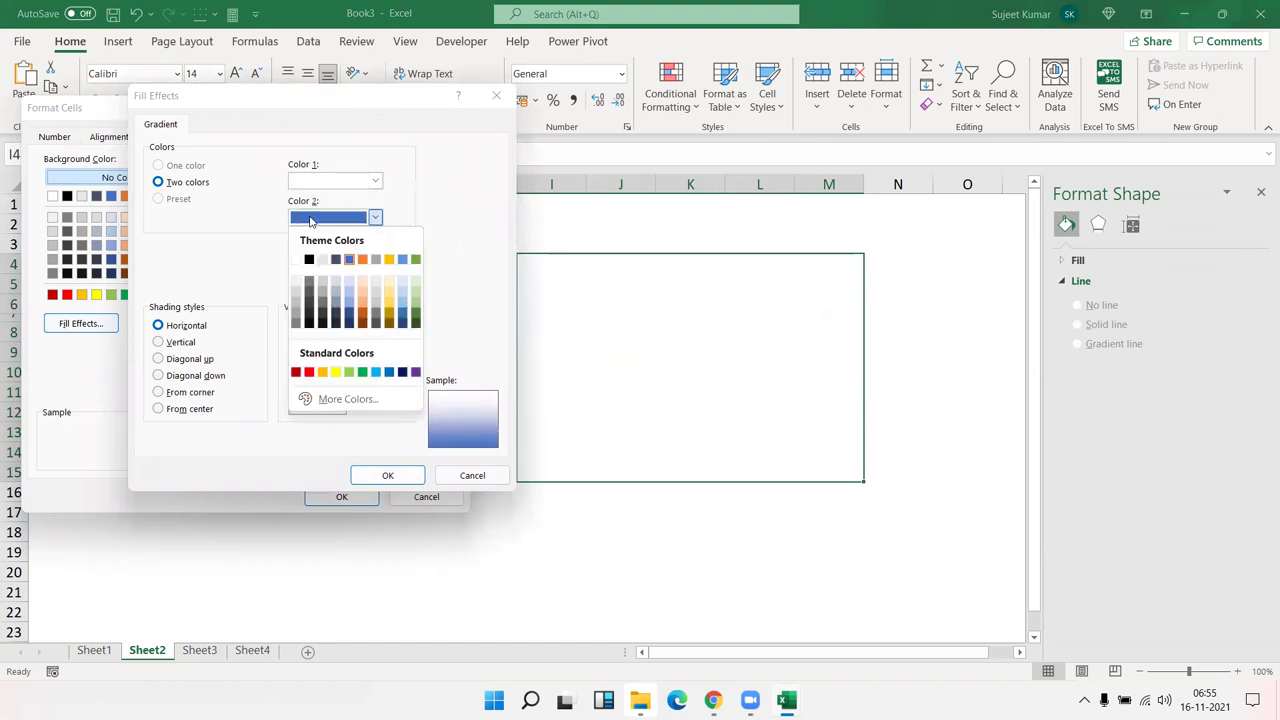
{"action": "left_click", "coordinate": [309, 260]}
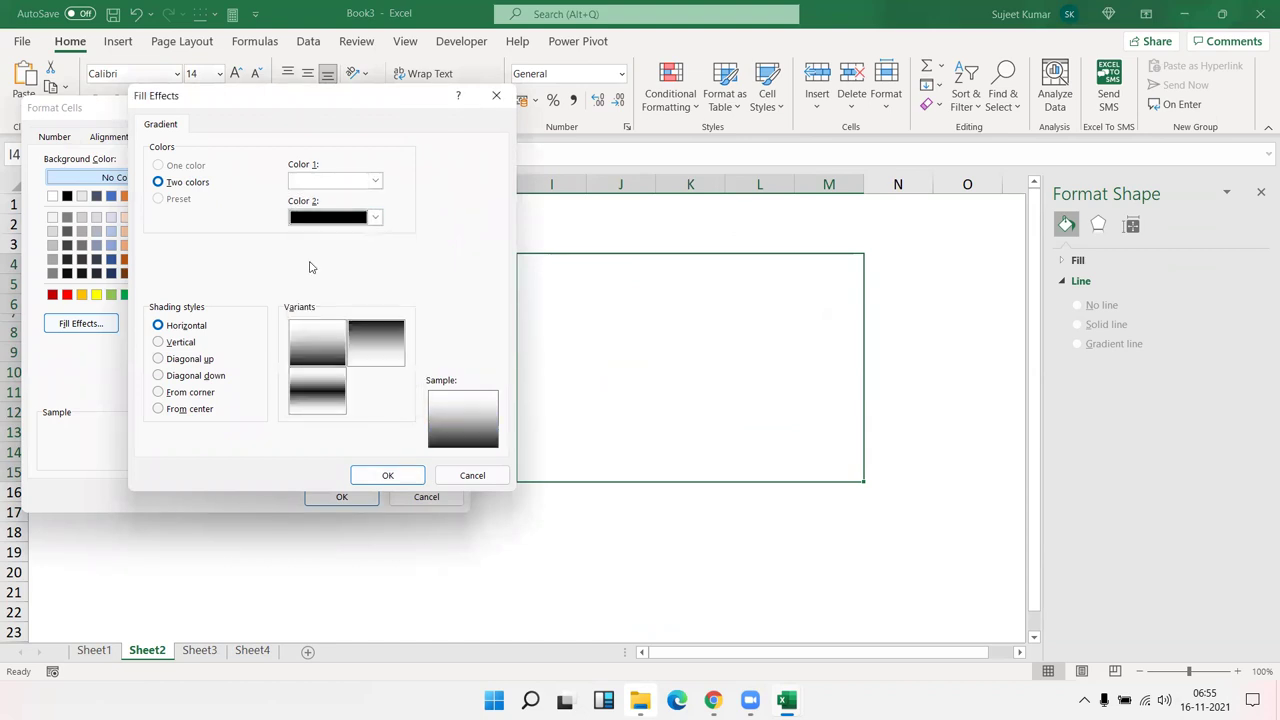
{"action": "left_click", "coordinate": [316, 182]}
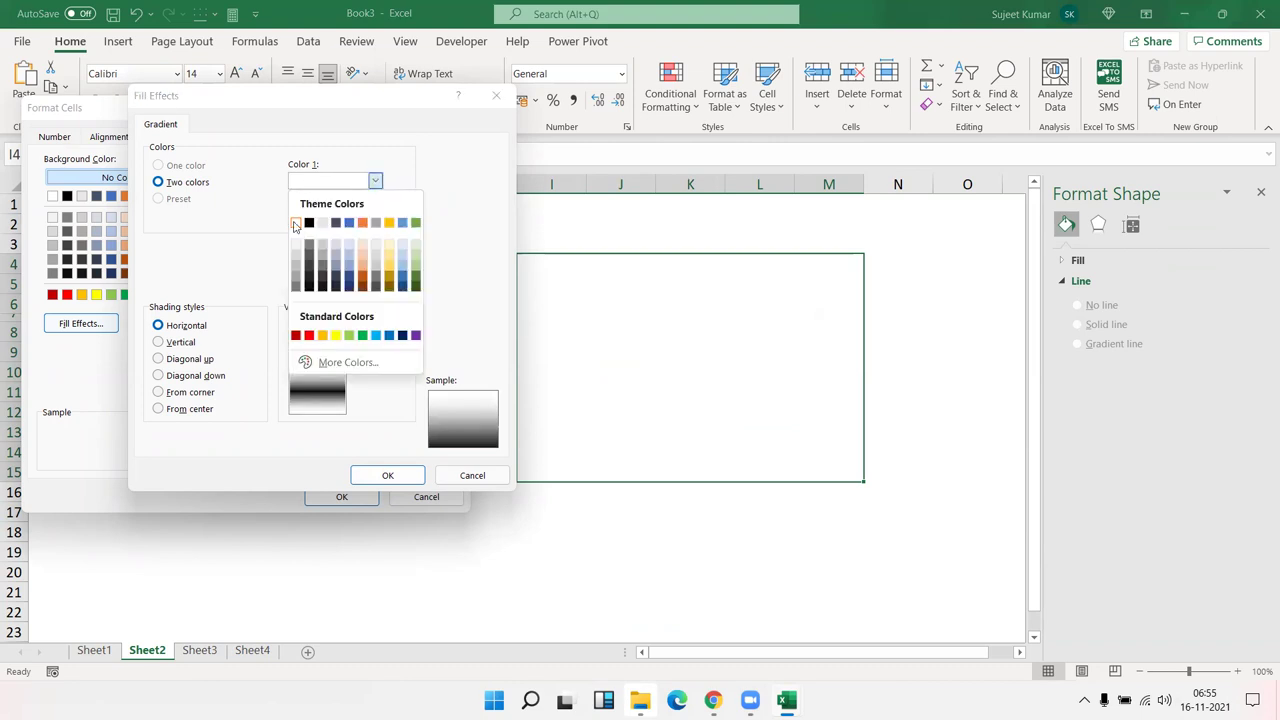
{"action": "left_click", "coordinate": [295, 223]}
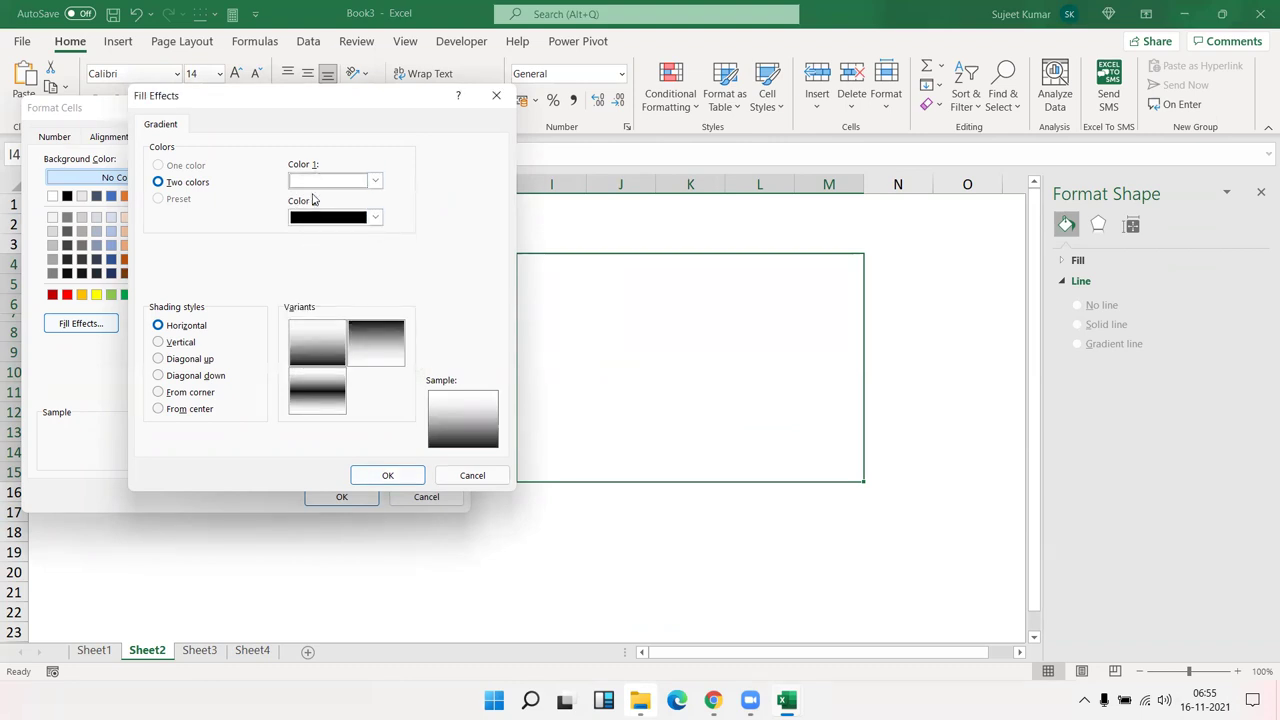
{"action": "left_click", "coordinate": [316, 182]}
{"action": "left_click", "coordinate": [309, 223]}
{"action": "left_click", "coordinate": [308, 218]}
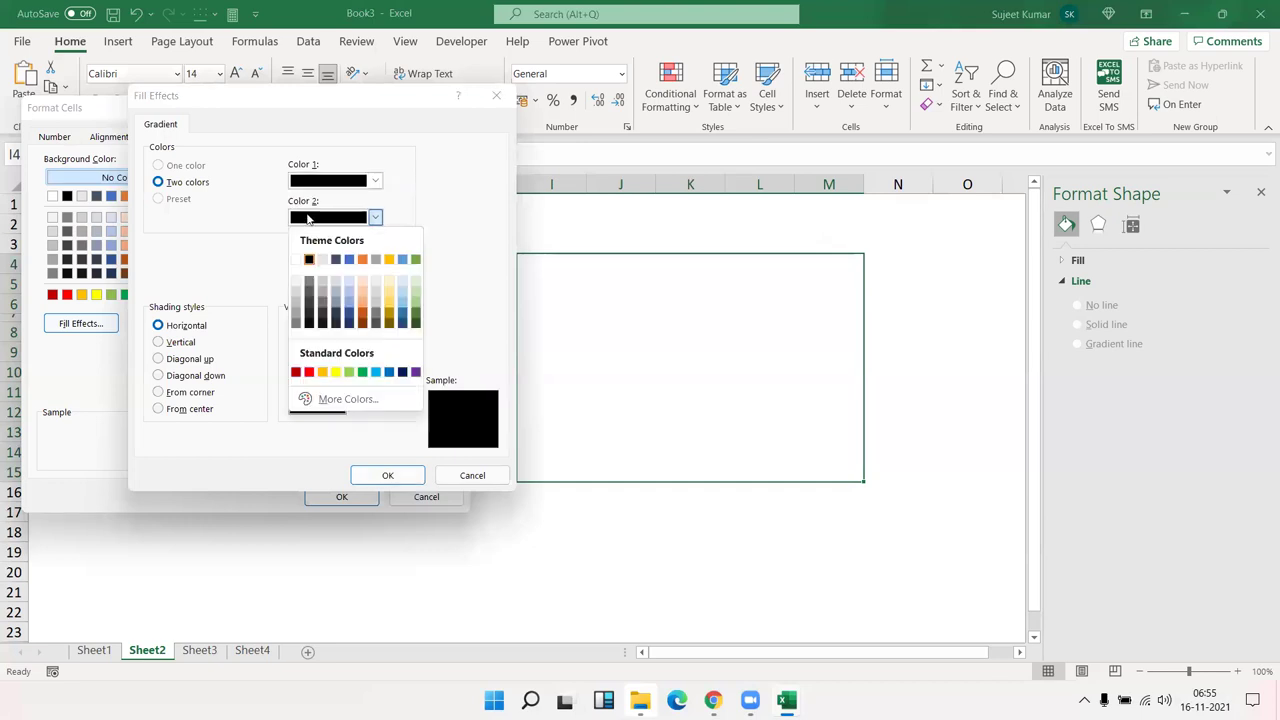
{"action": "left_click", "coordinate": [295, 261]}
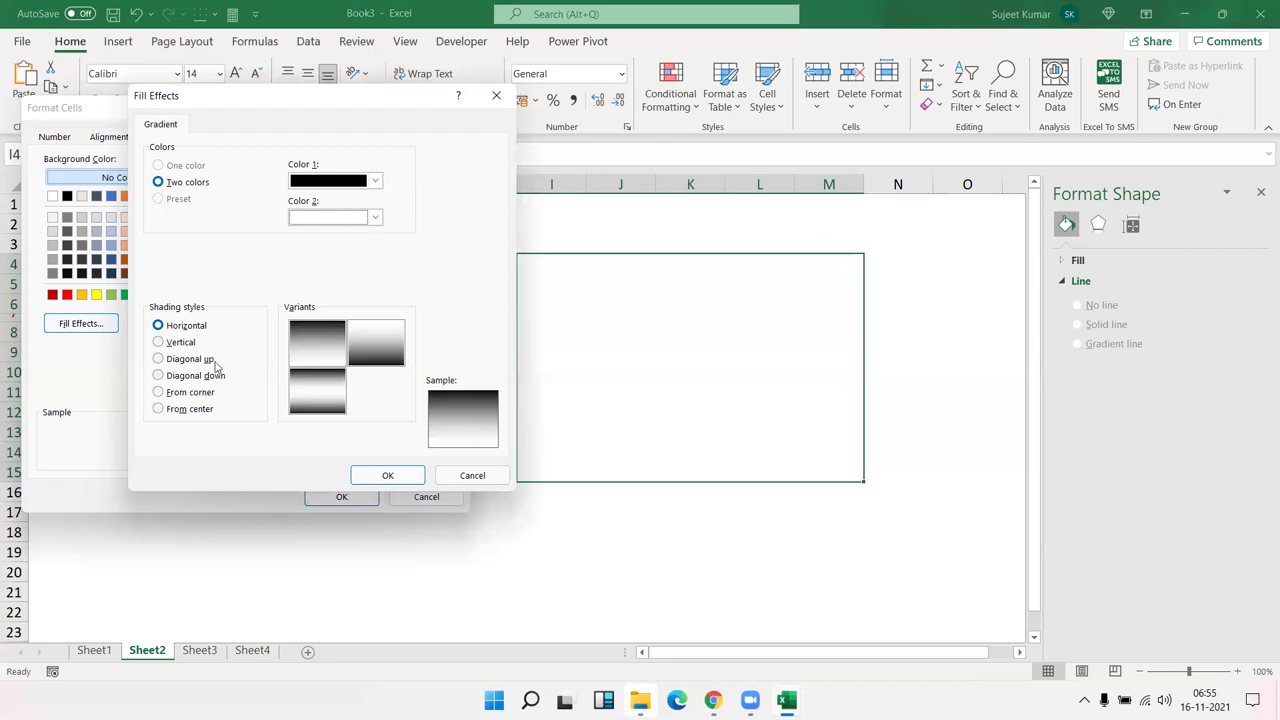
Choose From center shading and apply the gradient fill.
{"action": "left_click", "coordinate": [189, 345]}
{"action": "left_click", "coordinate": [186, 362]}
{"action": "left_click", "coordinate": [186, 376]}
{"action": "left_click", "coordinate": [186, 395]}
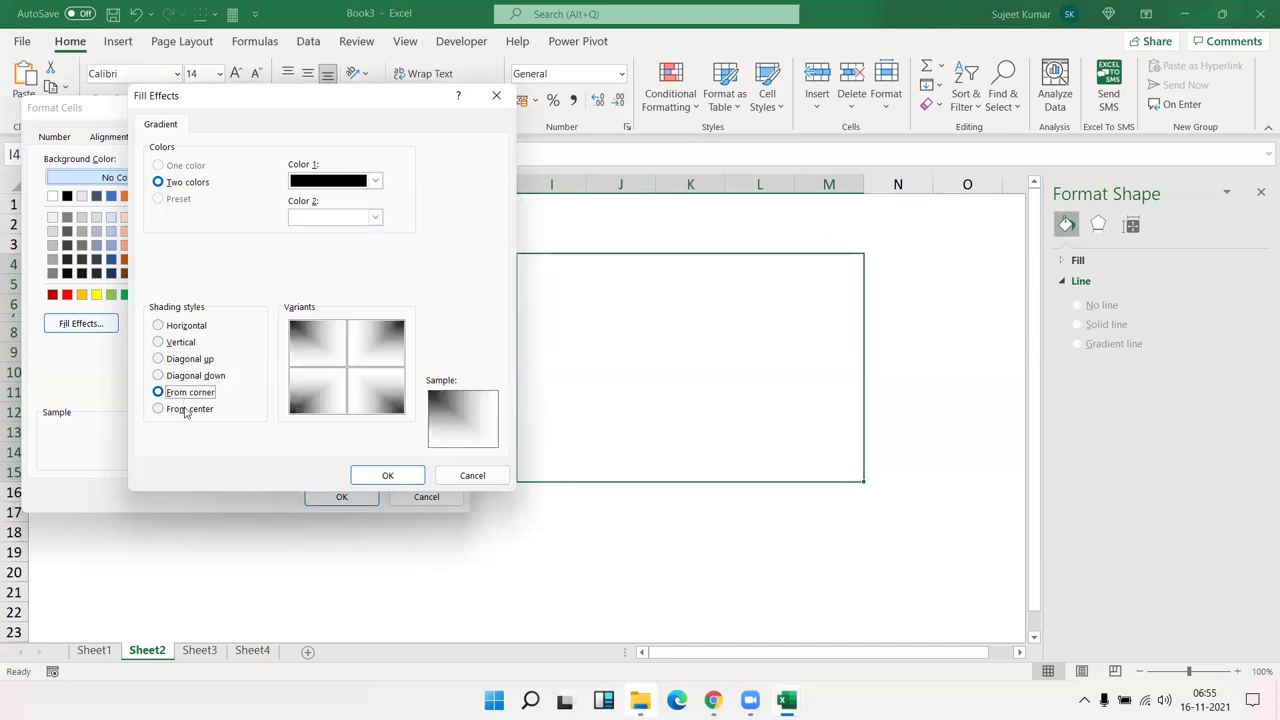
{"action": "left_click", "coordinate": [185, 410]}
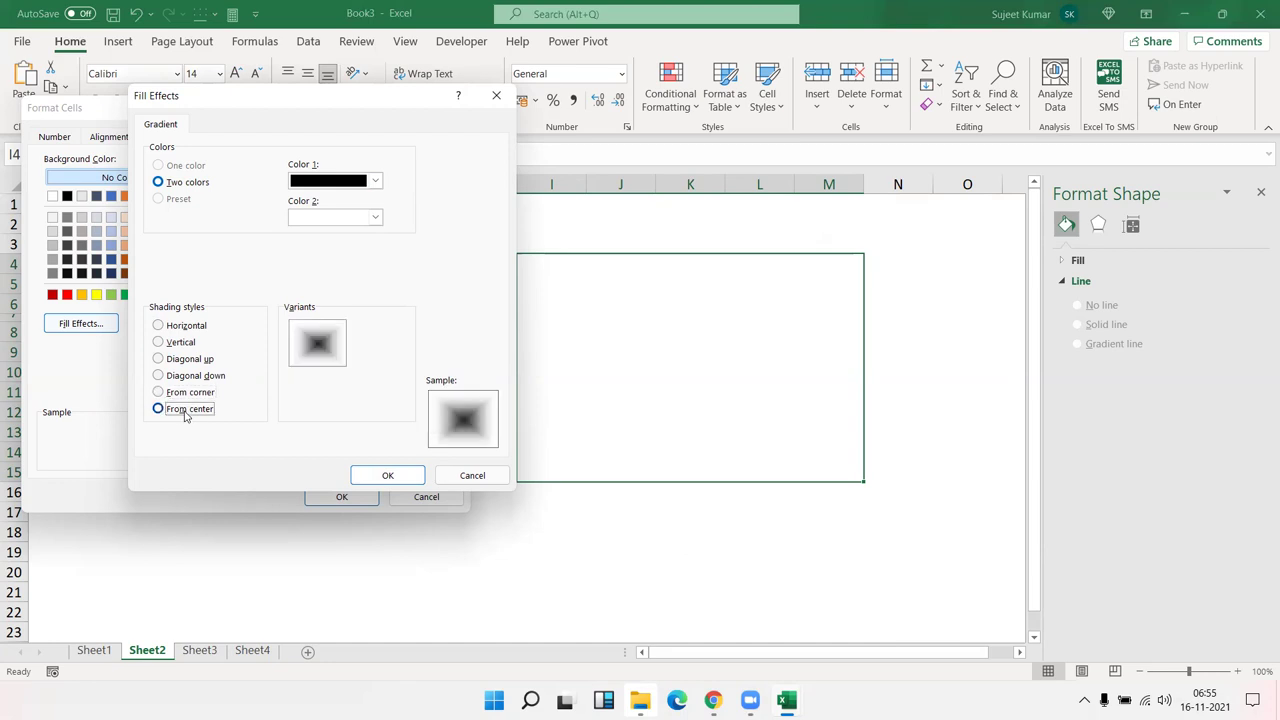
{"action": "left_click", "coordinate": [388, 475]}
{"action": "left_click", "coordinate": [340, 492]}
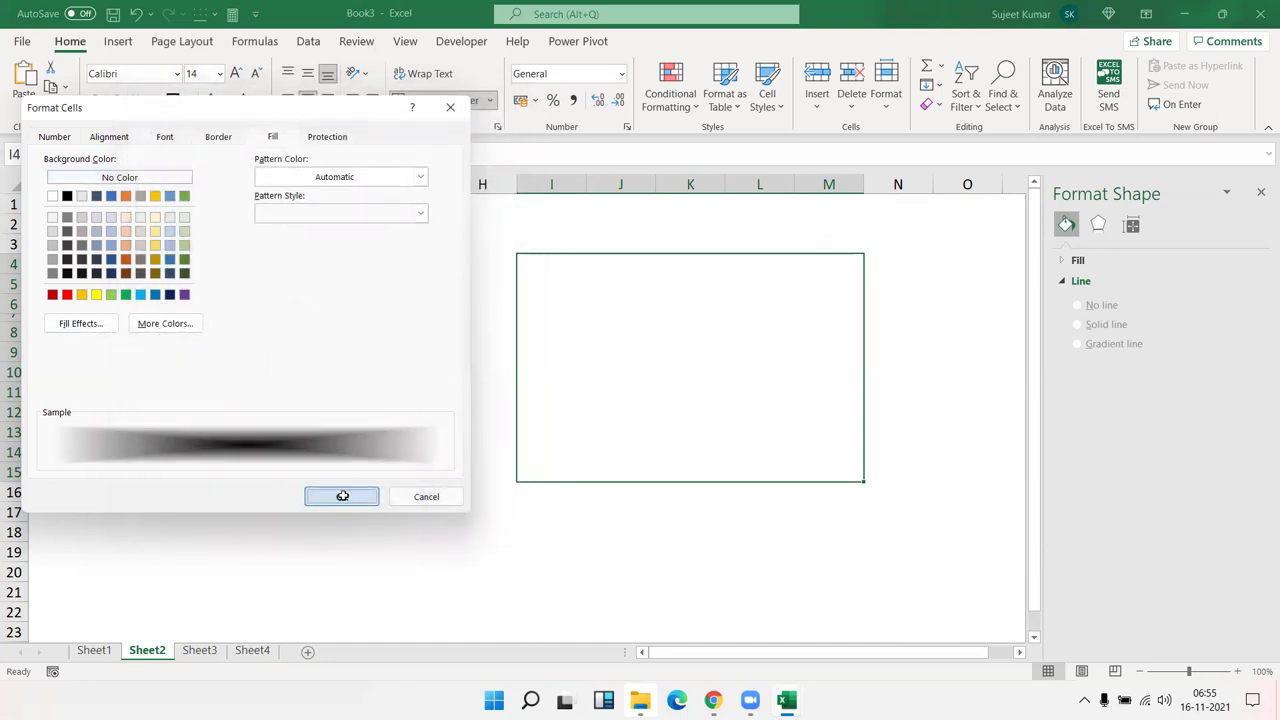
Click on and off the range to inspect the black-to-white centre gradient.
{"action": "left_click", "coordinate": [337, 492]}
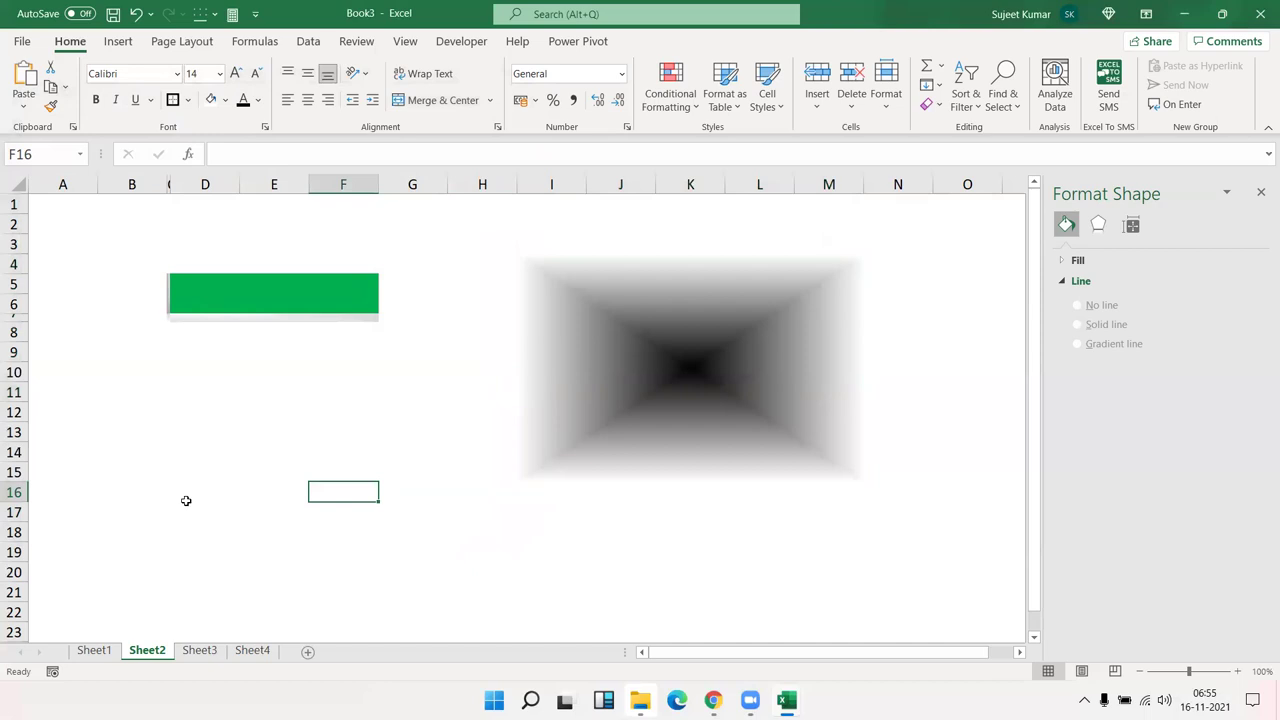
{"action": "left_click", "coordinate": [660, 392]}
{"action": "left_click", "coordinate": [613, 525]}
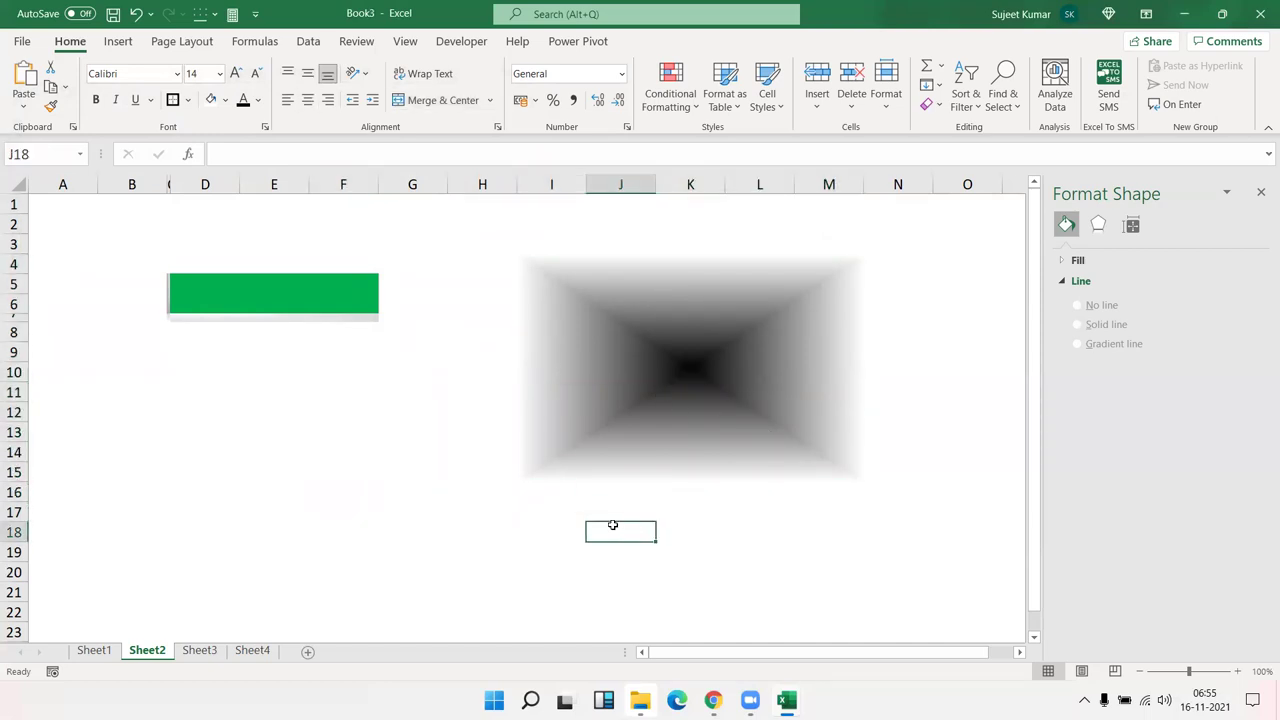
{"action": "left_click", "coordinate": [550, 270]}
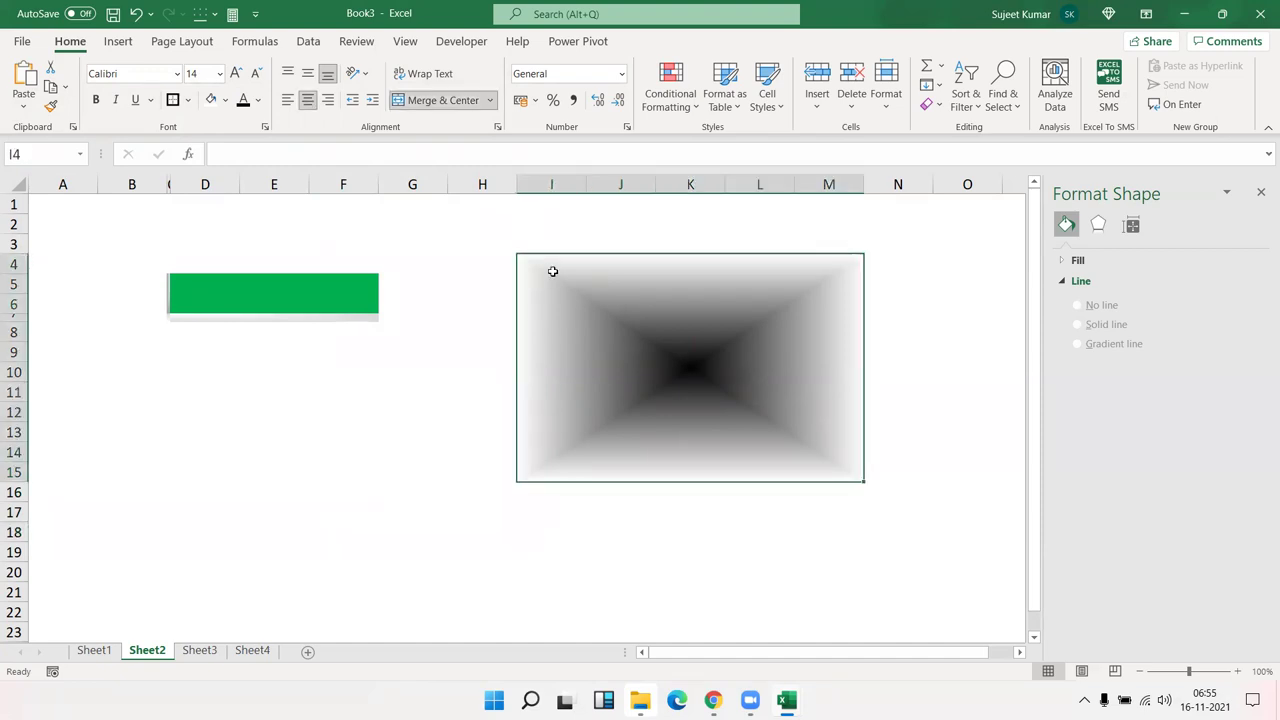
{"action": "left_click", "coordinate": [329, 368]}
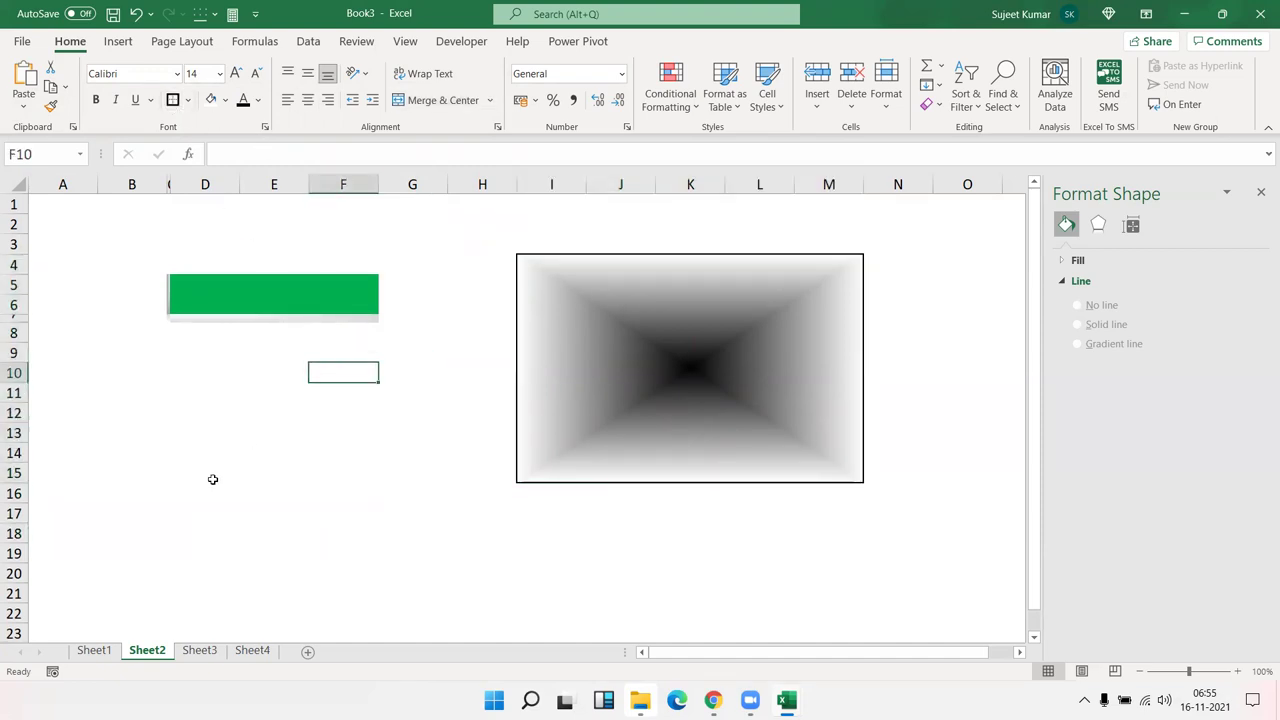
{"action": "left_click", "coordinate": [536, 263]}
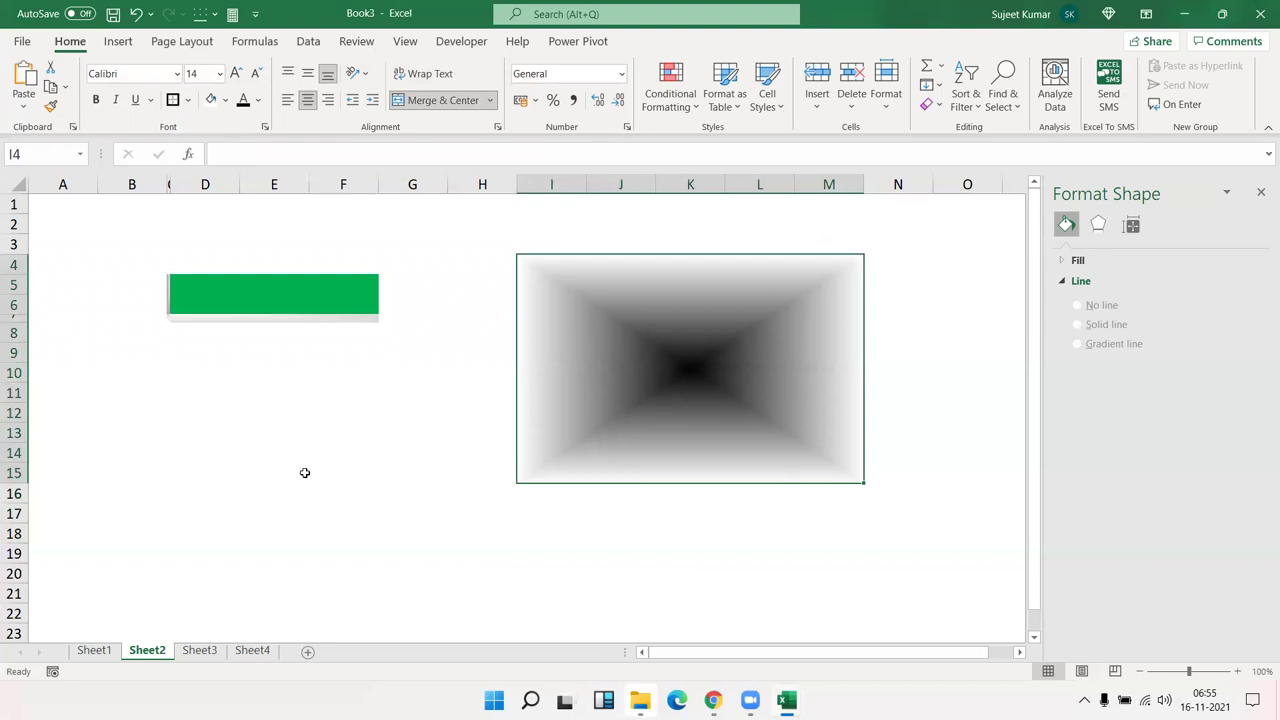
Merge cells D12:F13 into a single box.
{"action": "mouse_move", "coordinate": [198, 402]}
{"action": "left_mouse_down"}
{"action": "mouse_move", "coordinate": [297, 449]}
{"action": "mouse_move", "coordinate": [365, 424]}
{"action": "left_mouse_up"}
{"action": "left_click", "coordinate": [425, 101]}
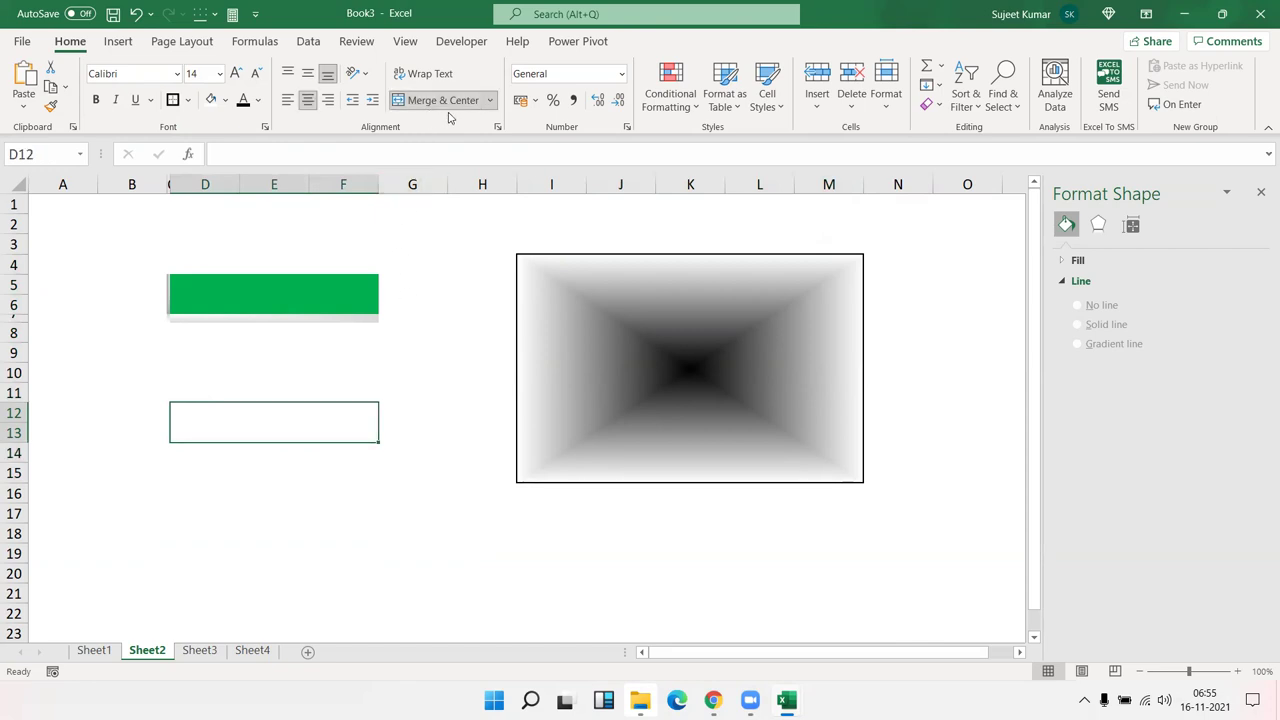
{"action": "left_click", "coordinate": [627, 127]}
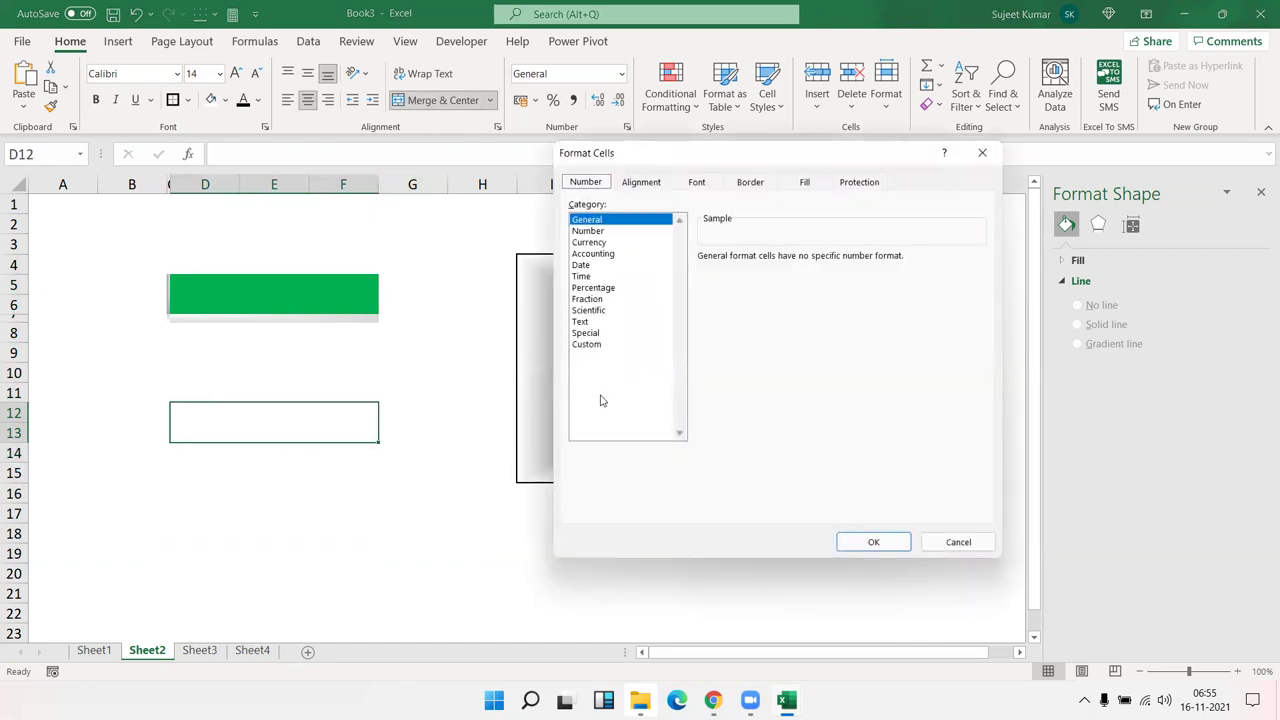
{"action": "left_click", "coordinate": [756, 186]}
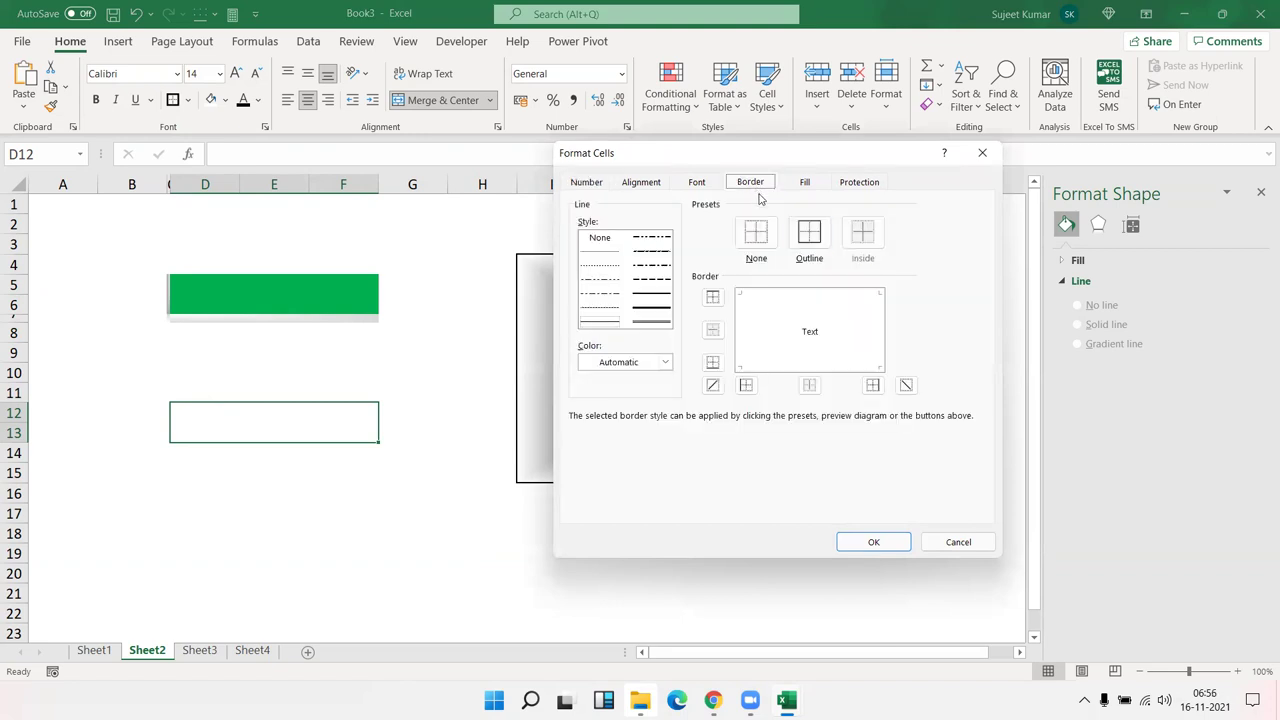
Fill the merged D12 box with a black vertical-stripe pattern.
{"action": "left_click", "coordinate": [804, 183]}
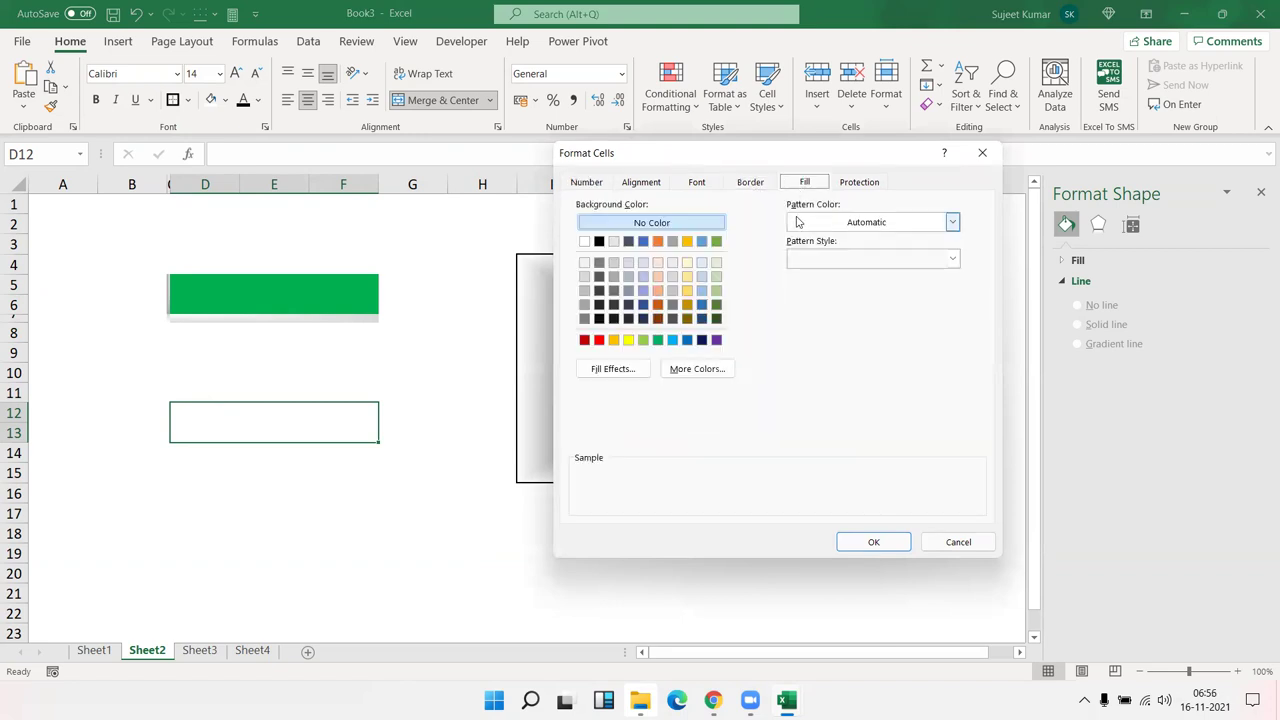
{"action": "left_click", "coordinate": [799, 224]}
{"action": "left_click", "coordinate": [822, 224]}
{"action": "left_click", "coordinate": [822, 222]}
{"action": "left_click", "coordinate": [810, 222]}
{"action": "left_click", "coordinate": [813, 262]}
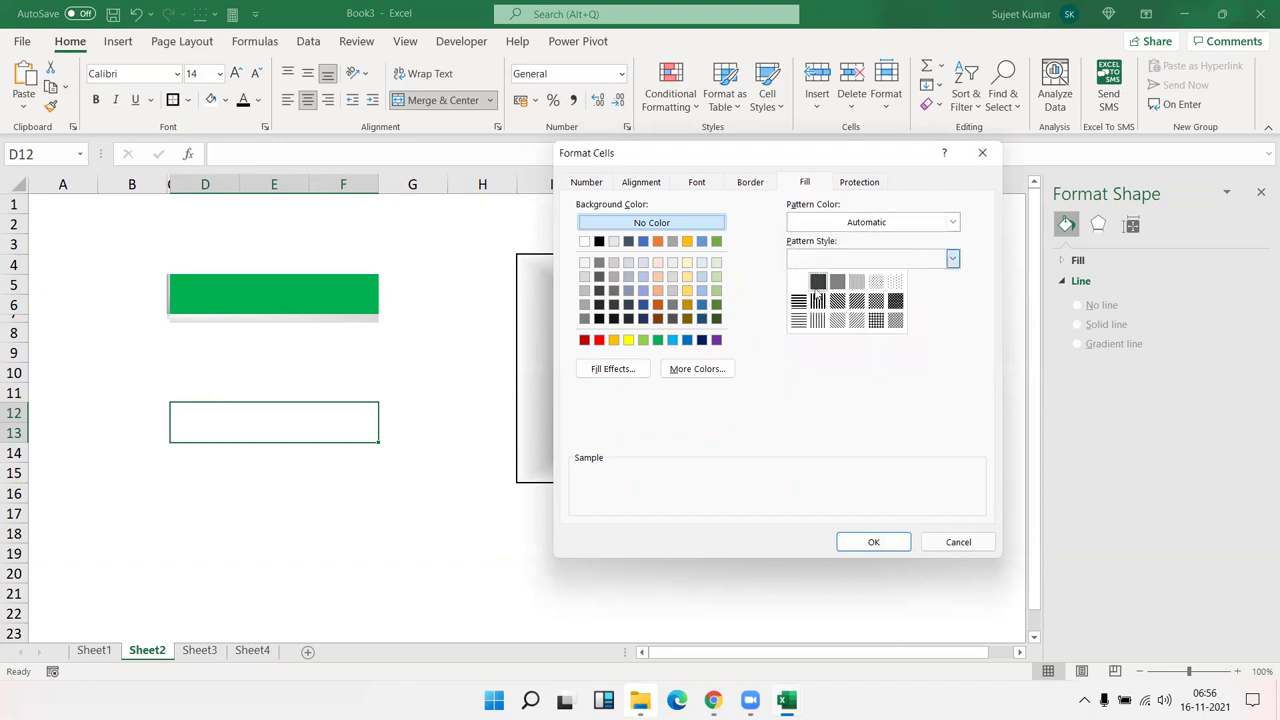
{"action": "left_click", "coordinate": [820, 302]}
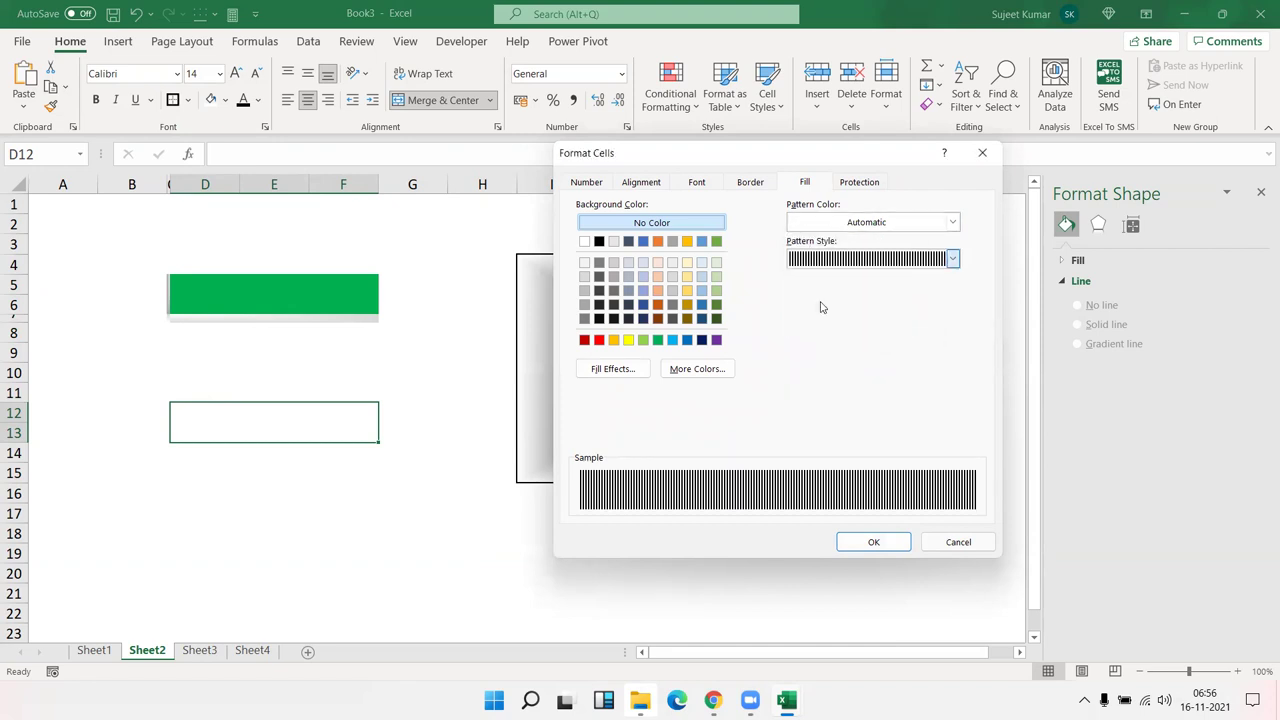
{"action": "left_click", "coordinate": [873, 541]}
{"action": "left_click", "coordinate": [284, 554]}
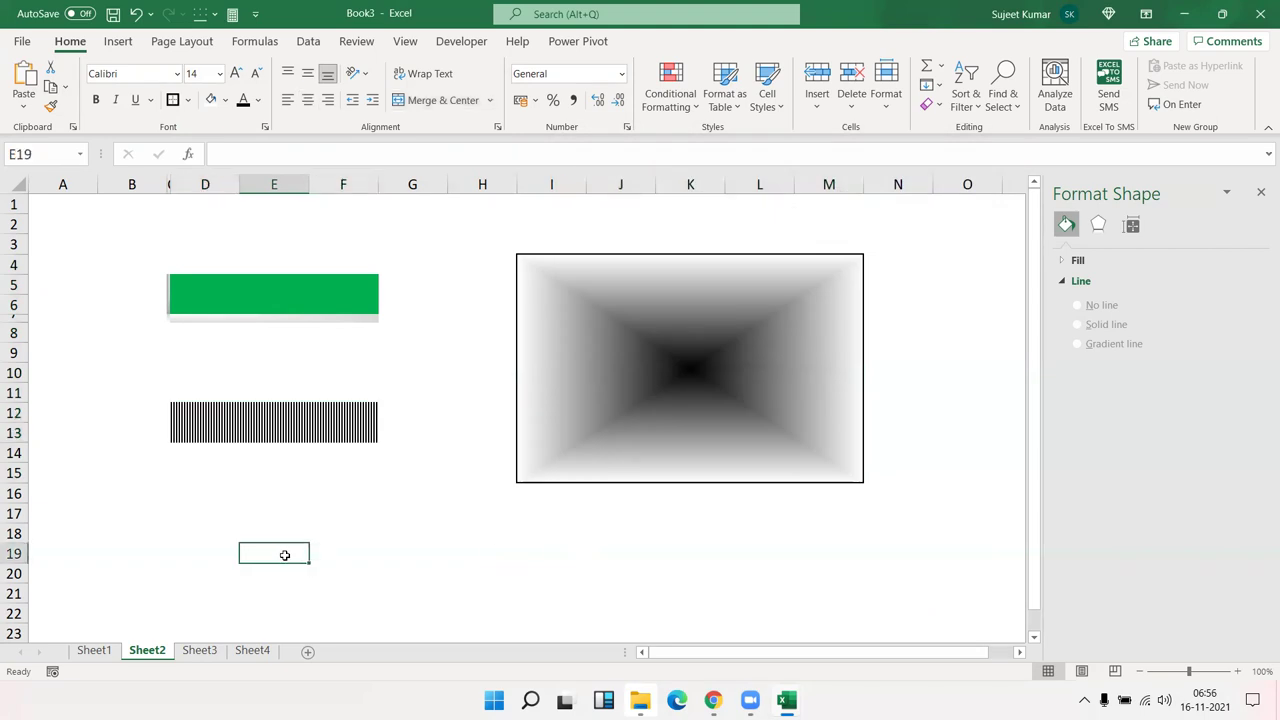
{"action": "left_click", "coordinate": [213, 435]}
Merge cells D15:F19 into one box.
{"action": "left_click_drag", "start_coordinate": [229, 469], "coordinate": [346, 549]}
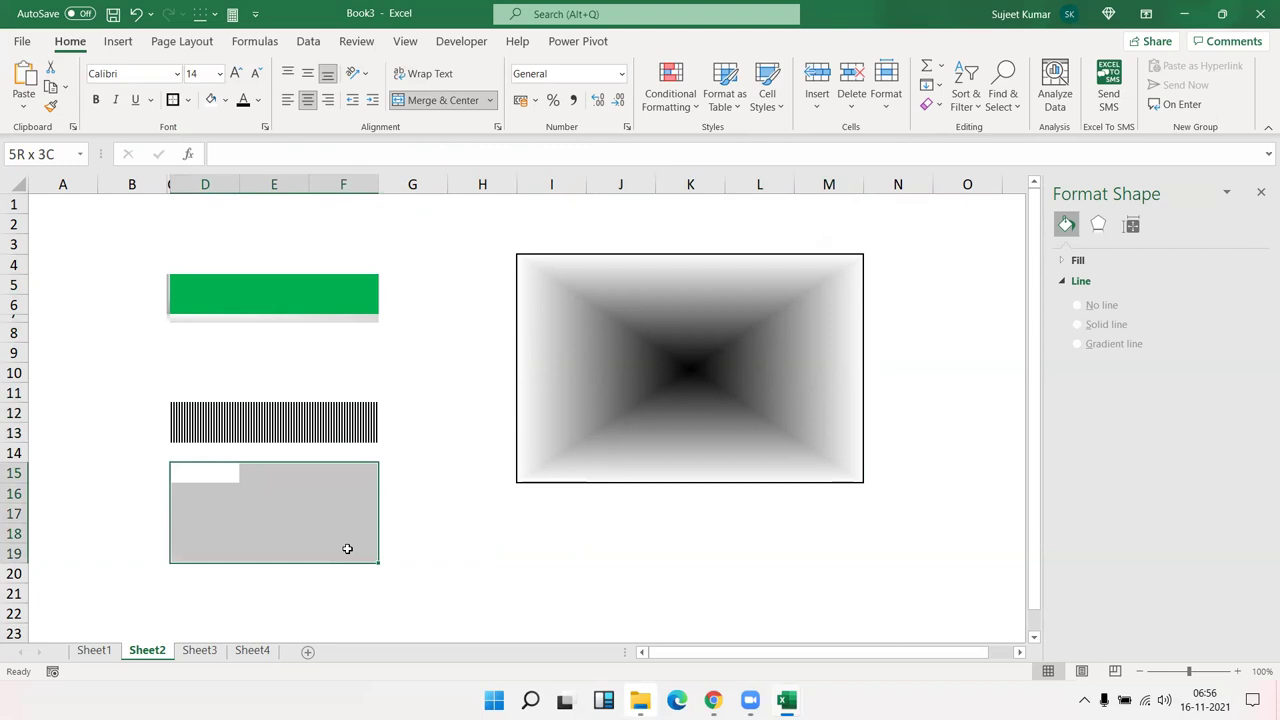
{"action": "left_click", "coordinate": [438, 100]}
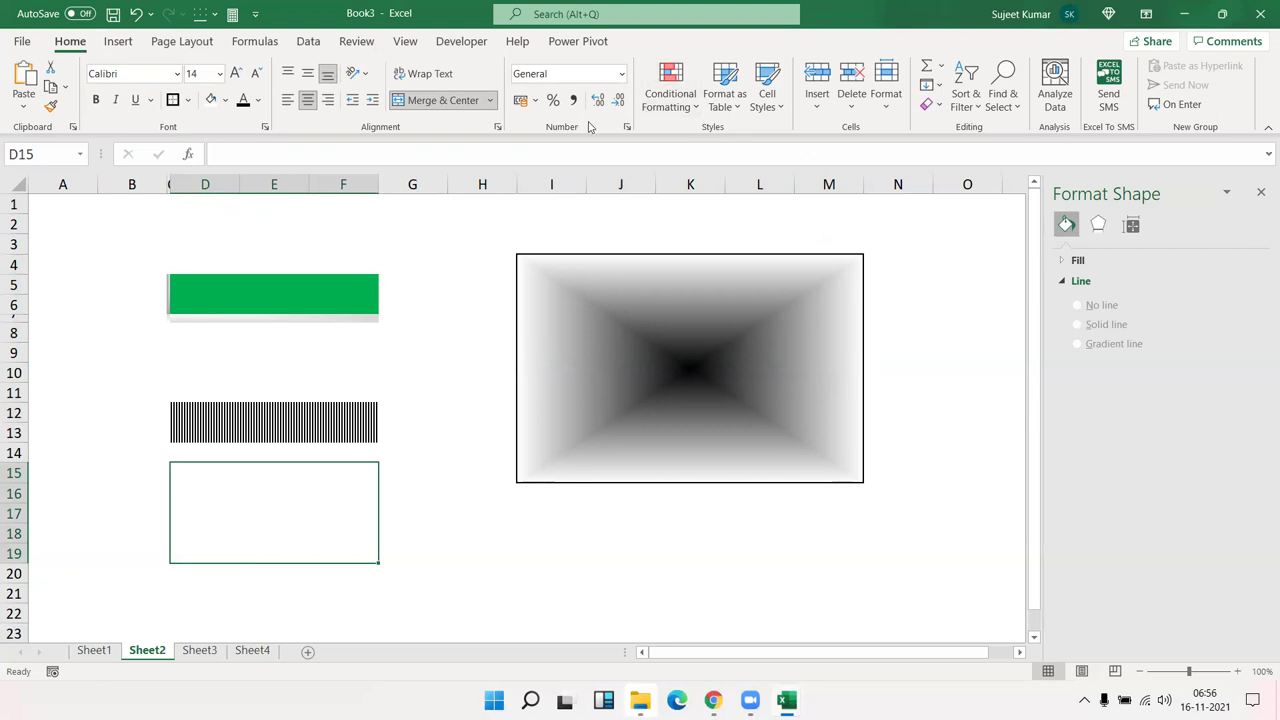
{"action": "left_click", "coordinate": [627, 127]}
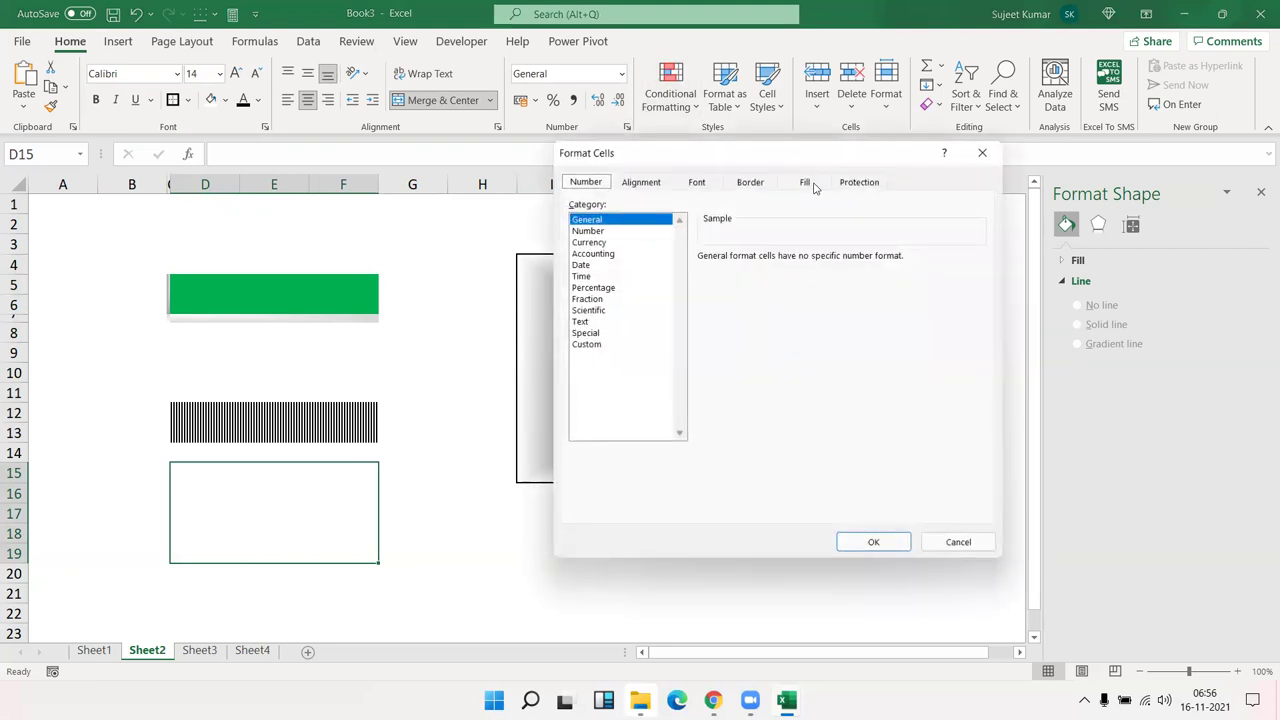
Fill the merged D15:F19 box with a fine grey crosshatch pattern.
{"action": "left_click", "coordinate": [807, 182]}
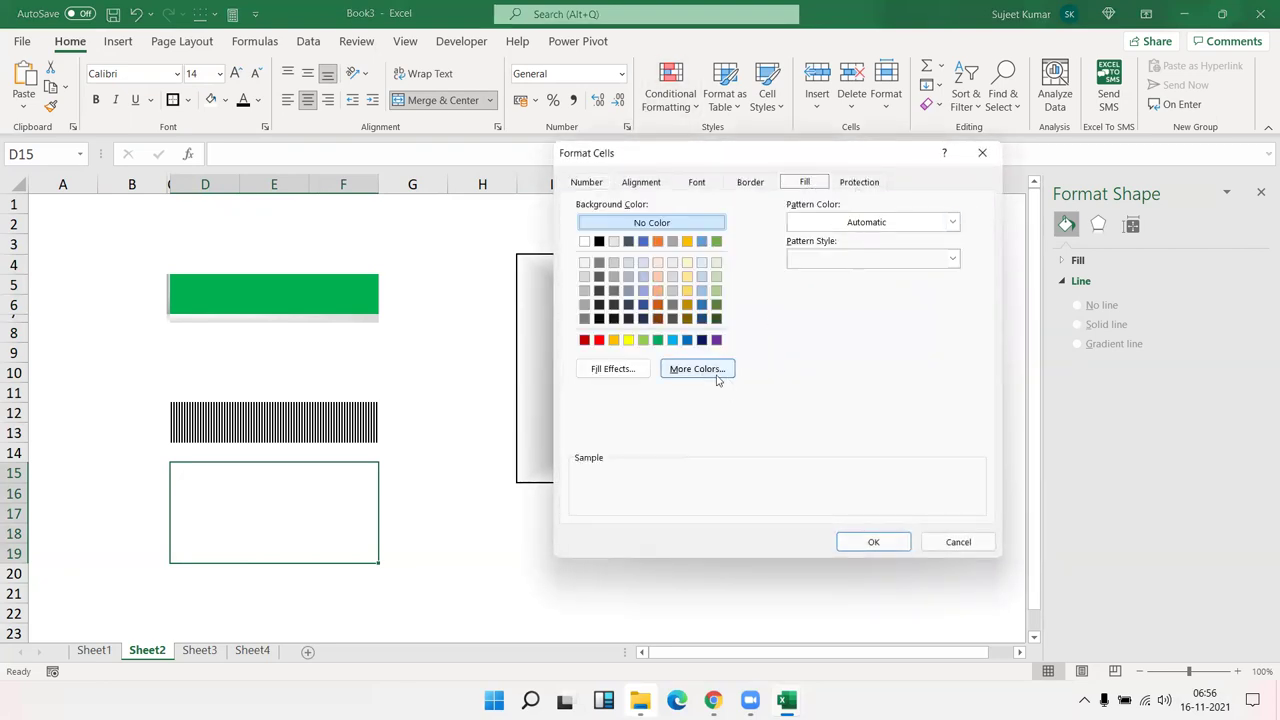
{"action": "left_click", "coordinate": [632, 372]}
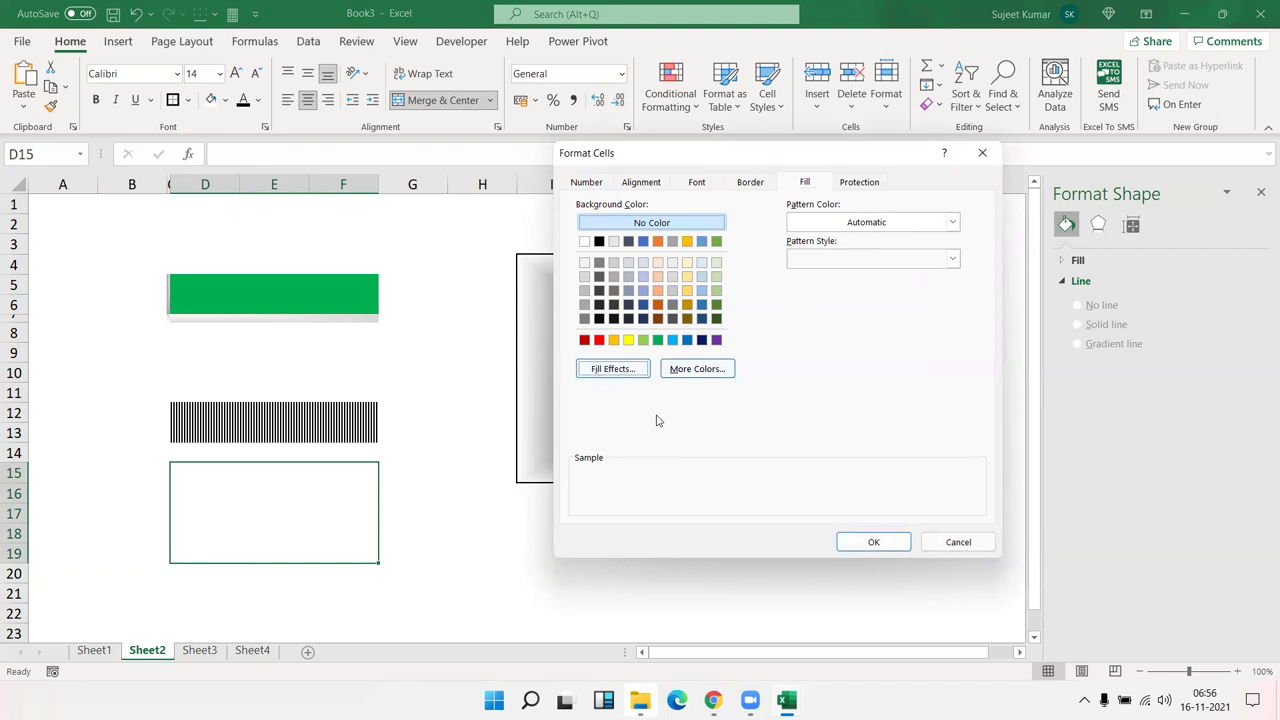
{"action": "left_click", "coordinate": [838, 261]}
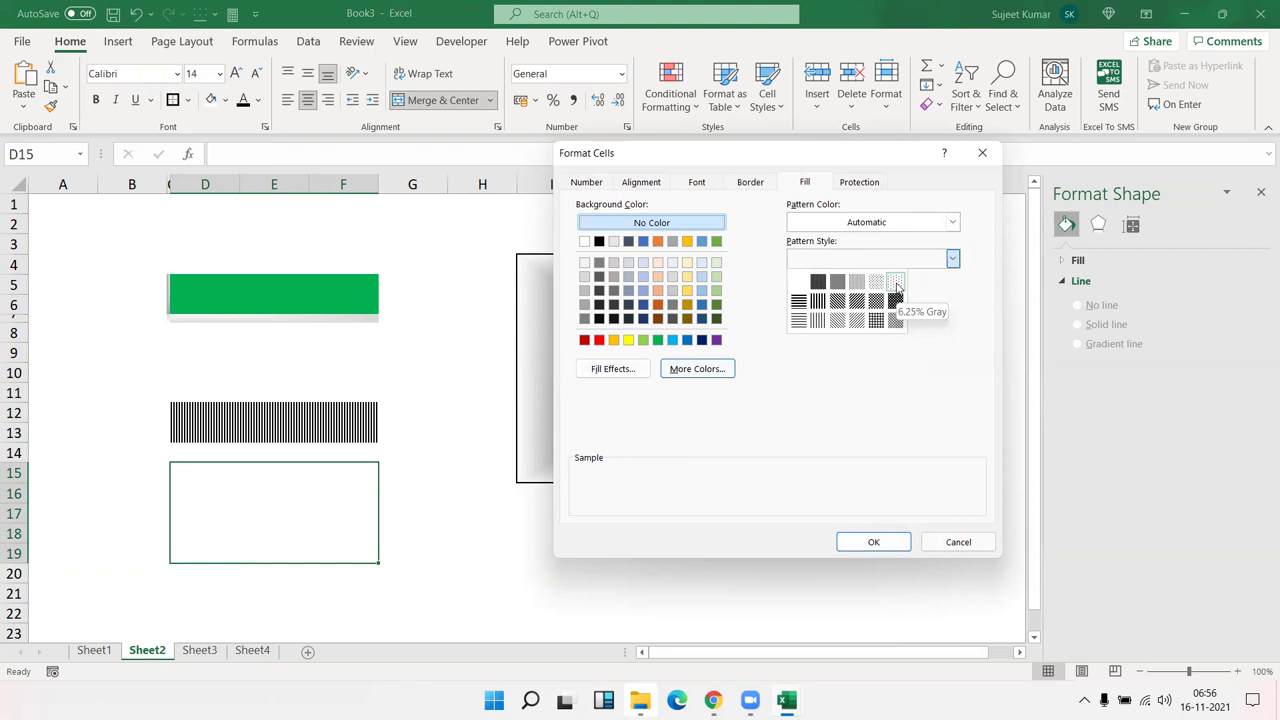
{"action": "left_click", "coordinate": [895, 320]}
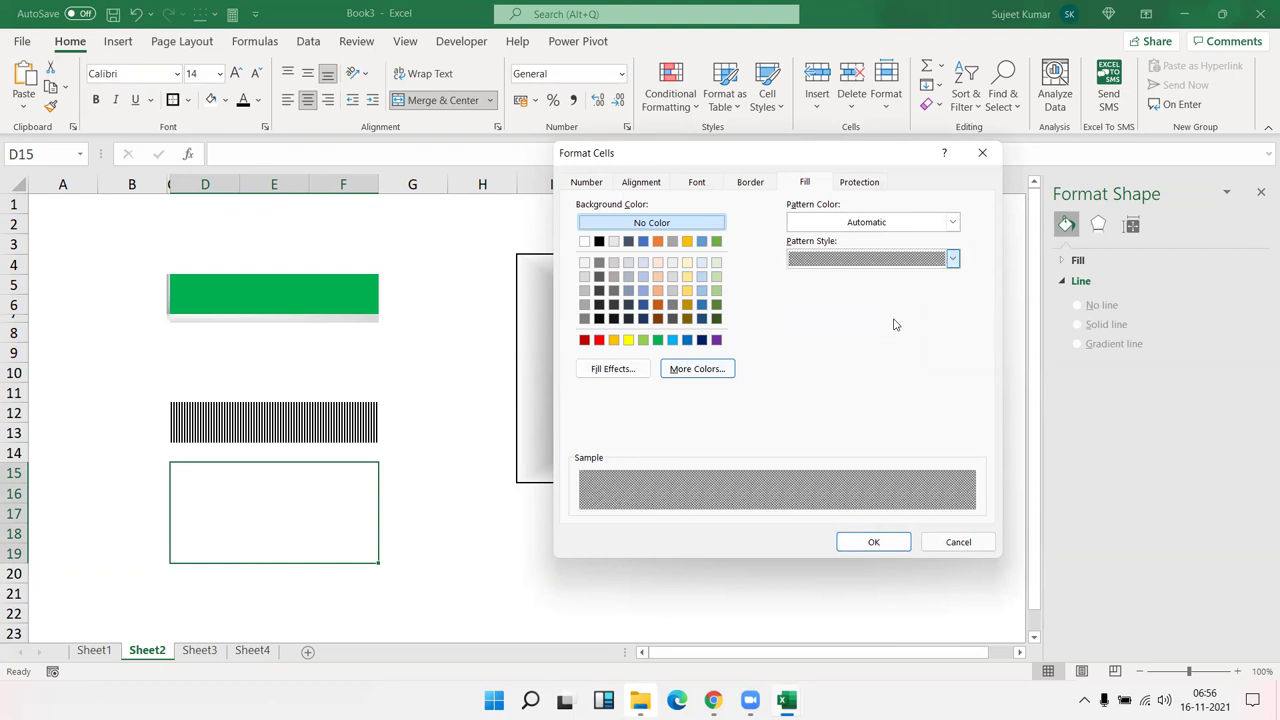
{"action": "left_click", "coordinate": [905, 541]}
{"action": "left_click", "coordinate": [463, 565]}
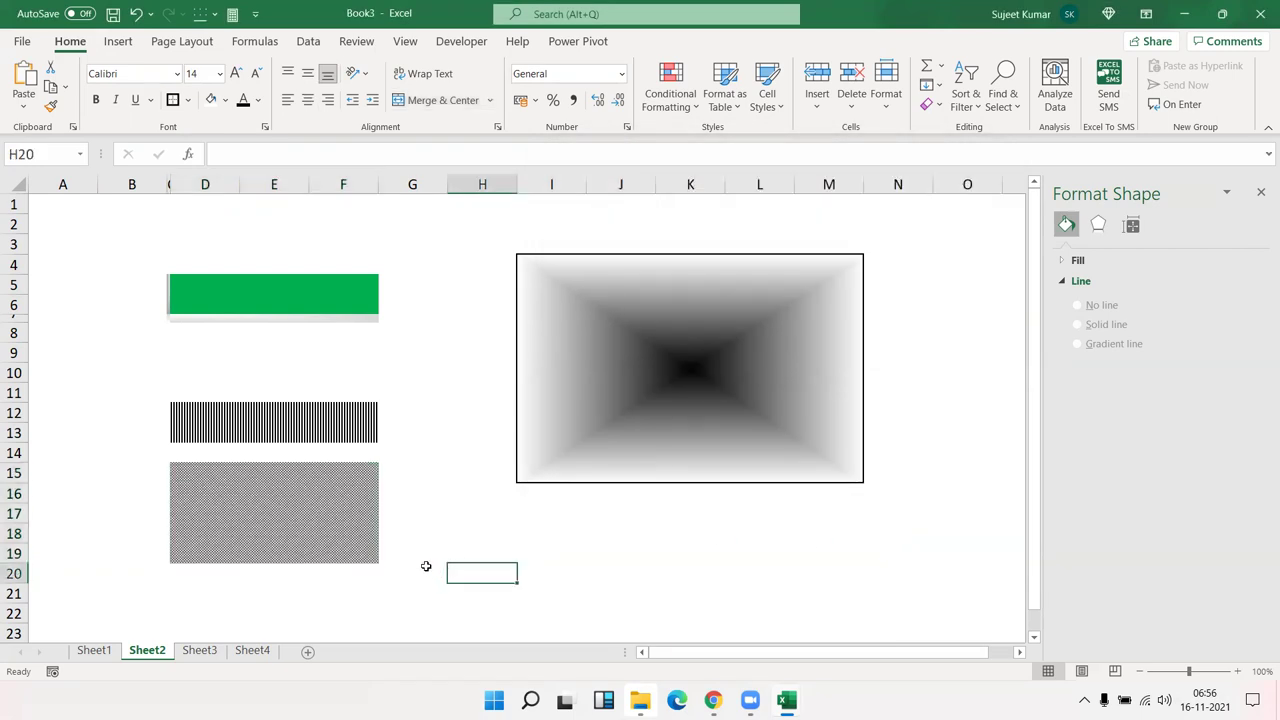
{"action": "left_click", "coordinate": [260, 503]}
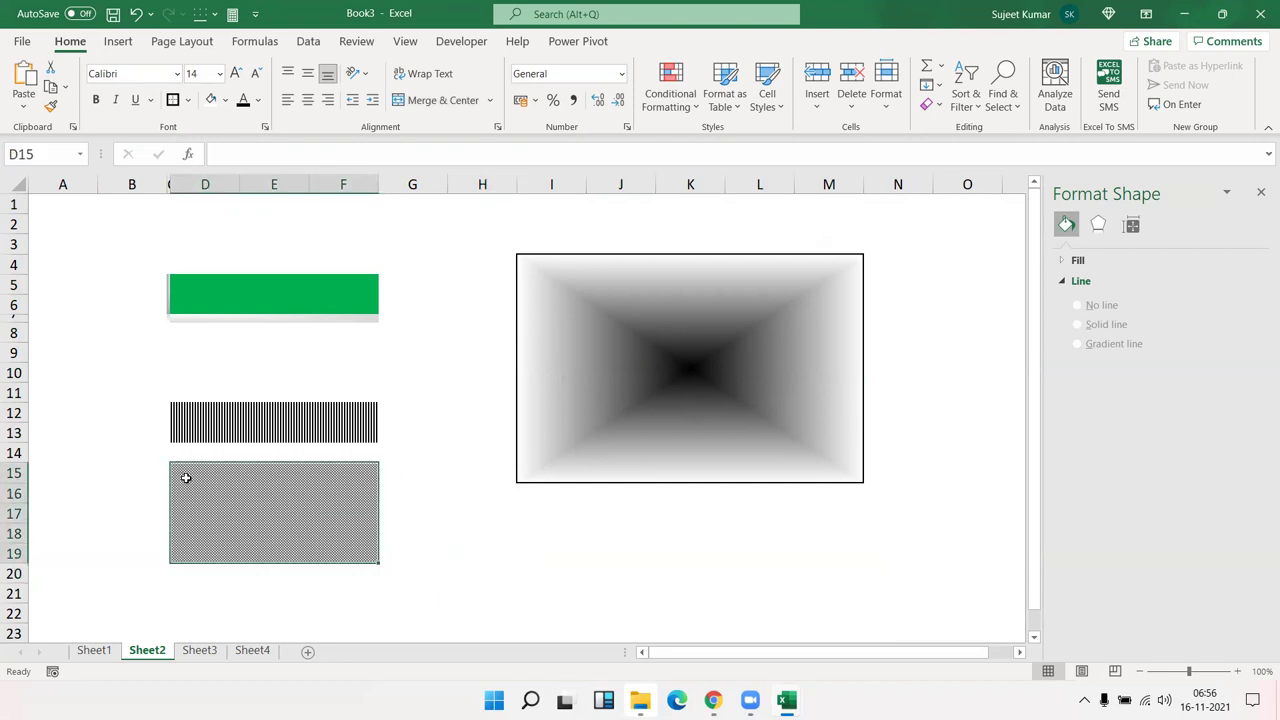
{"action": "left_click", "coordinate": [494, 486]}
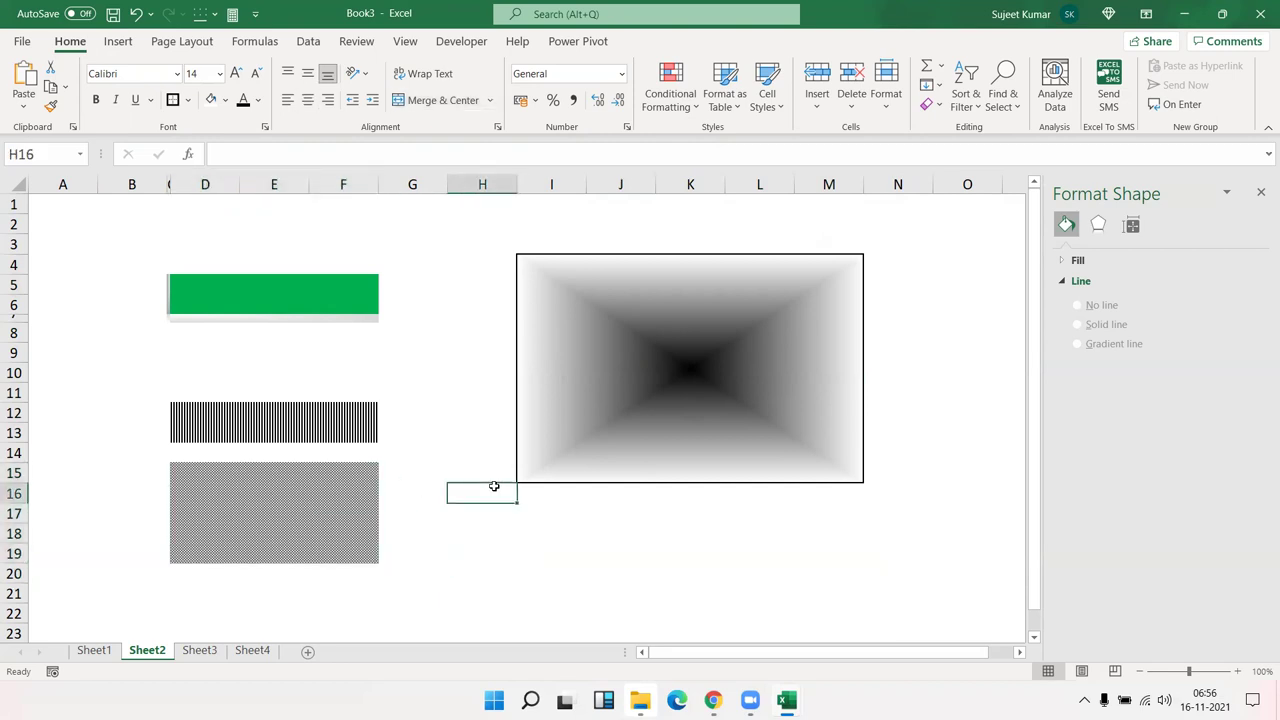
{"action": "left_click", "coordinate": [527, 574]}
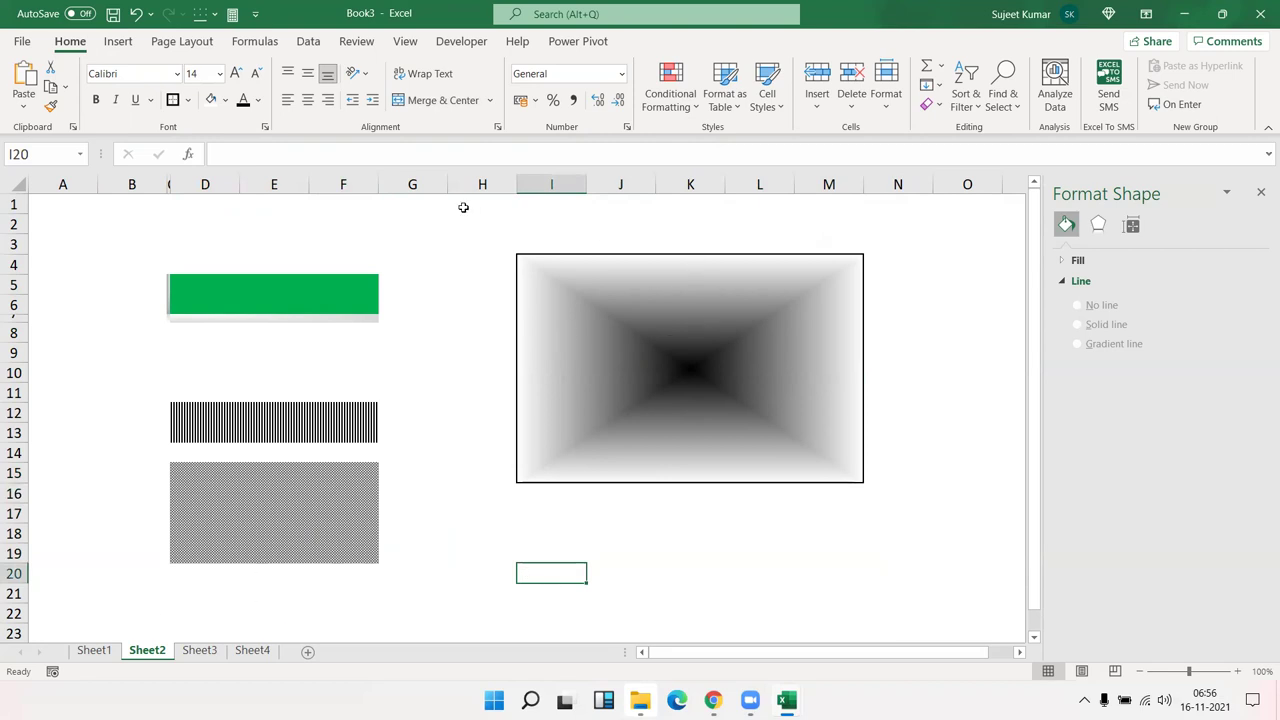
{"action": "left_click", "coordinate": [427, 244]}
{"action": "left_click", "coordinate": [420, 305]}
{"action": "left_click", "coordinate": [405, 392]}
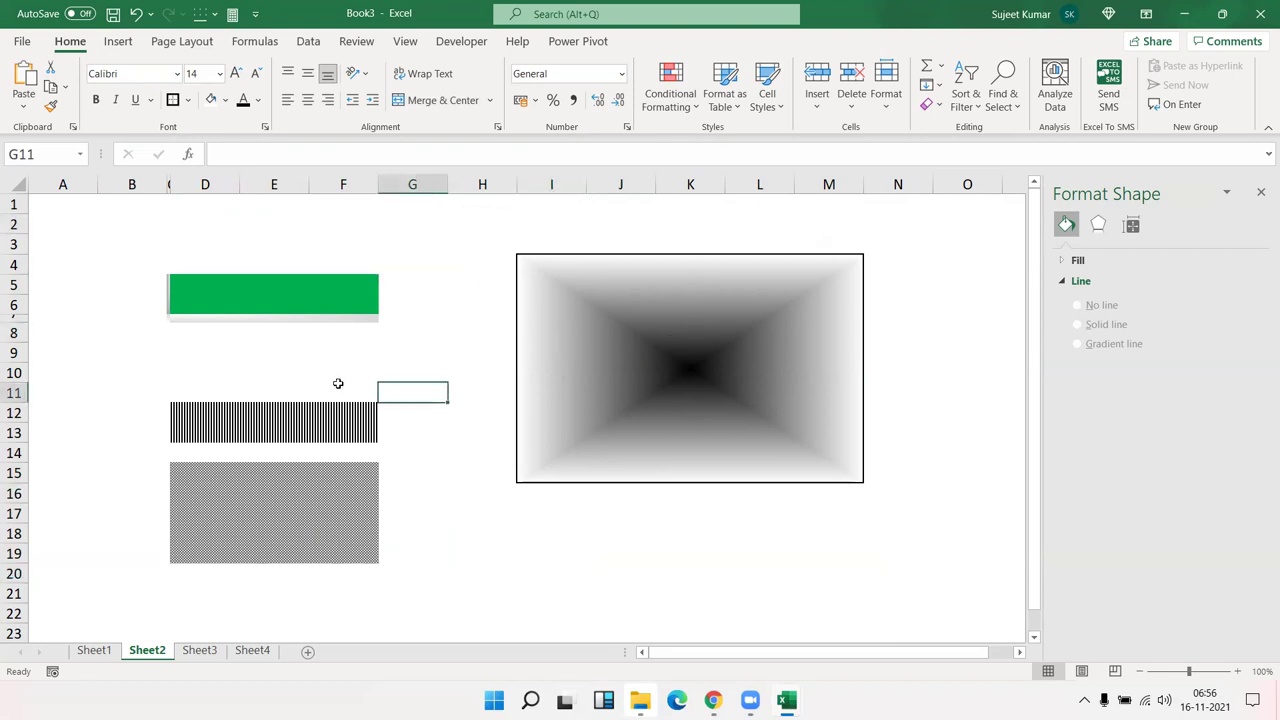
{"action": "left_click", "coordinate": [340, 390]}
{"action": "left_click", "coordinate": [183, 353]}
{"action": "double_click", "coordinate": [183, 353]}
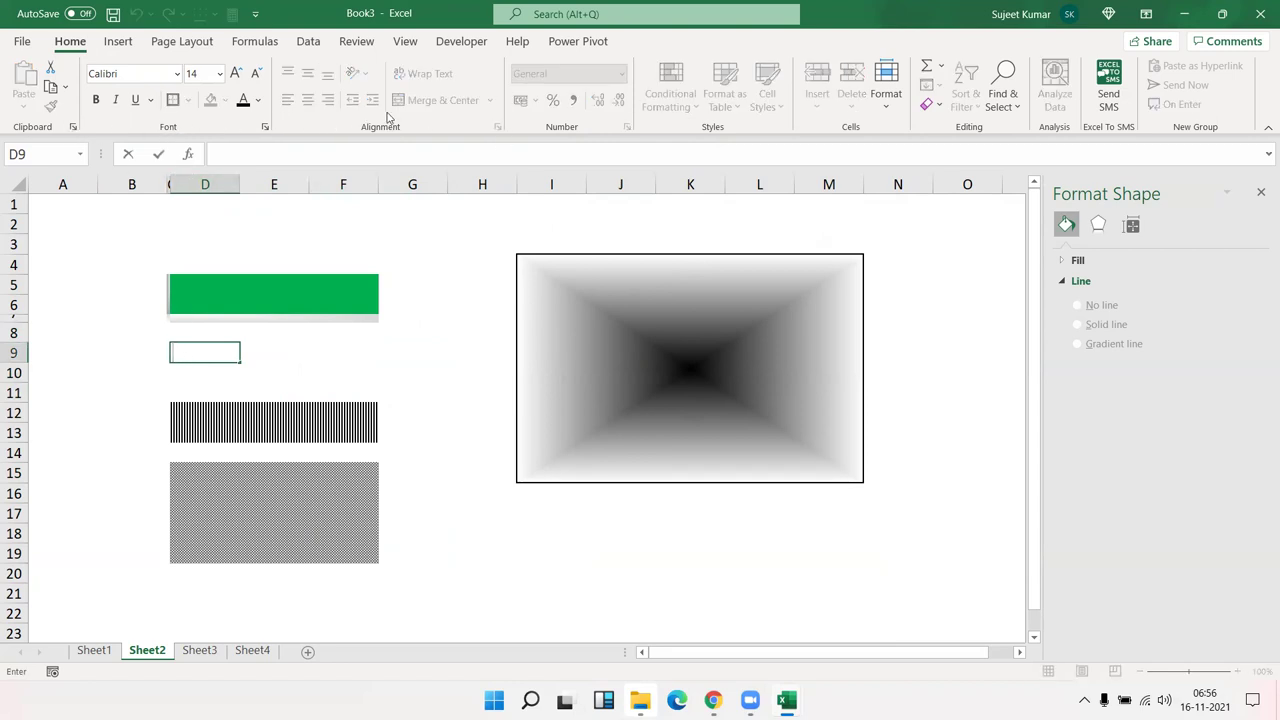
{"action": "left_click", "coordinate": [443, 353]}
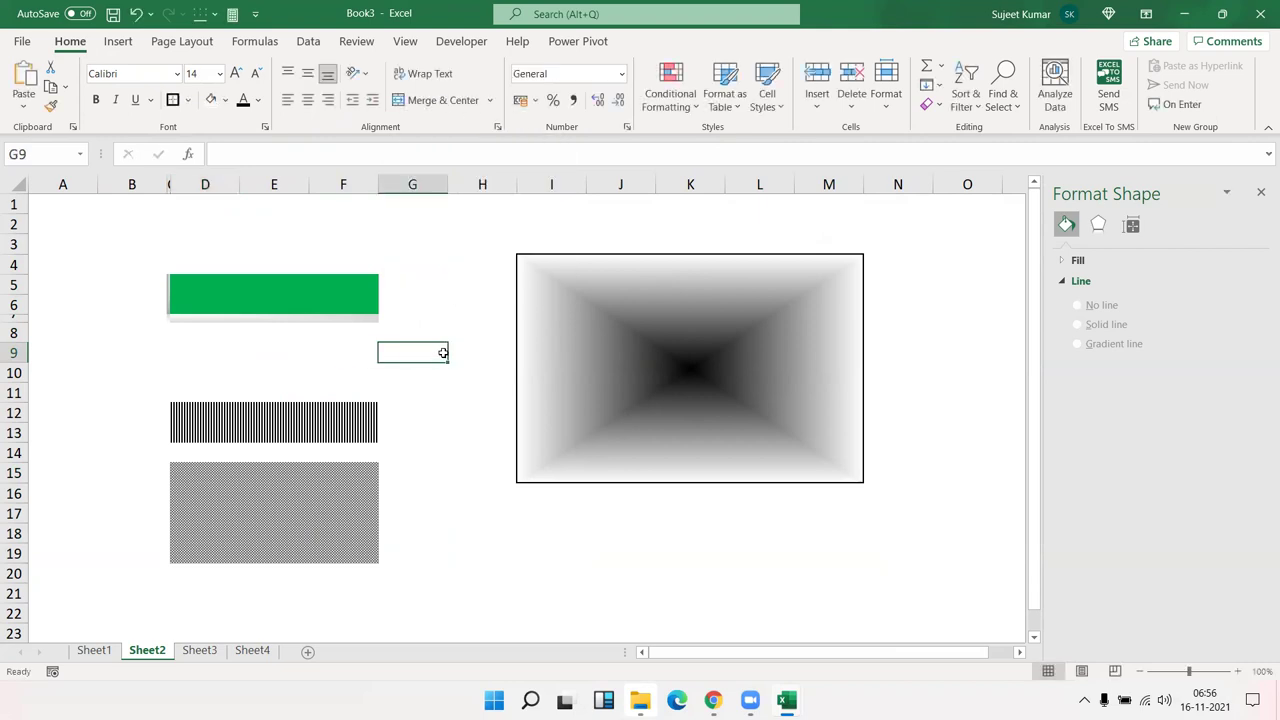
{"action": "left_click", "coordinate": [627, 127]}
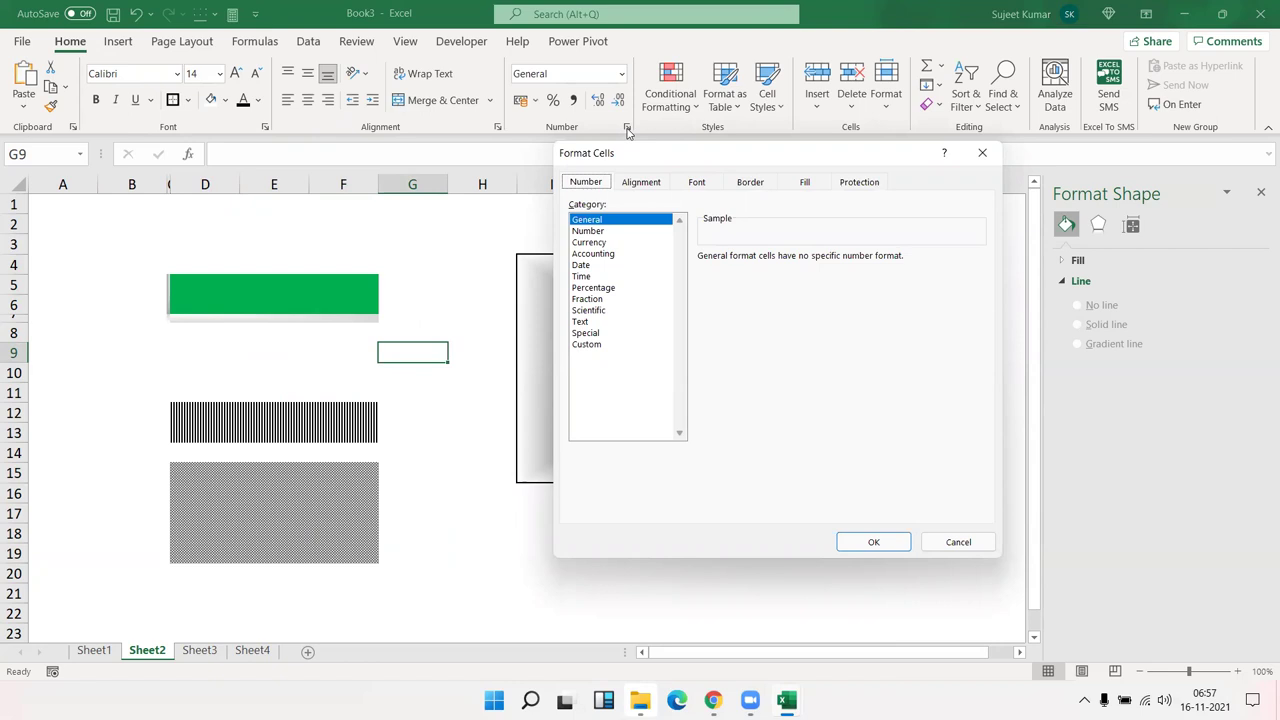
{"action": "left_click", "coordinate": [588, 231]}
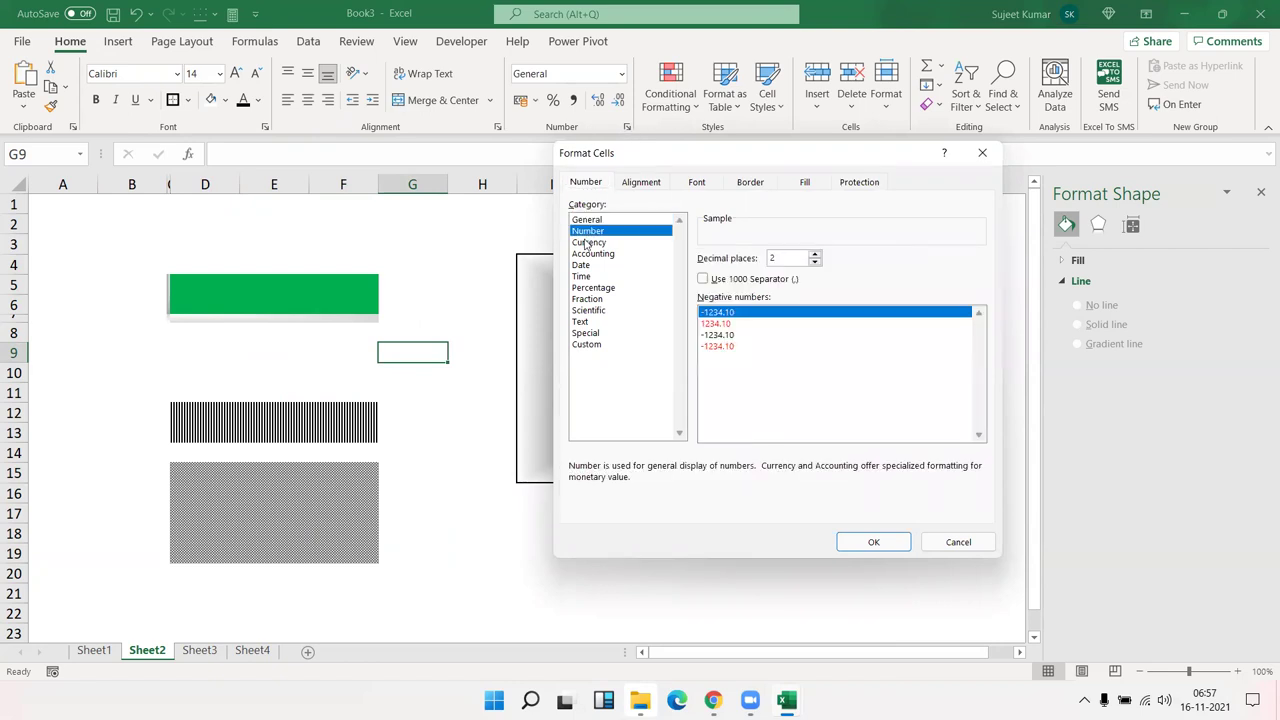
{"action": "left_click", "coordinate": [585, 253]}
{"action": "left_click", "coordinate": [589, 242]}
{"action": "left_click", "coordinate": [582, 264]}
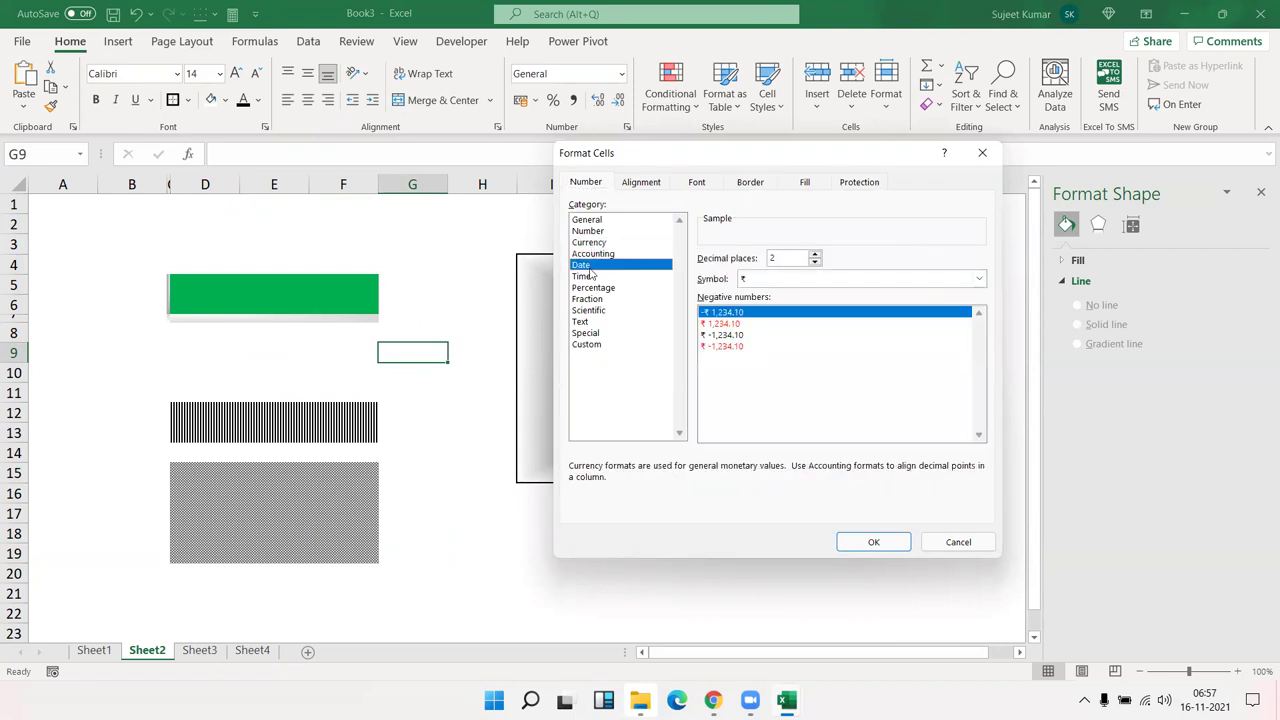
{"action": "left_click", "coordinate": [582, 276]}
{"action": "left_click", "coordinate": [594, 288]}
{"action": "left_click", "coordinate": [594, 322]}
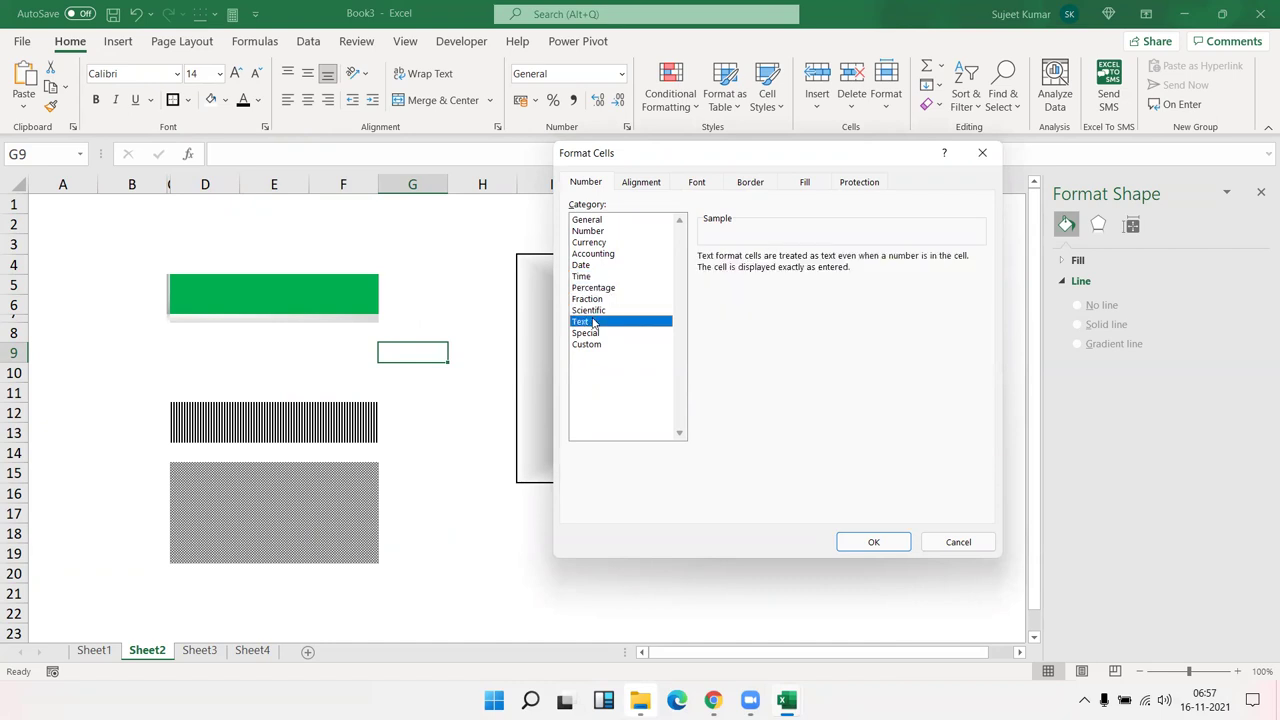
{"action": "left_click", "coordinate": [594, 333]}
{"action": "left_click", "coordinate": [600, 345]}
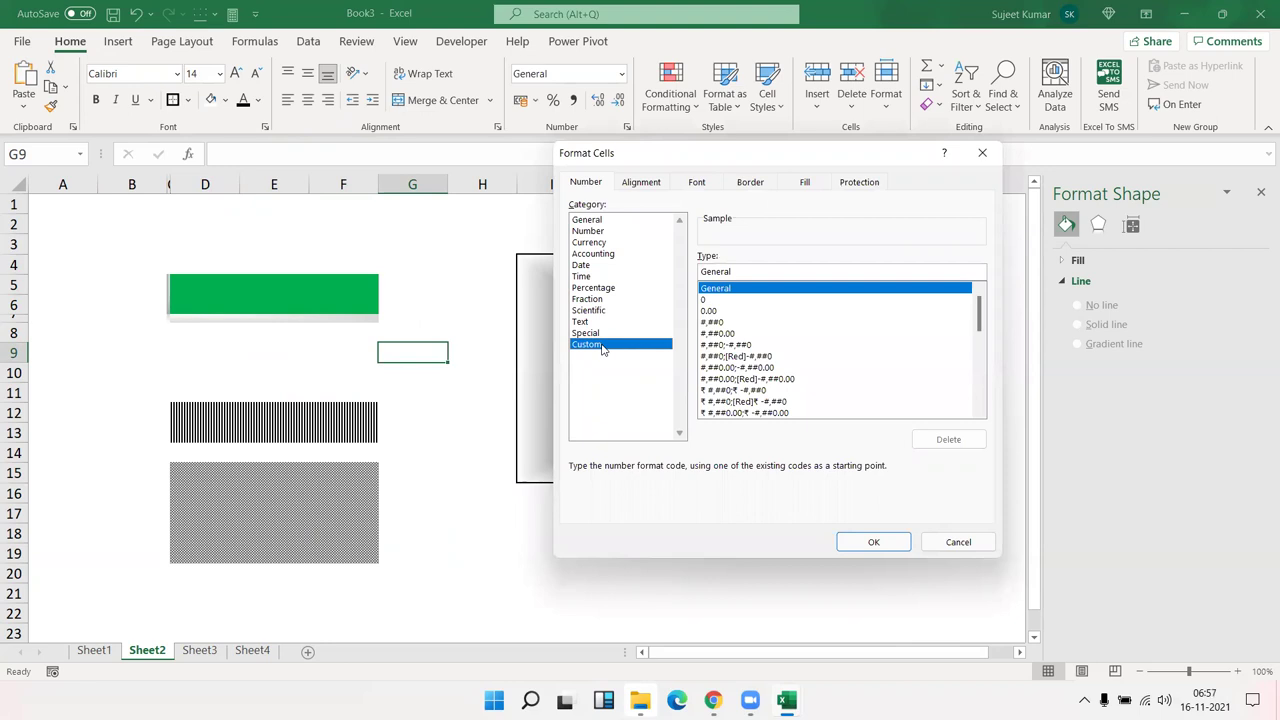
{"action": "left_click", "coordinate": [982, 152]}
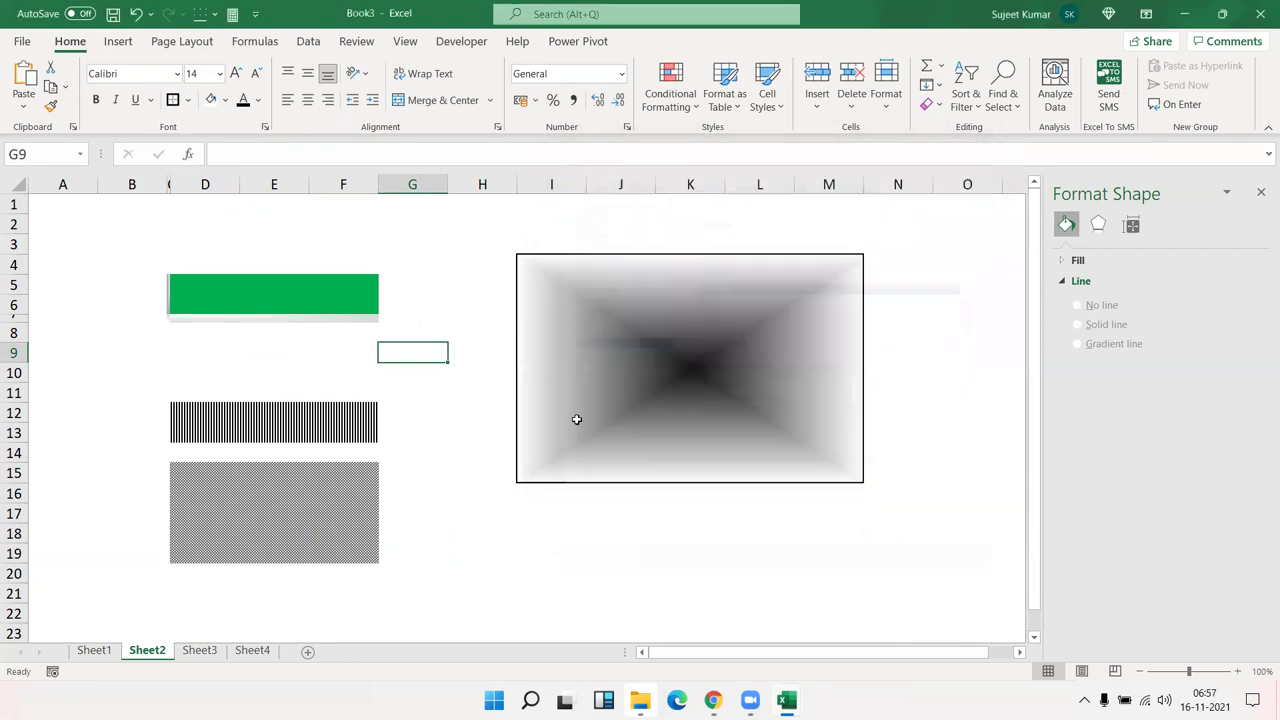
On Sheet3, enter 25 in the Password box F7.
{"action": "left_click", "coordinate": [199, 651]}
{"action": "left_click", "coordinate": [298, 352]}
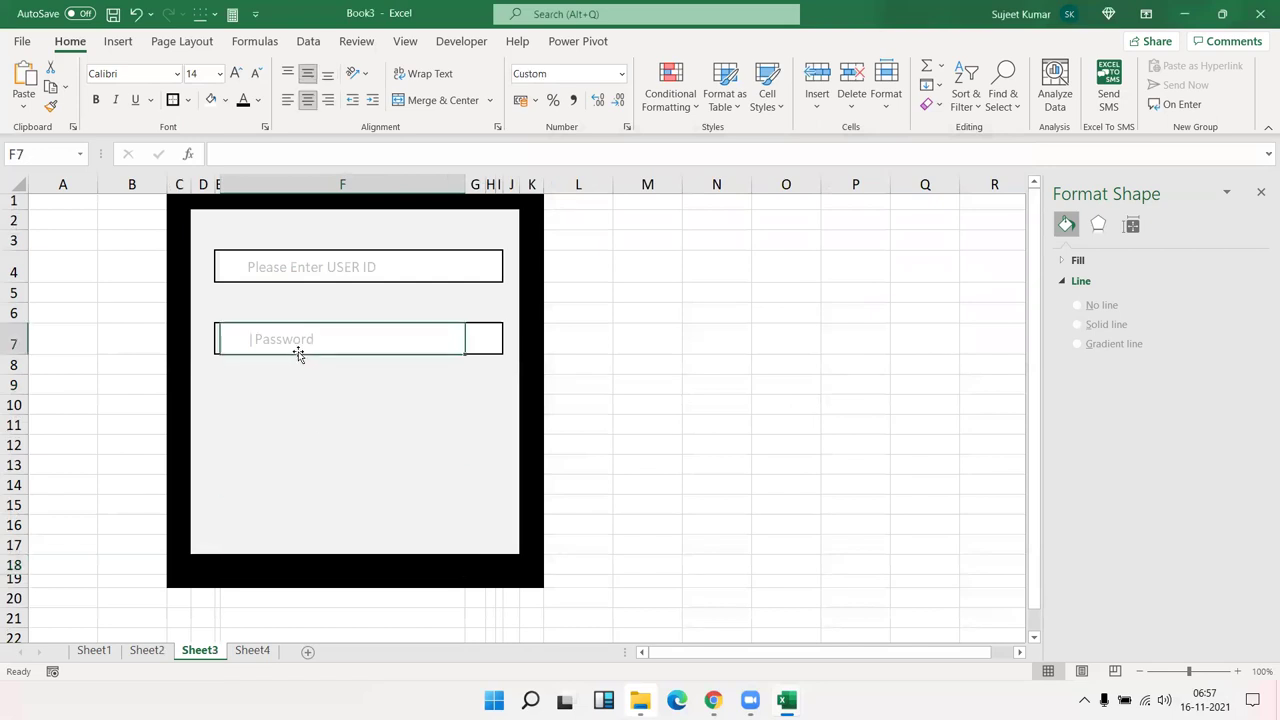
{"action": "type", "text": "25"}
{"action": "key", "text": "Return"}
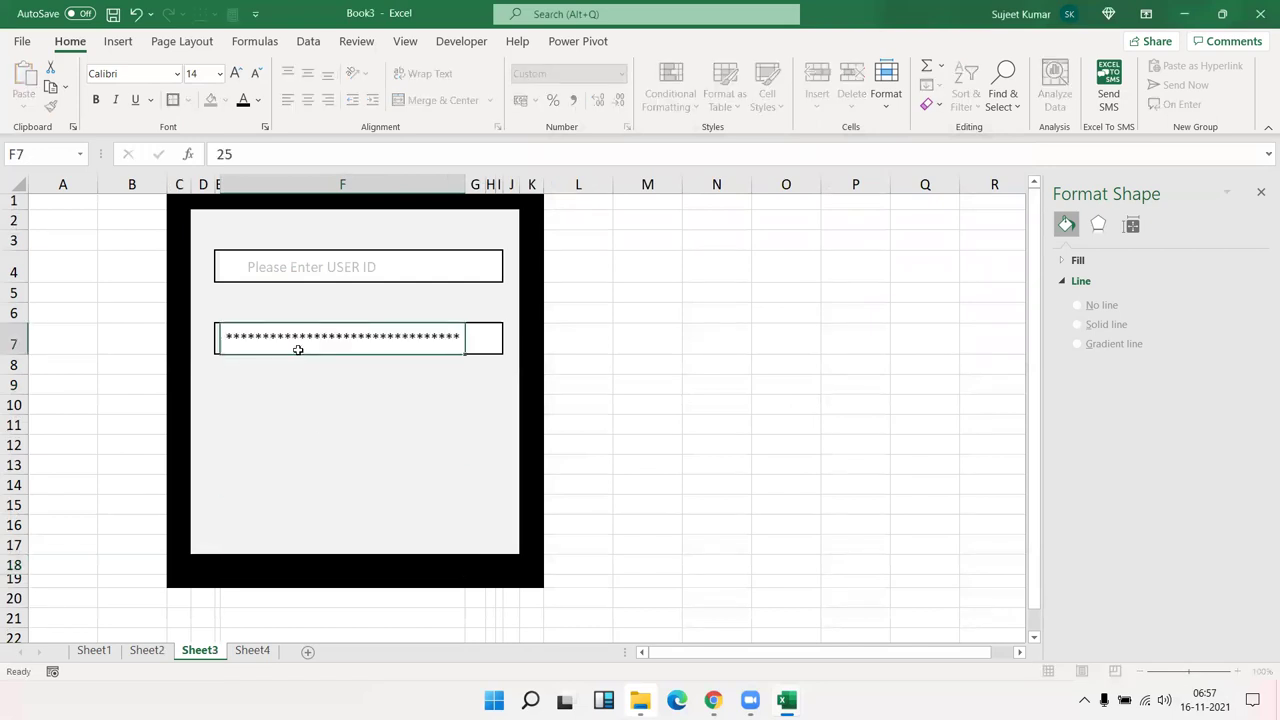
Inspect F7's custom number format in Format Cells and close it unchanged.
{"action": "left_click", "coordinate": [310, 346]}
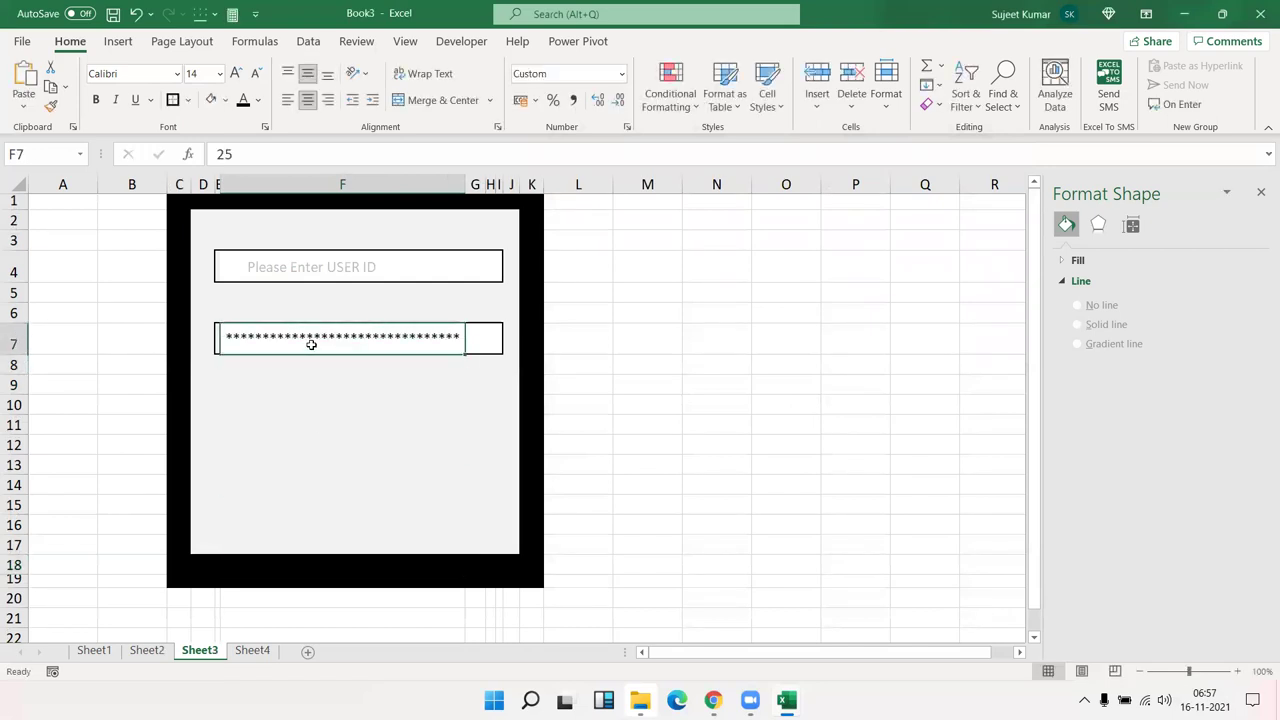
{"action": "left_click", "coordinate": [627, 126]}
{"action": "scroll", "coordinate": [778, 385], "scroll_direction": "up", "scroll_amount": 5}
{"action": "scroll", "coordinate": [778, 385], "scroll_direction": "up", "scroll_amount": 3}
{"action": "scroll", "coordinate": [778, 385], "scroll_direction": "up", "scroll_amount": 1}
{"action": "scroll", "coordinate": [777, 378], "scroll_direction": "down", "scroll_amount": 4}
{"action": "scroll", "coordinate": [777, 378], "scroll_direction": "down", "scroll_amount": 8}
{"action": "scroll", "coordinate": [781, 378], "scroll_direction": "up", "scroll_amount": 12}
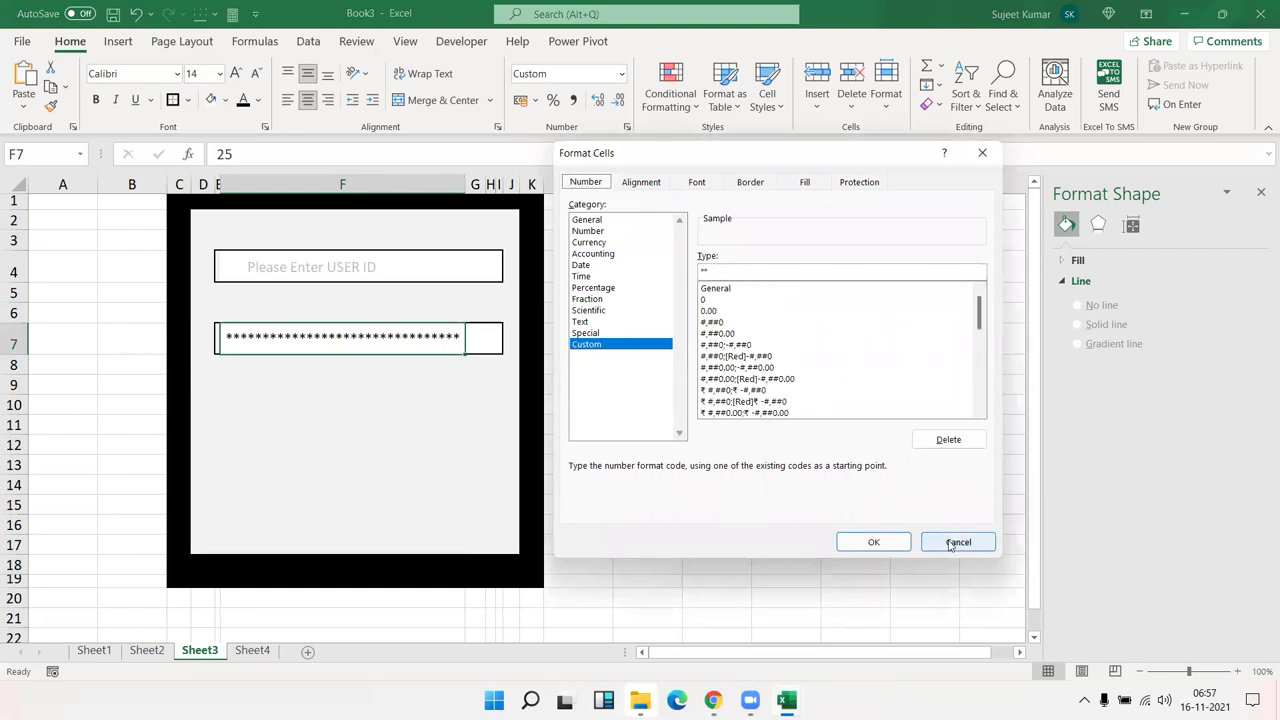
{"action": "left_click", "coordinate": [951, 545]}
{"action": "left_click", "coordinate": [712, 480]}
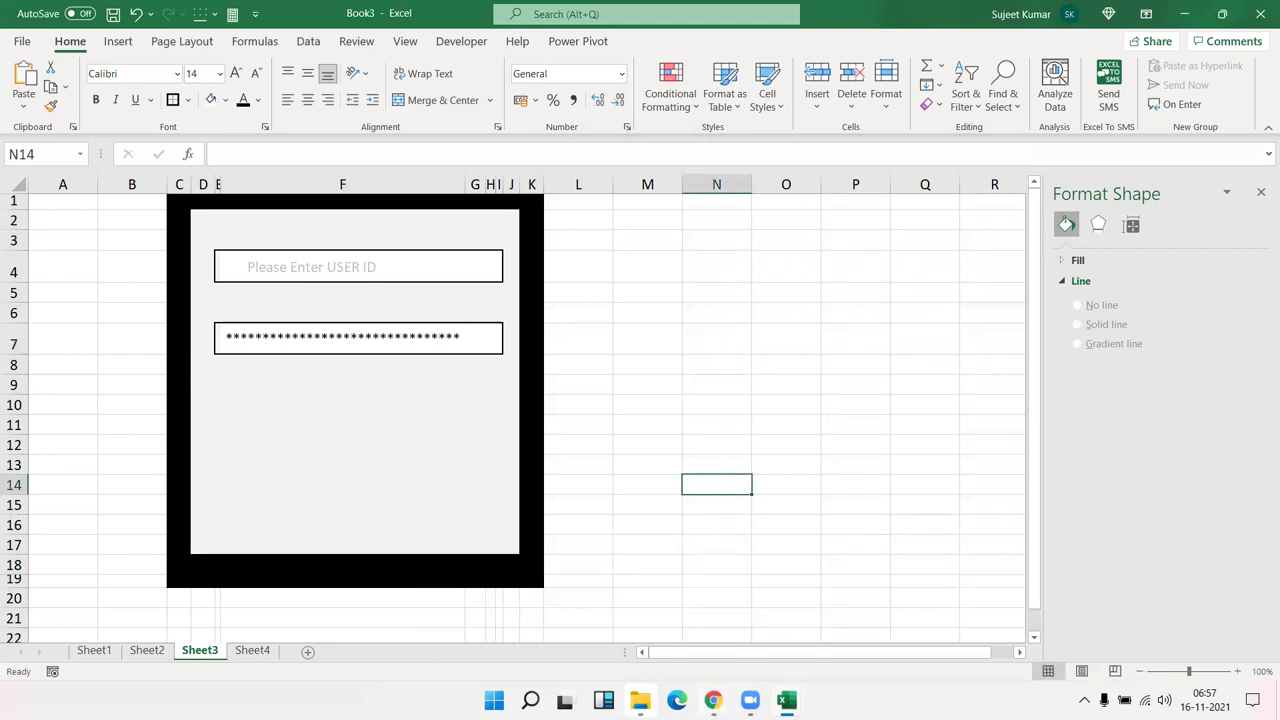
{"action": "mouse_move", "coordinate": [712, 700]}
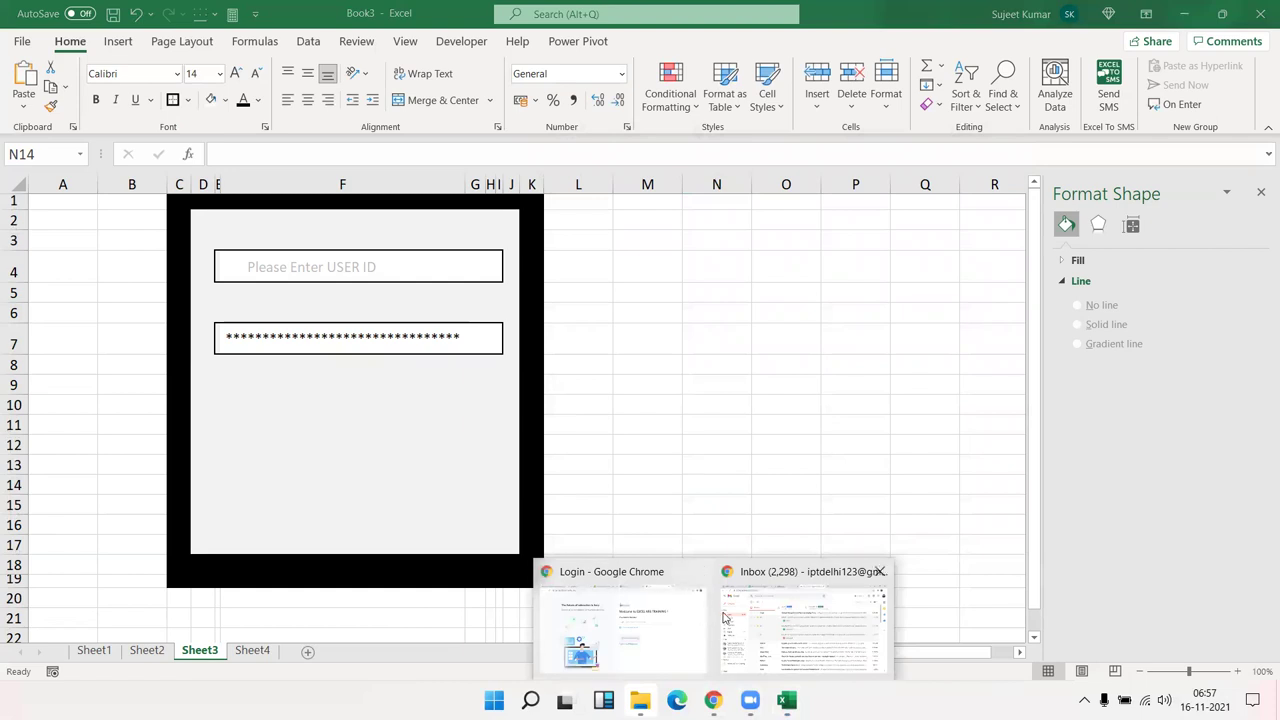
In Gmail, search 'pan' and preview the MY PAN.xlsx attachment from PAN CARD FORMATE.
{"action": "left_click", "coordinate": [800, 620]}
{"action": "left_click", "coordinate": [297, 87]}
{"action": "type", "text": "pa"}
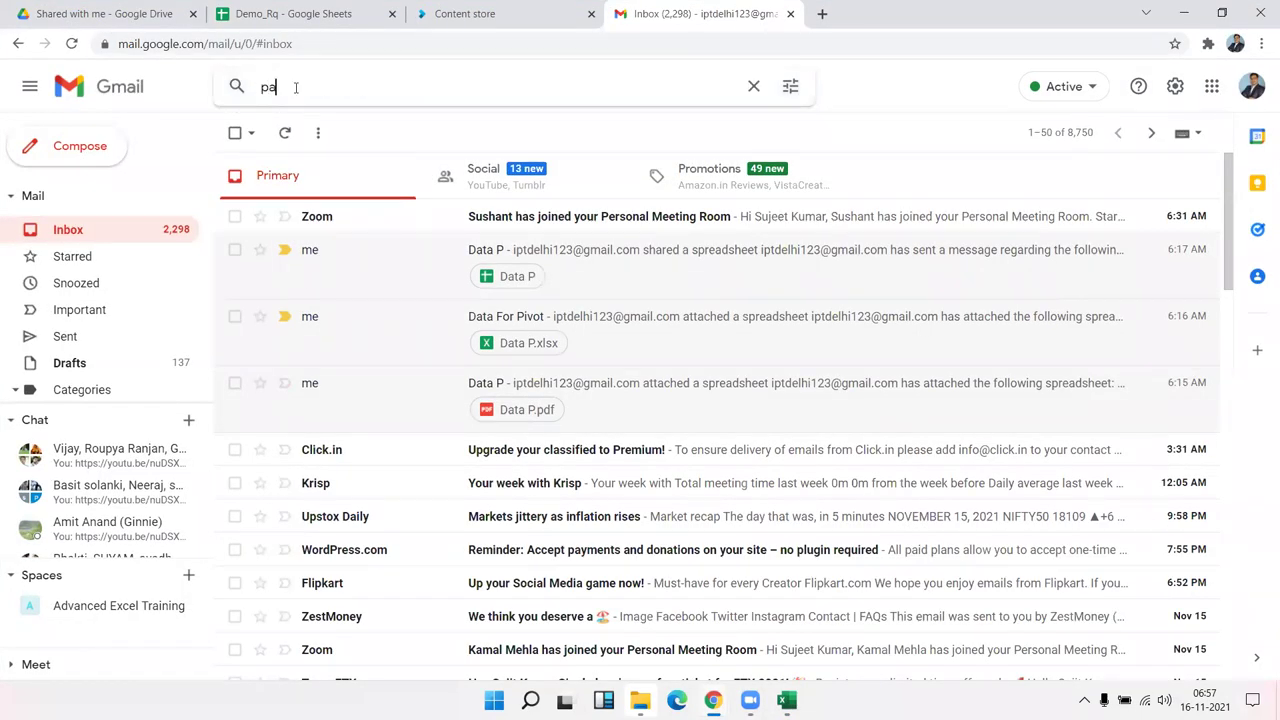
{"action": "type", "text": "n"}
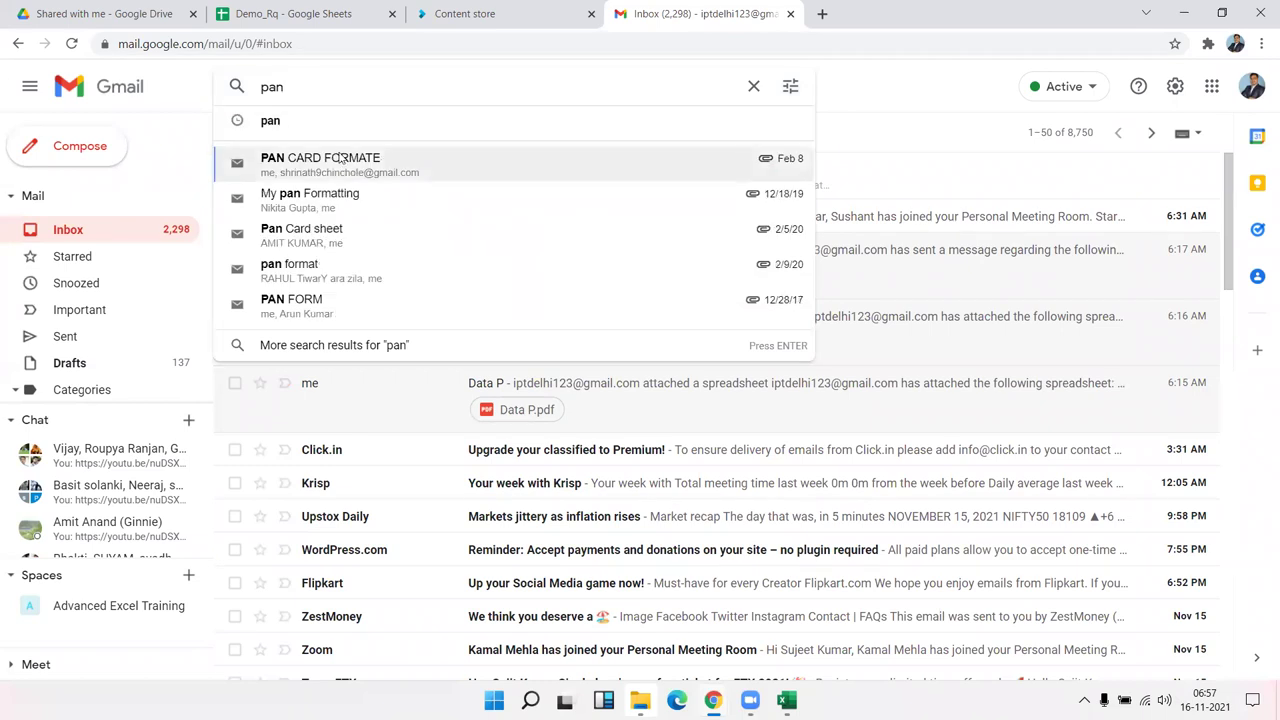
{"action": "left_click", "coordinate": [339, 160]}
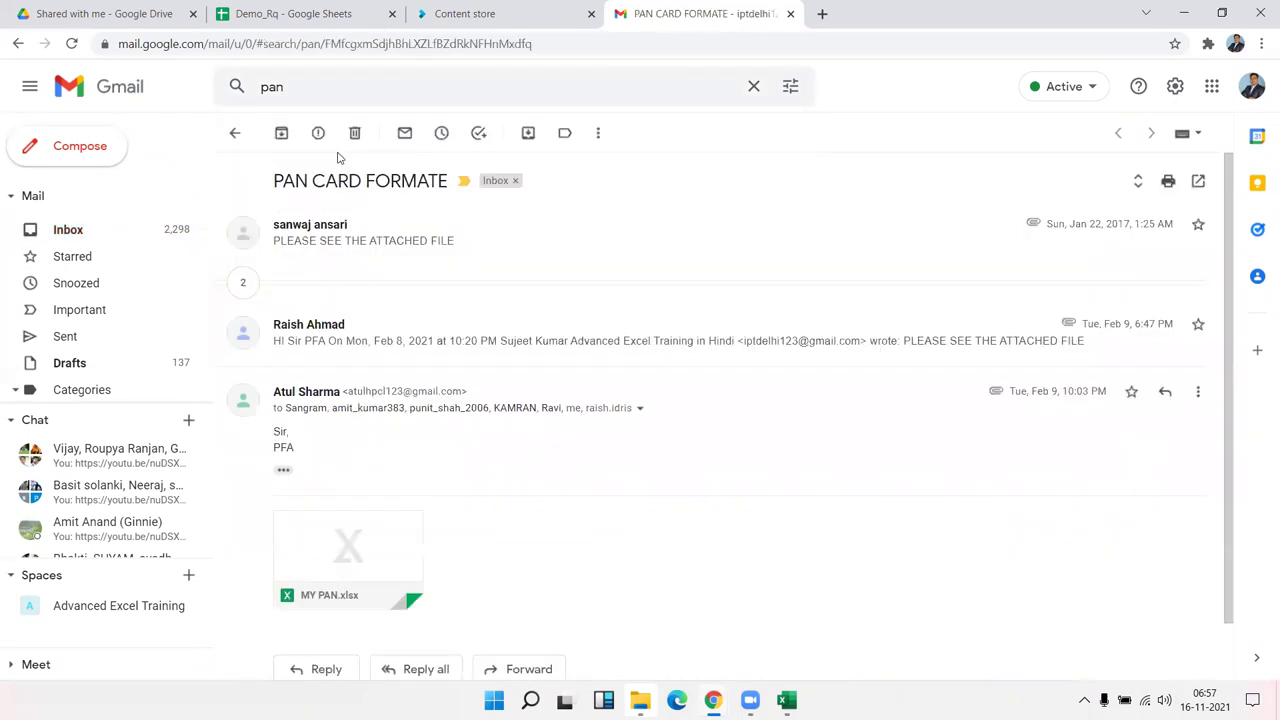
{"action": "left_click", "coordinate": [346, 540]}
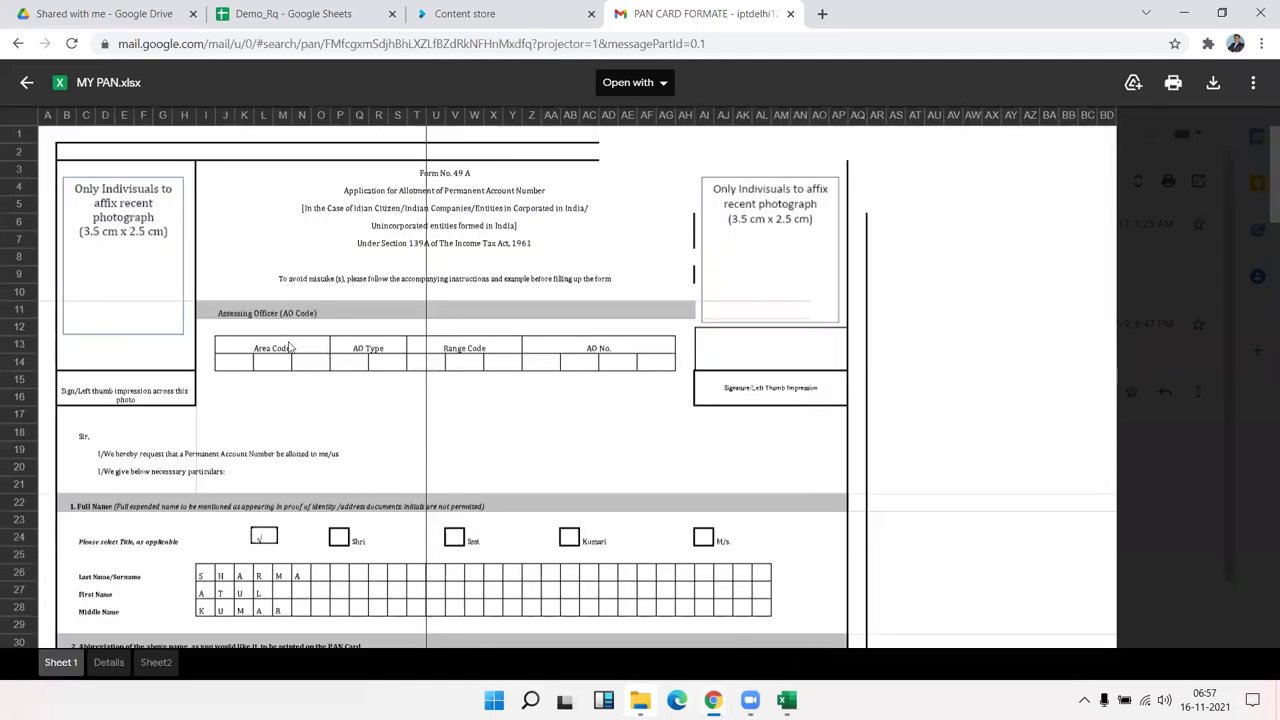
Scroll down through the Form 49A preview and back up to its top.
{"action": "scroll", "coordinate": [290, 347], "scroll_direction": "down", "scroll_amount": 5}
{"action": "scroll", "coordinate": [290, 347], "scroll_direction": "down", "scroll_amount": 5}
{"action": "scroll", "coordinate": [290, 347], "scroll_direction": "down", "scroll_amount": 3}
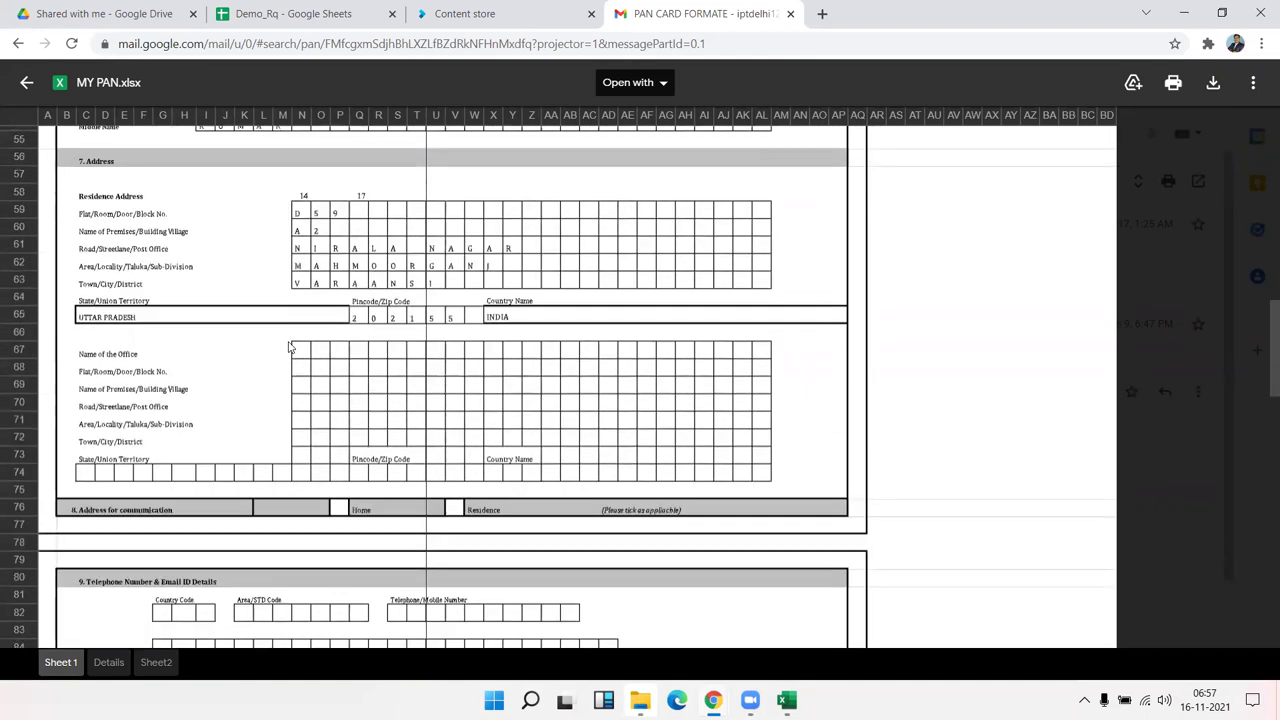
{"action": "scroll", "coordinate": [290, 347], "scroll_direction": "down", "scroll_amount": 3}
{"action": "scroll", "coordinate": [290, 345], "scroll_direction": "down", "scroll_amount": 5}
{"action": "scroll", "coordinate": [290, 345], "scroll_direction": "down", "scroll_amount": 5}
{"action": "scroll", "coordinate": [290, 345], "scroll_direction": "down", "scroll_amount": 5}
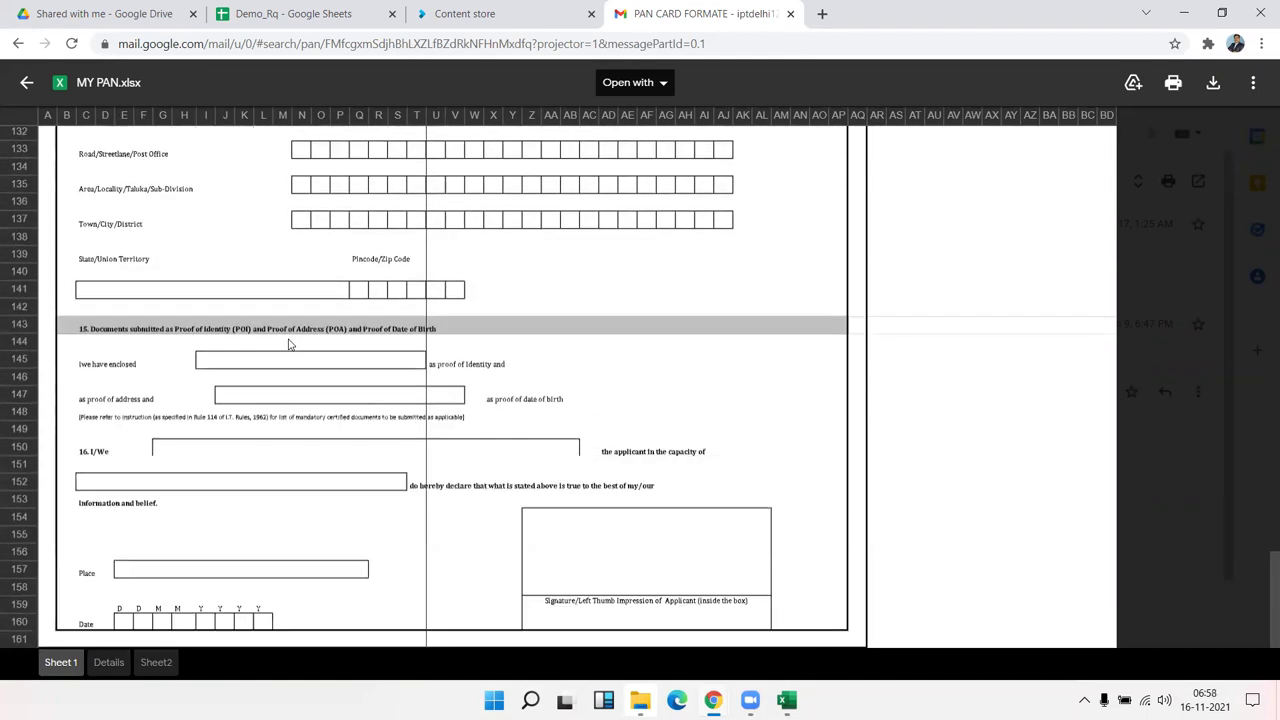
{"action": "scroll", "coordinate": [290, 345], "scroll_direction": "up", "scroll_amount": 12}
{"action": "scroll", "coordinate": [292, 335], "scroll_direction": "up", "scroll_amount": 10}
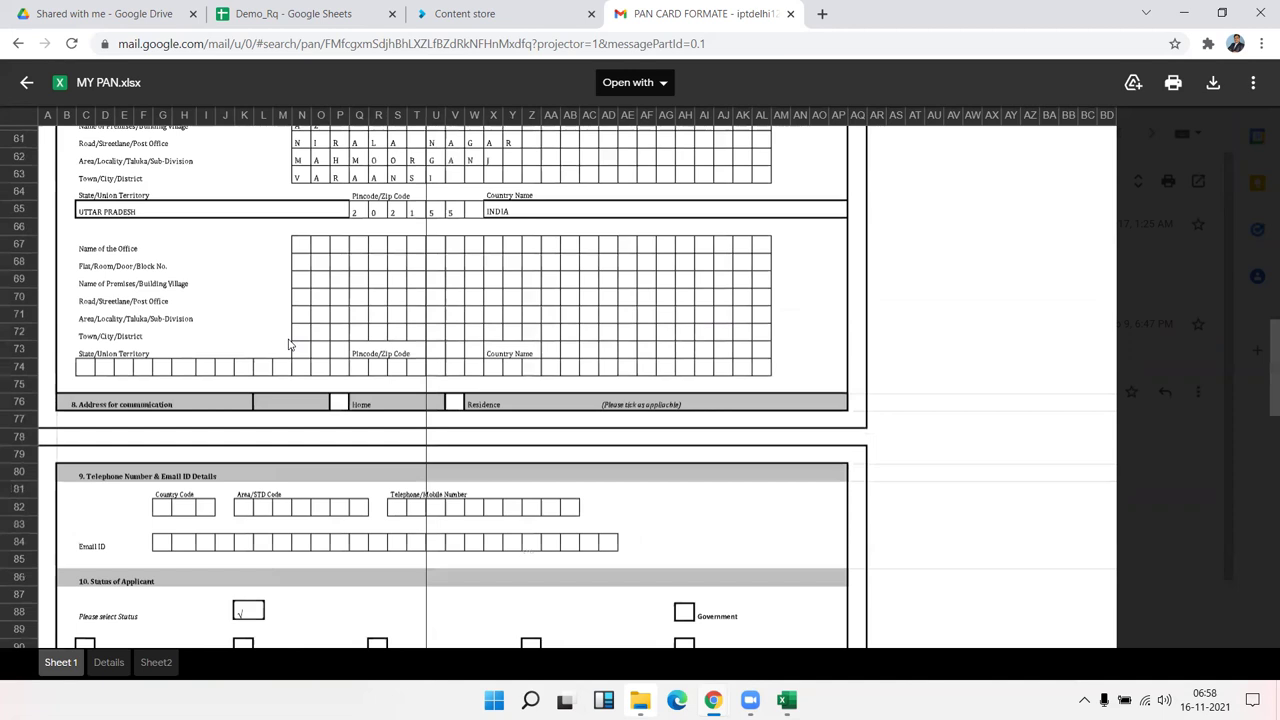
{"action": "scroll", "coordinate": [296, 324], "scroll_direction": "up", "scroll_amount": 10}
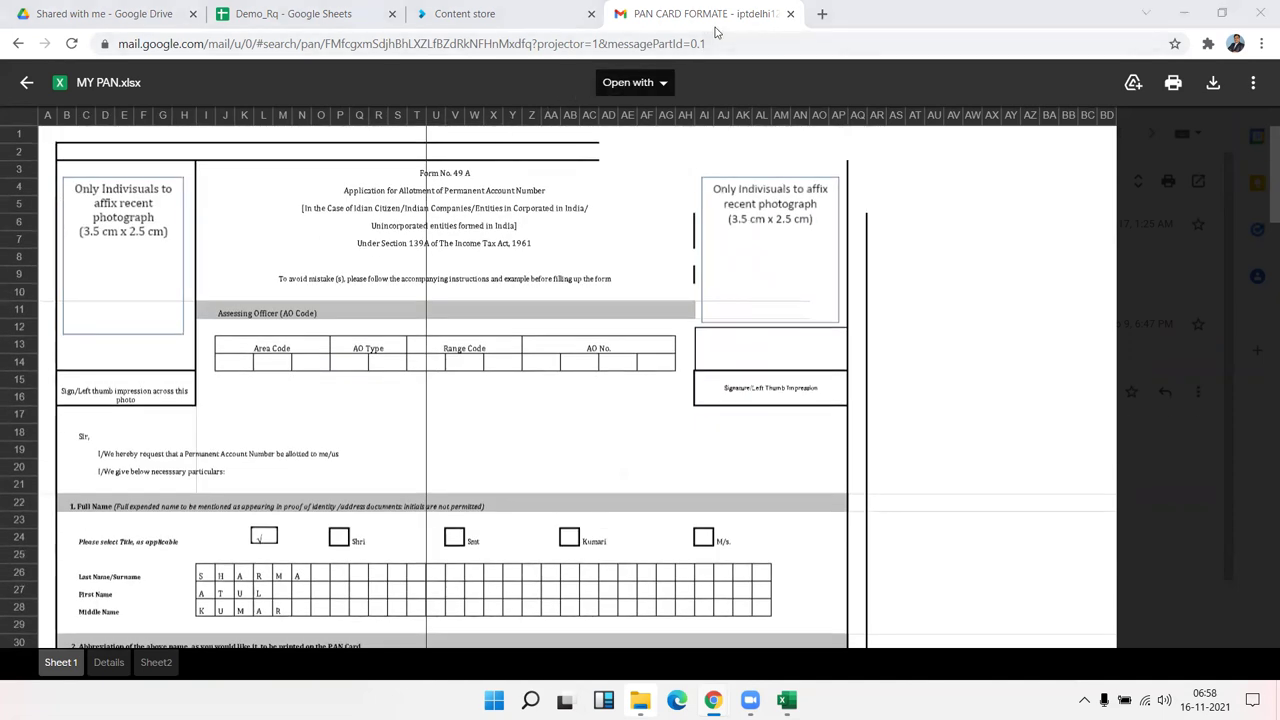
In a new tab, search Google for 'form' and switch to image results.
{"action": "left_click", "coordinate": [822, 16]}
{"action": "type", "text": "goo"}
{"action": "key", "text": "Return"}
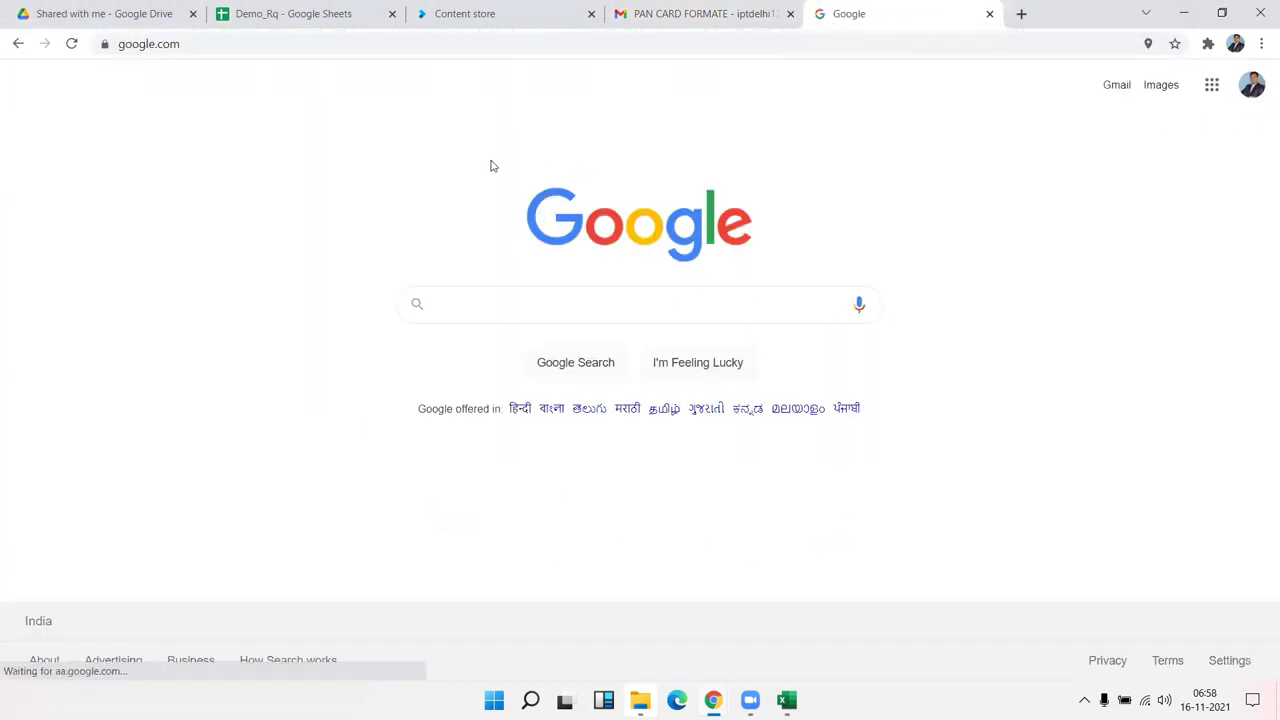
{"action": "type", "text": "form"}
{"action": "key", "text": "Return"}
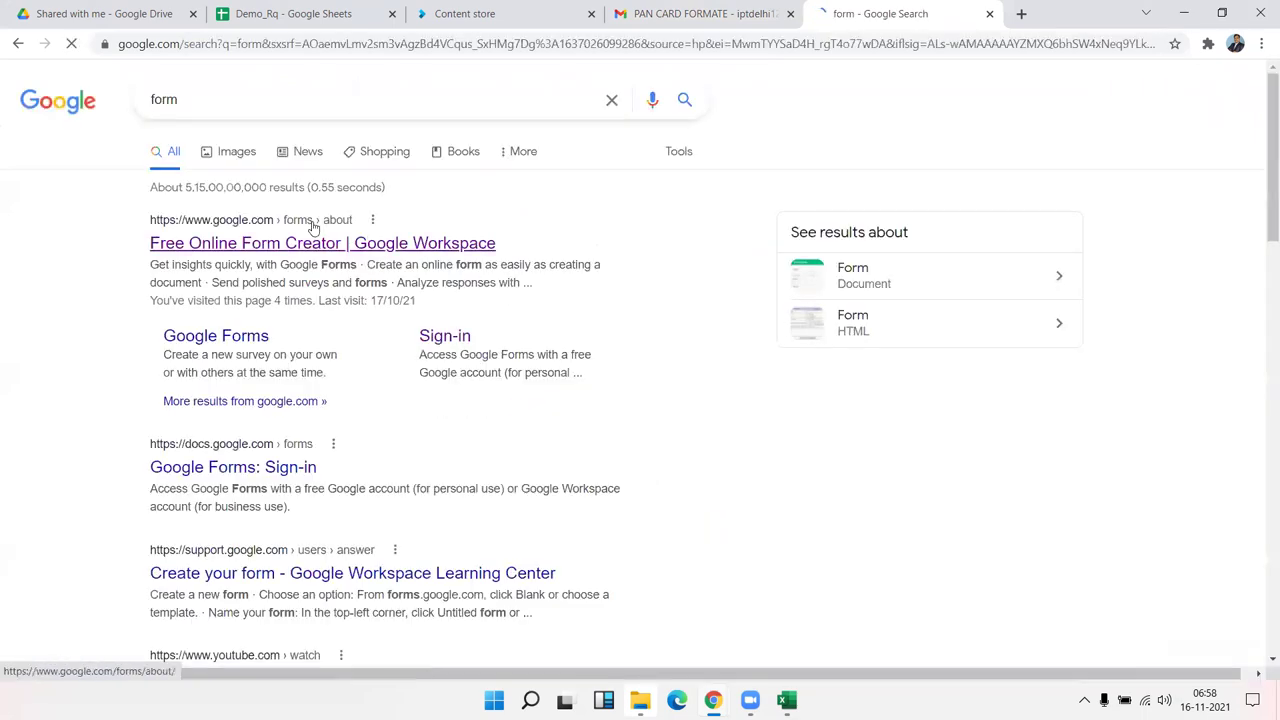
{"action": "left_click", "coordinate": [234, 155]}
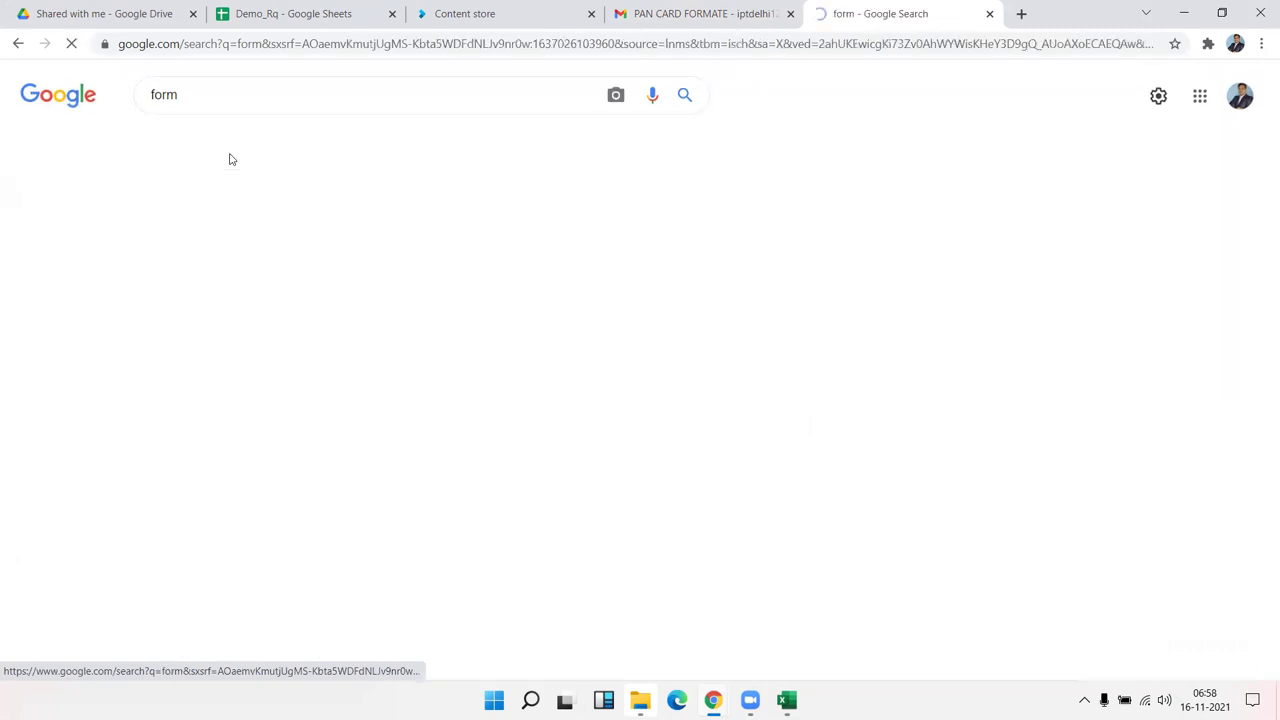
Change the image search to 'application form' and preview the Employee Application Form image.
{"action": "left_click", "coordinate": [155, 95]}
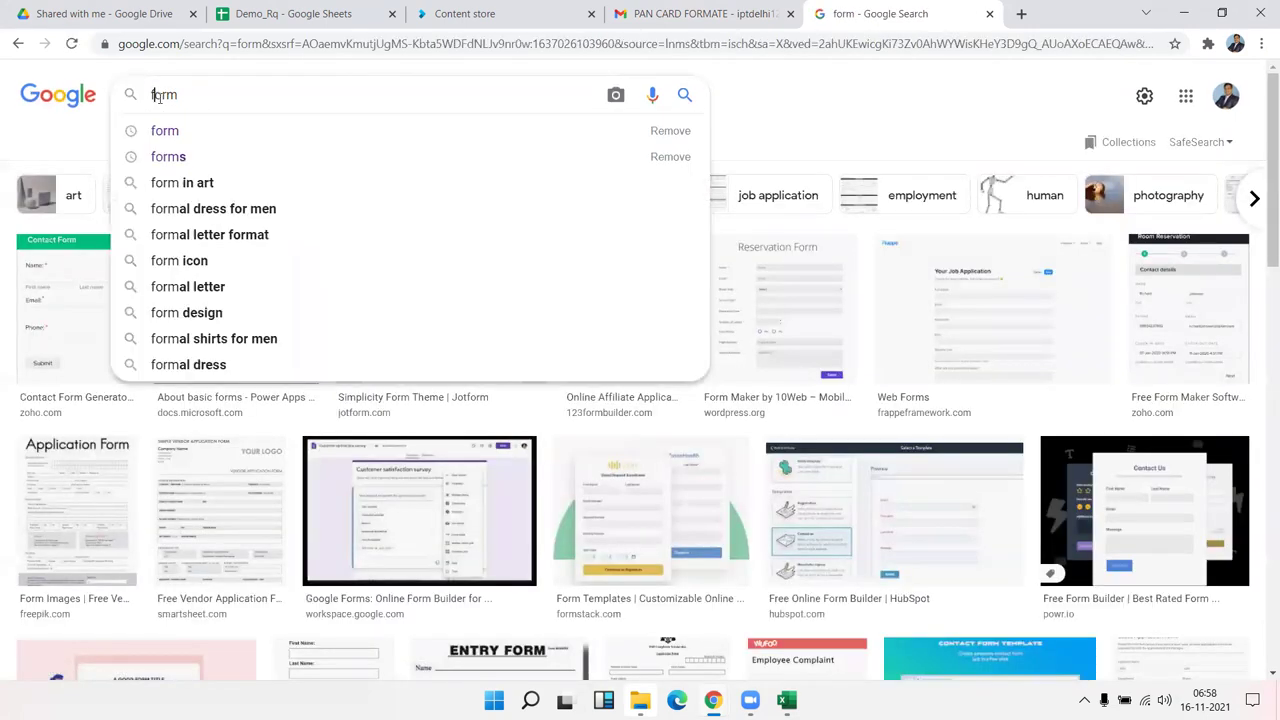
{"action": "type", "text": "a"}
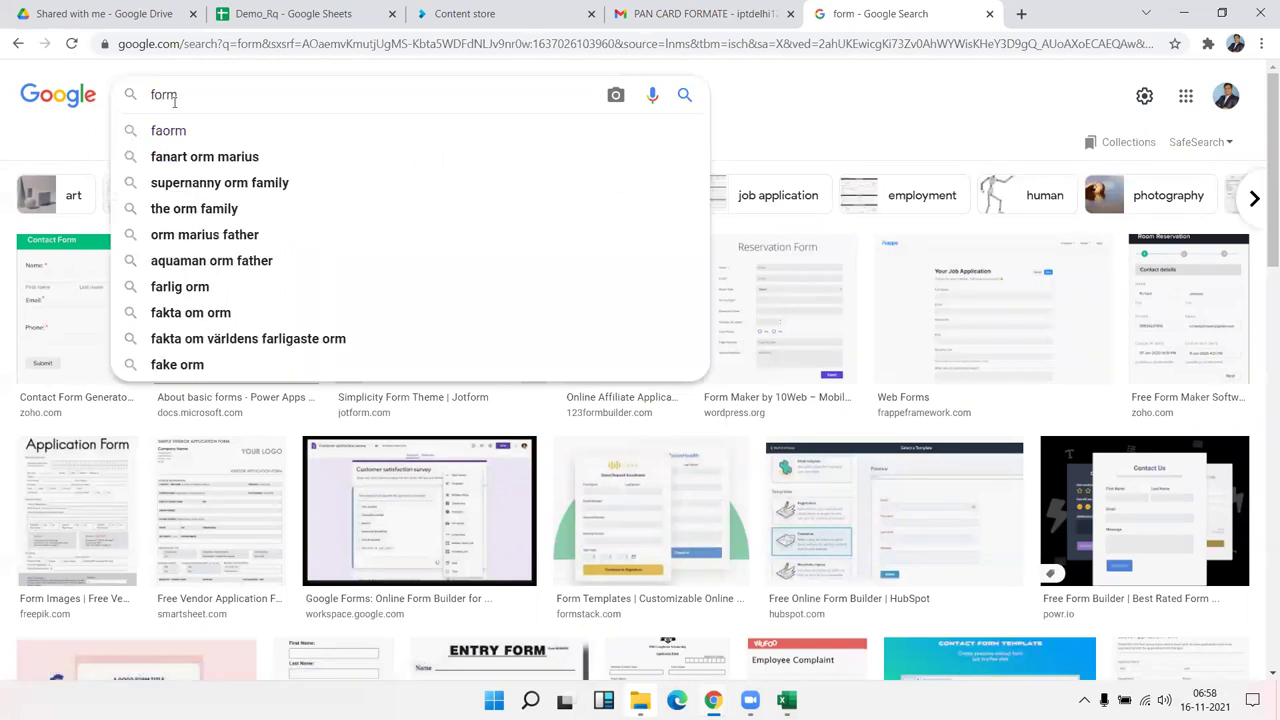
{"action": "type", "text": "app"}
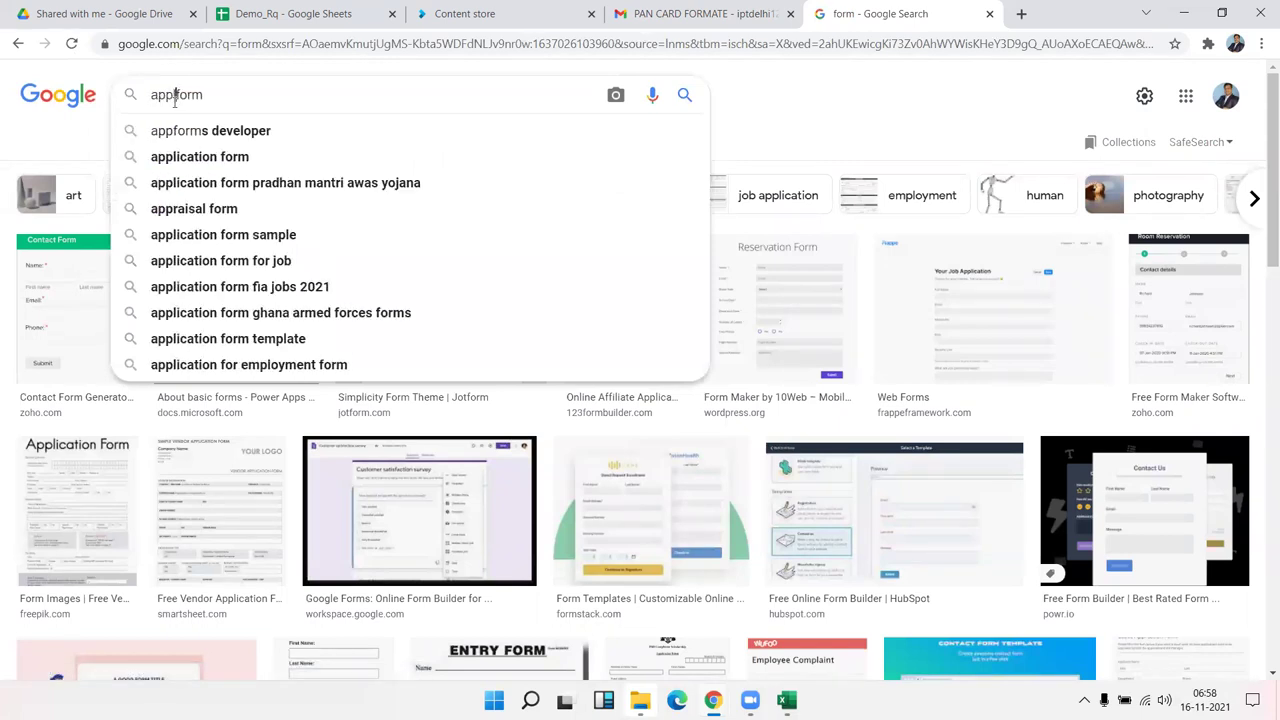
{"action": "type", "text": "lication"}
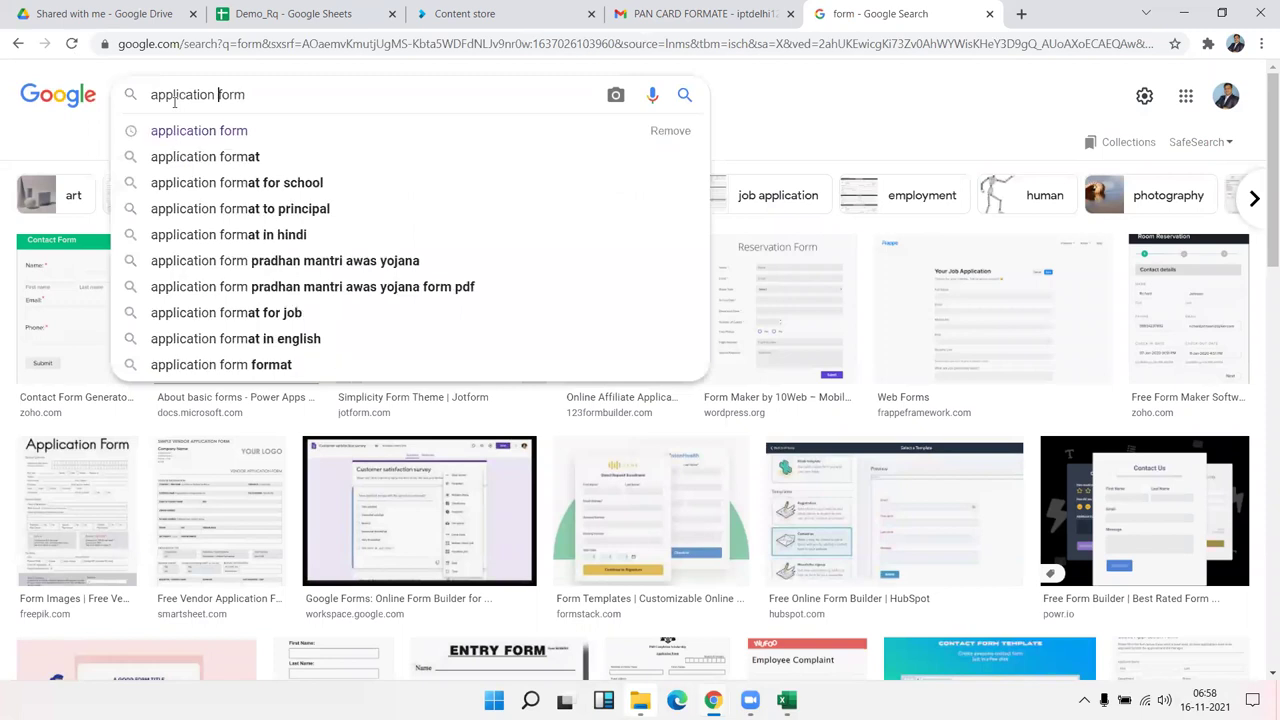
{"action": "key", "text": "Return"}
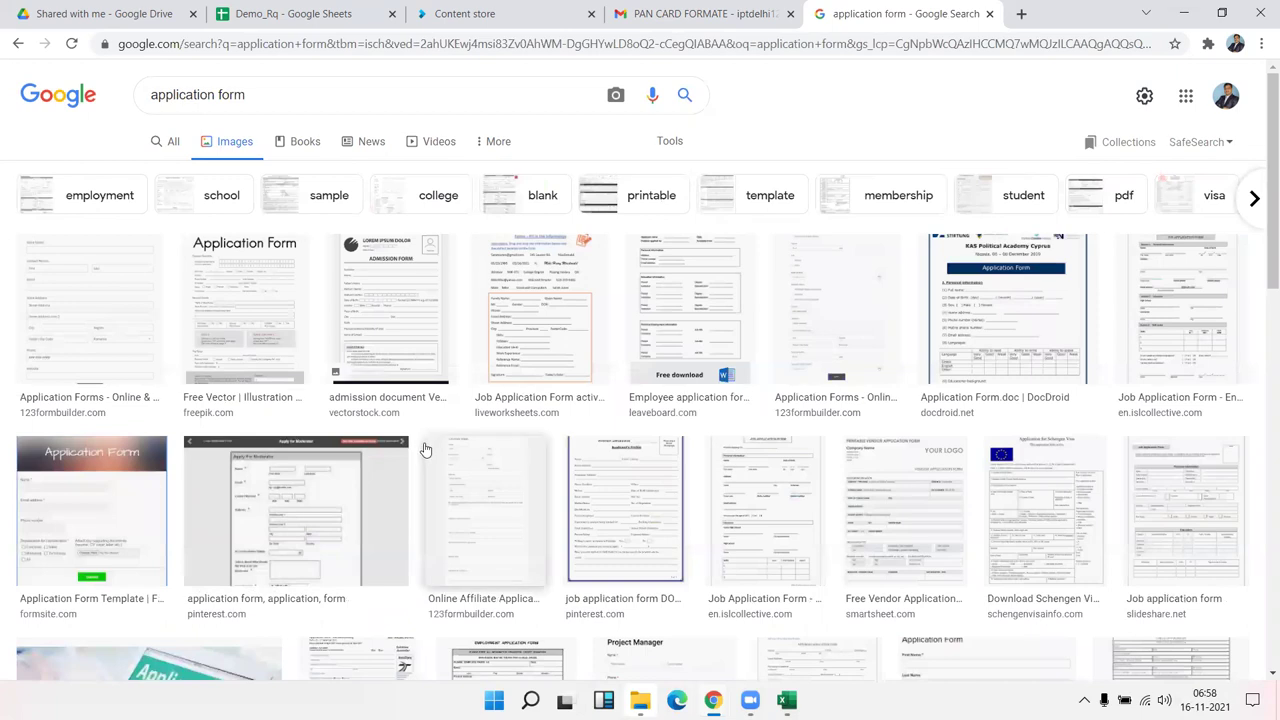
{"action": "scroll", "coordinate": [478, 450], "scroll_direction": "down", "scroll_amount": 4}
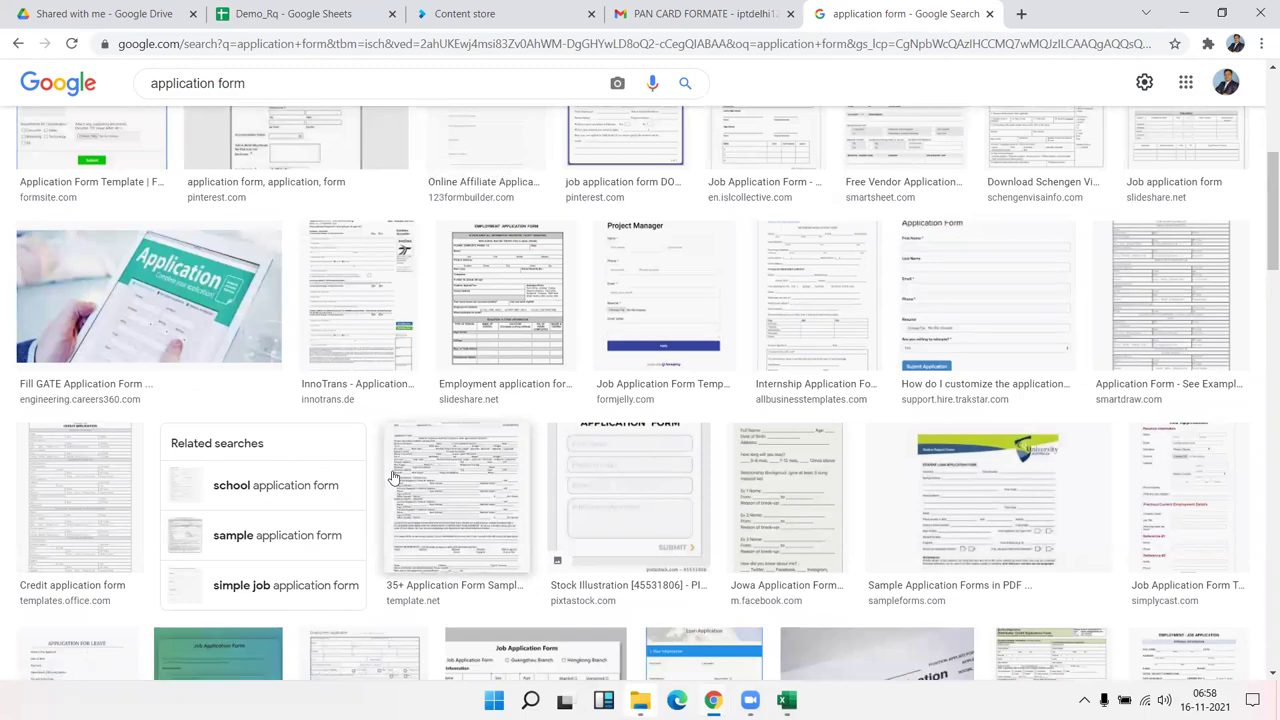
{"action": "scroll", "coordinate": [776, 369], "scroll_direction": "down", "scroll_amount": 5}
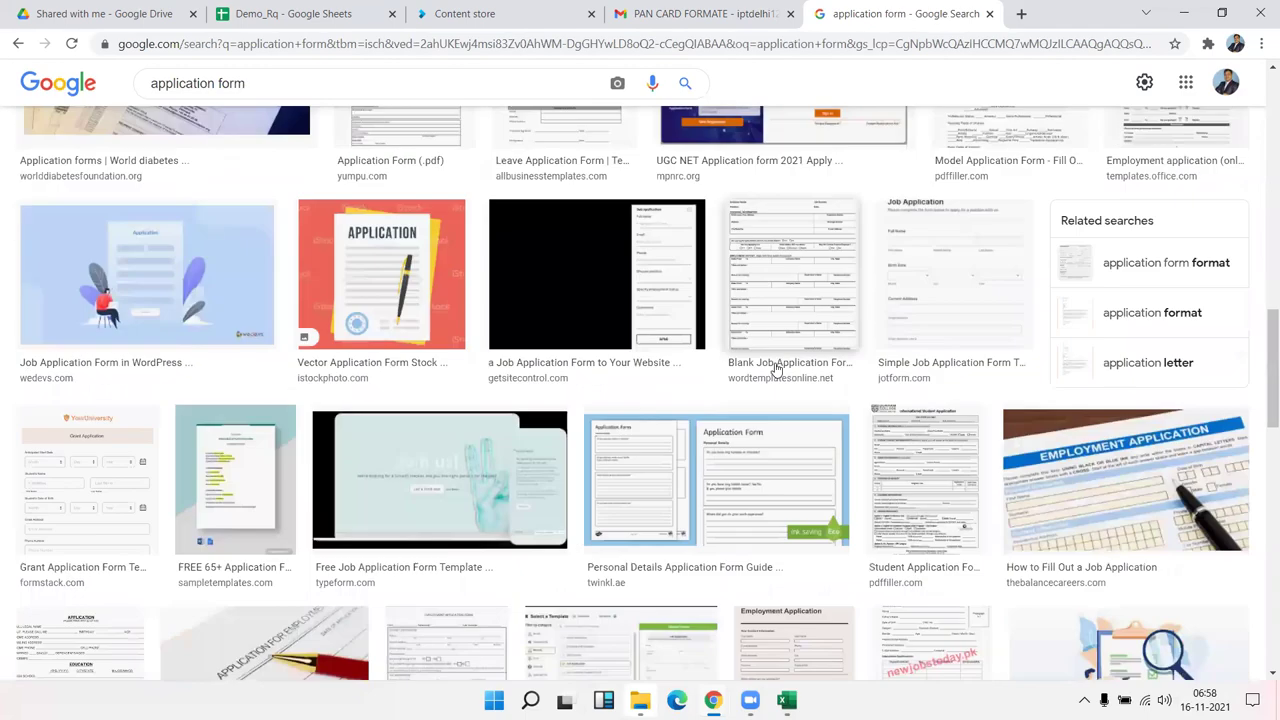
{"action": "scroll", "coordinate": [829, 391], "scroll_direction": "up", "scroll_amount": 4}
{"action": "scroll", "coordinate": [829, 395], "scroll_direction": "down", "scroll_amount": 4}
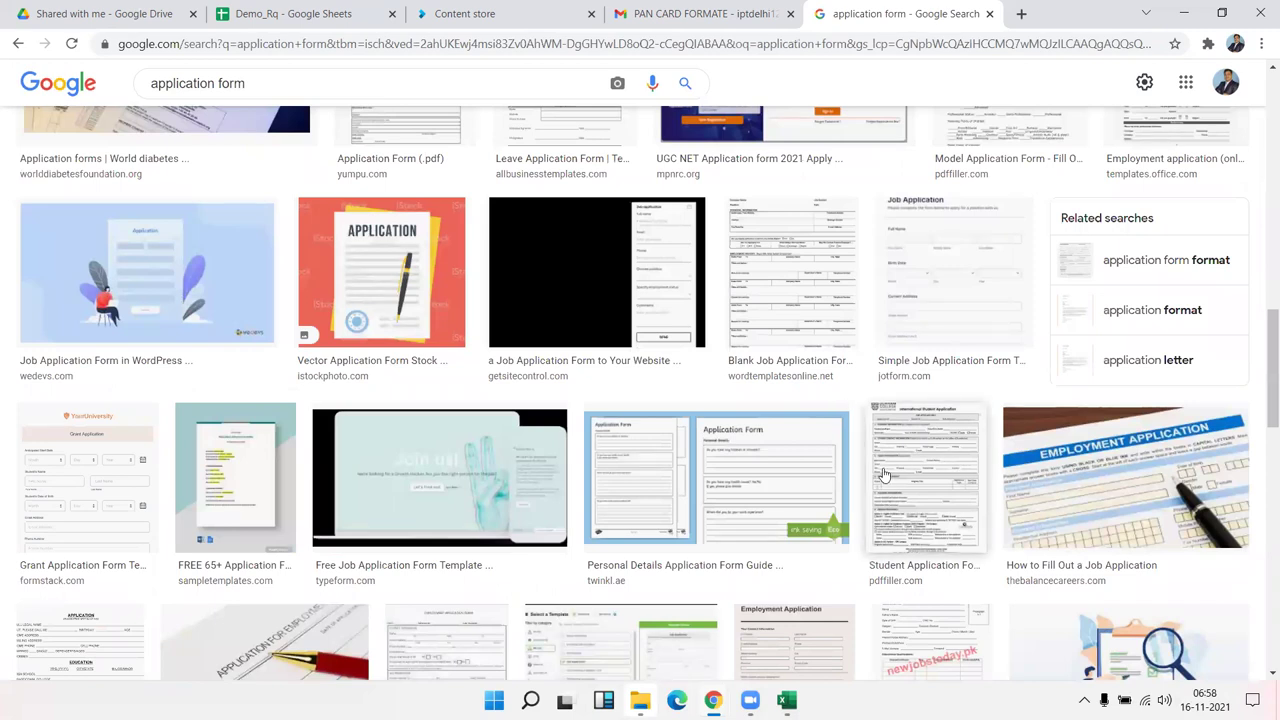
{"action": "scroll", "coordinate": [884, 472], "scroll_direction": "down", "scroll_amount": 4}
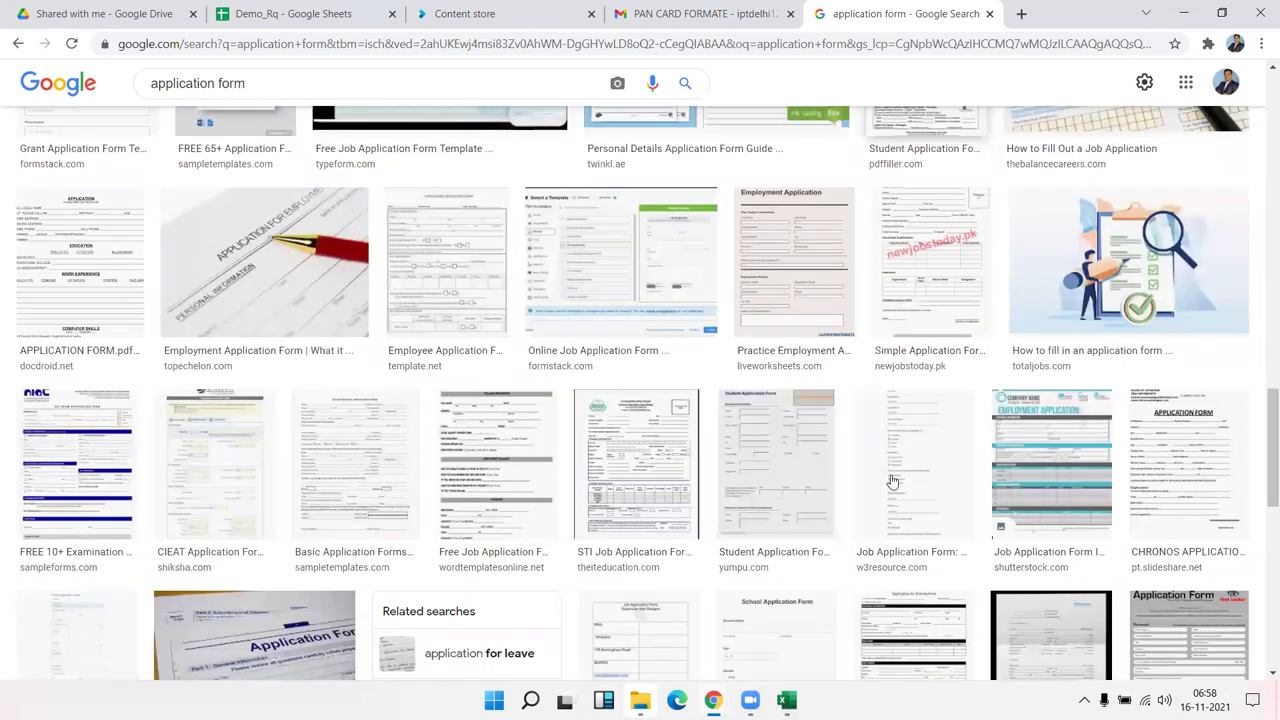
{"action": "left_click", "coordinate": [418, 303]}
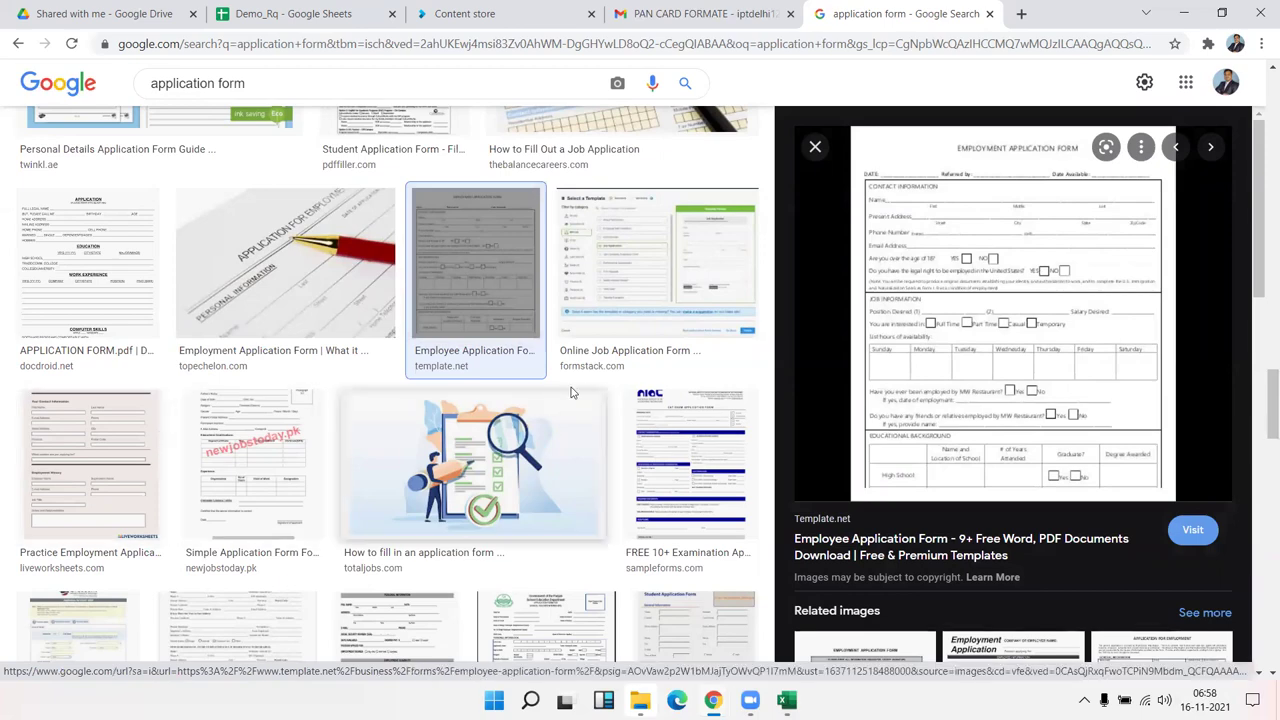
{"action": "scroll", "coordinate": [571, 391], "scroll_direction": "up", "scroll_amount": 5}
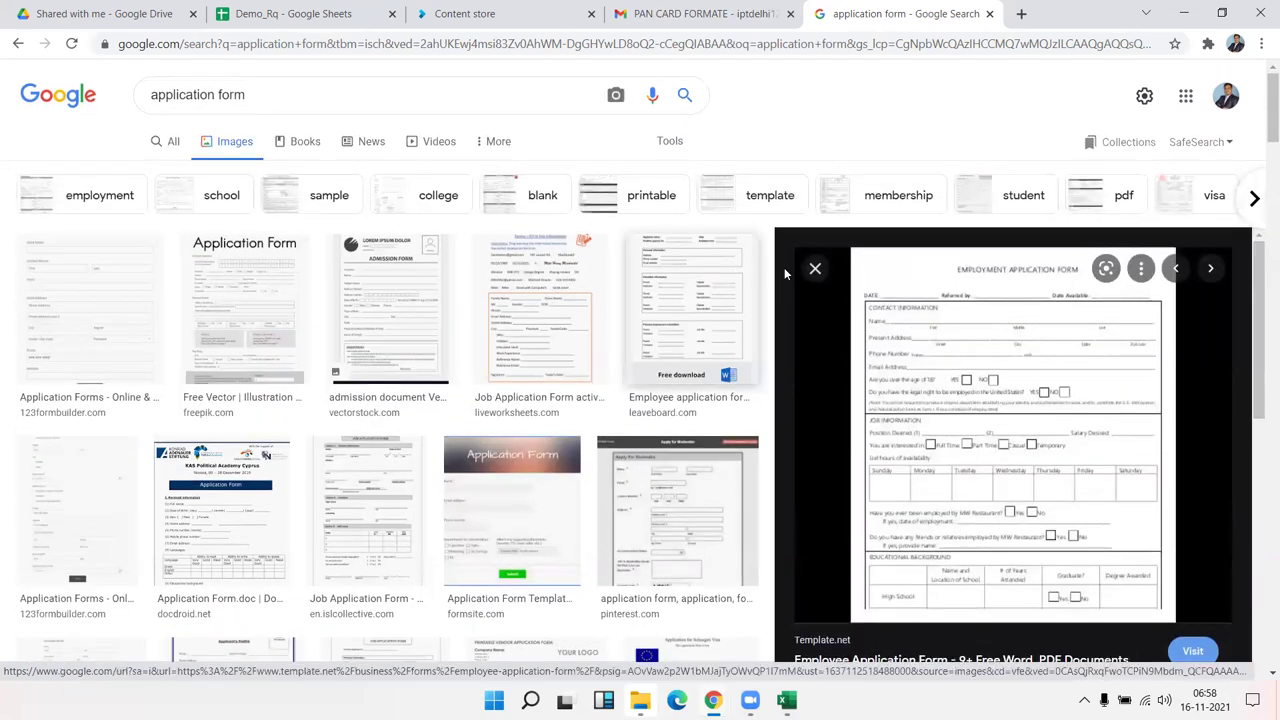
{"action": "left_click", "coordinate": [816, 268]}
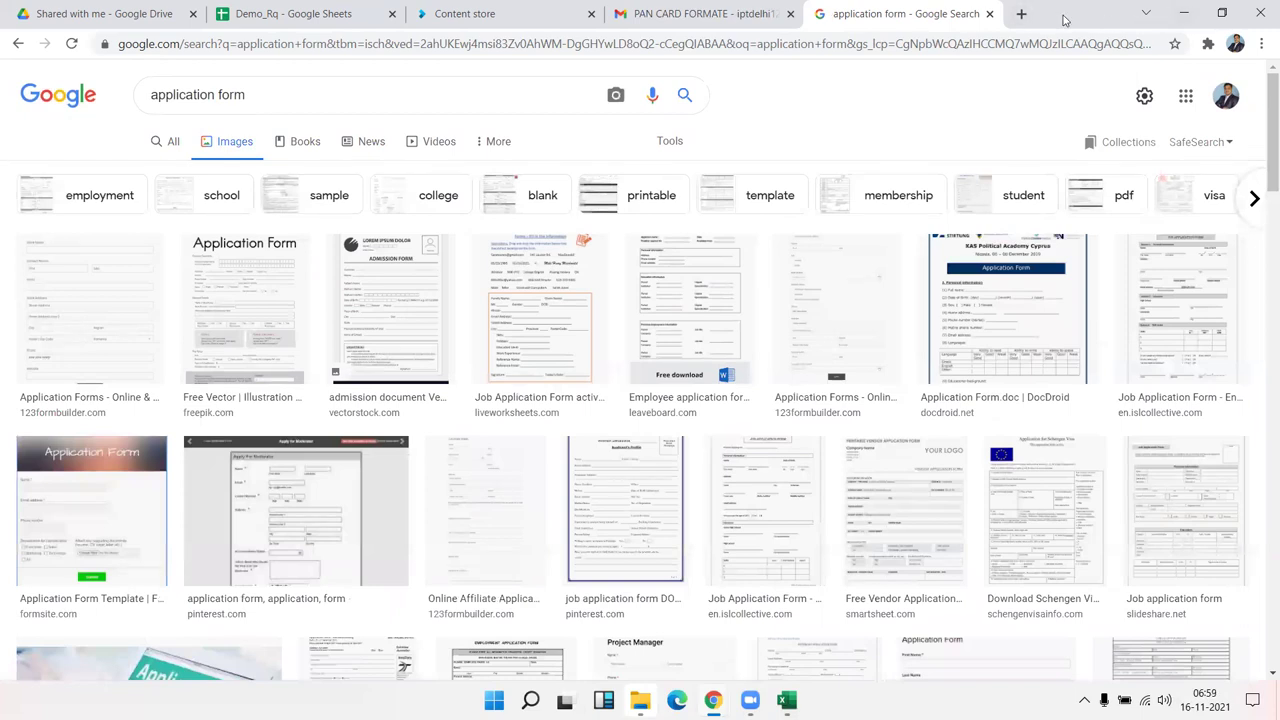
Switch to the Demo_Rq sheet, glance at Excel's Work_Planer schedule, then minimise it.
{"action": "left_click", "coordinate": [340, 13]}
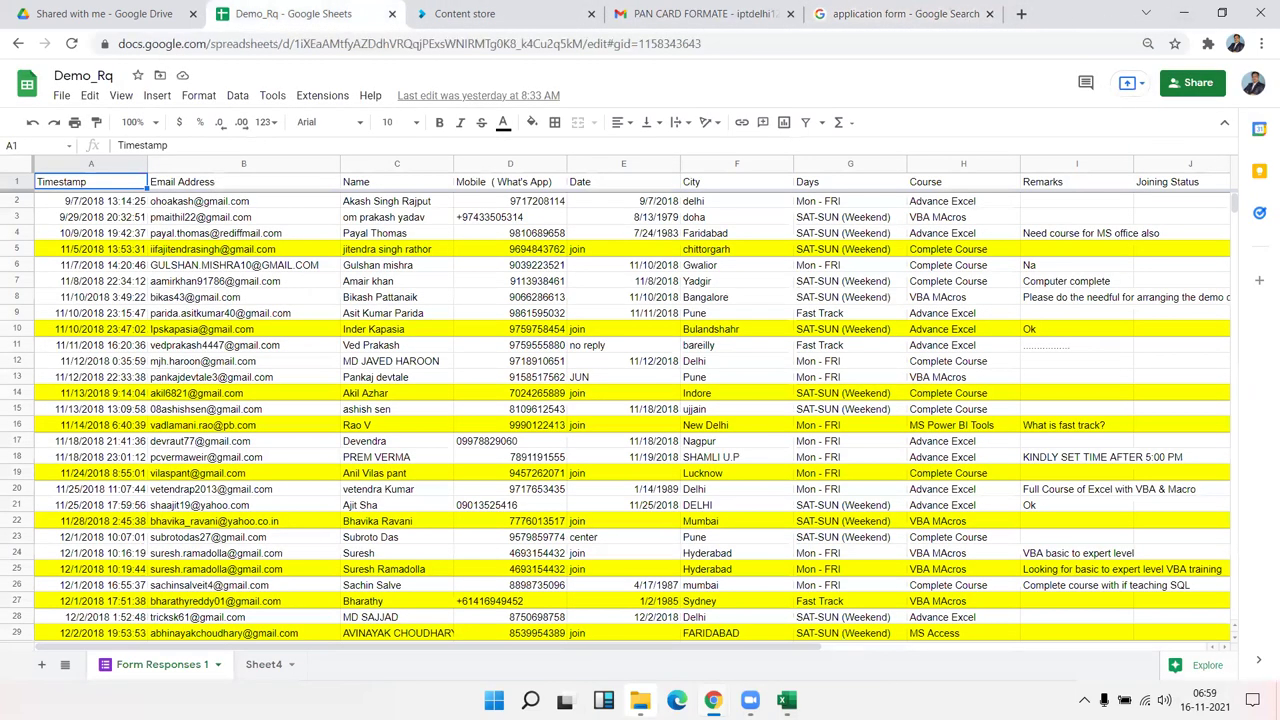
{"action": "mouse_move", "coordinate": [786, 700]}
{"action": "left_click", "coordinate": [900, 670]}
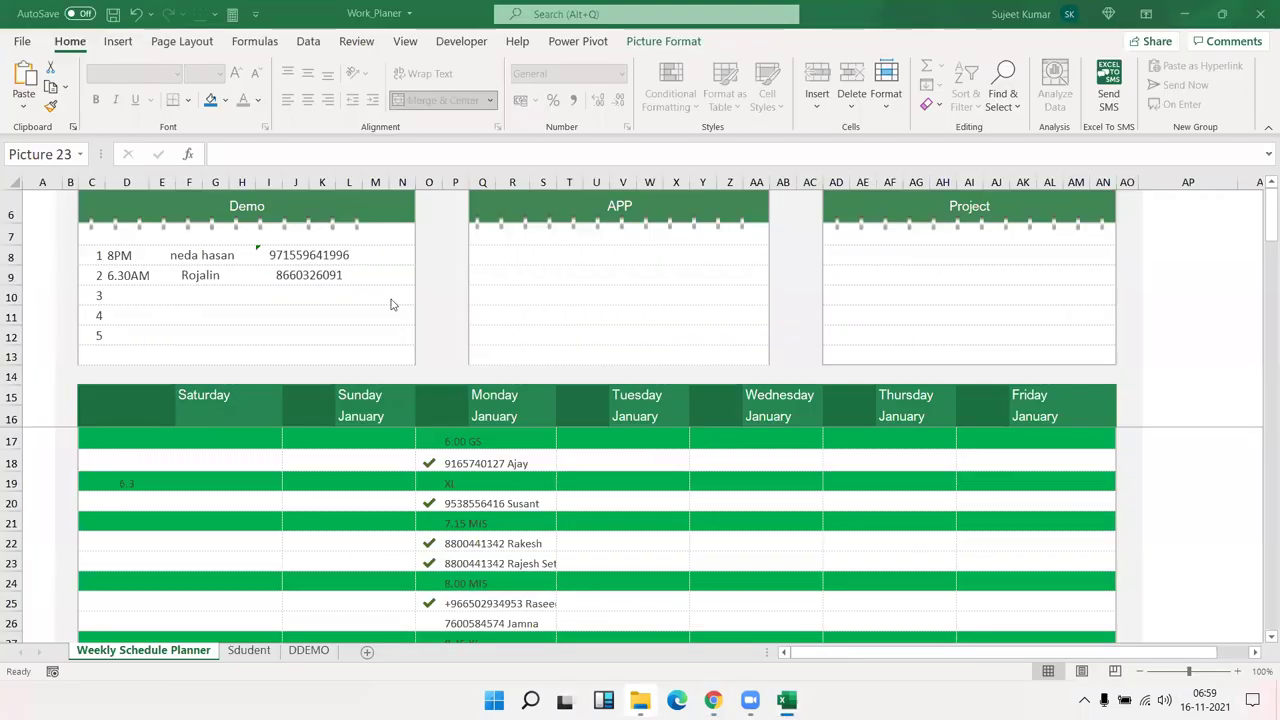
{"action": "left_click", "coordinate": [698, 286]}
{"action": "left_click", "coordinate": [449, 252]}
{"action": "left_click", "coordinate": [572, 258]}
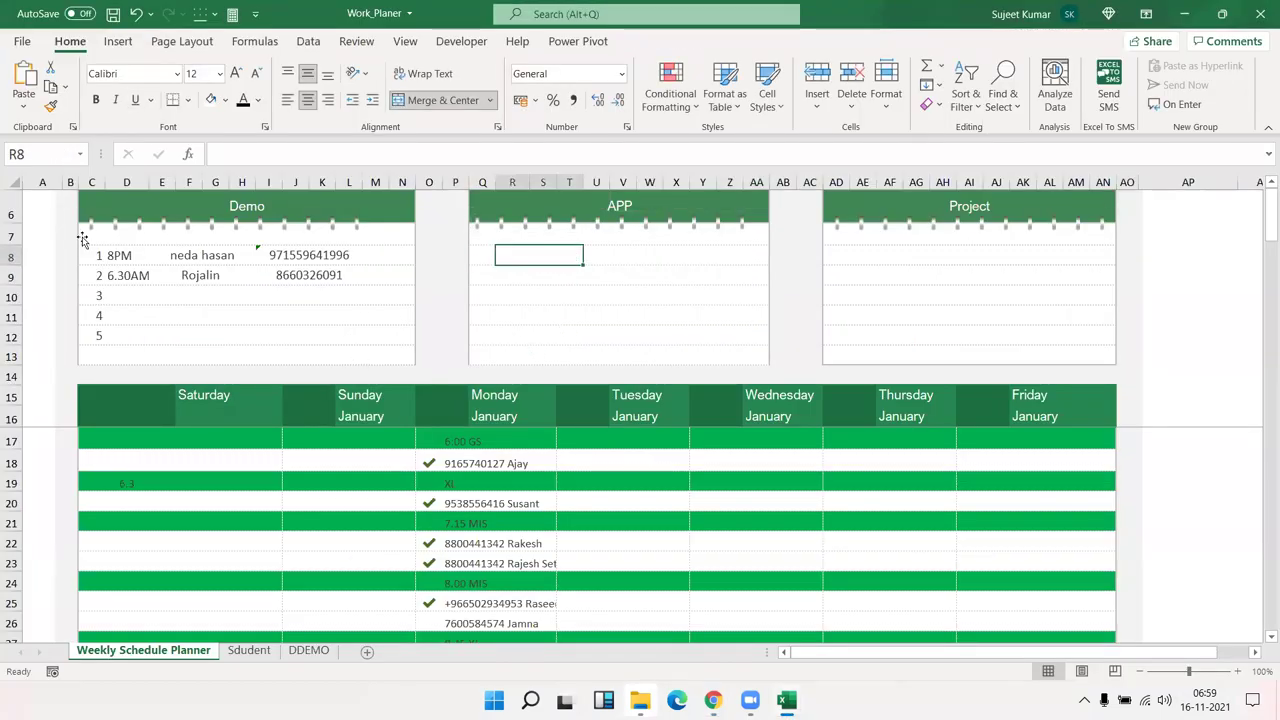
{"action": "scroll", "coordinate": [632, 364], "scroll_direction": "down", "scroll_amount": 3}
{"action": "scroll", "coordinate": [632, 364], "scroll_direction": "up", "scroll_amount": 3}
{"action": "left_click", "coordinate": [1194, 14]}
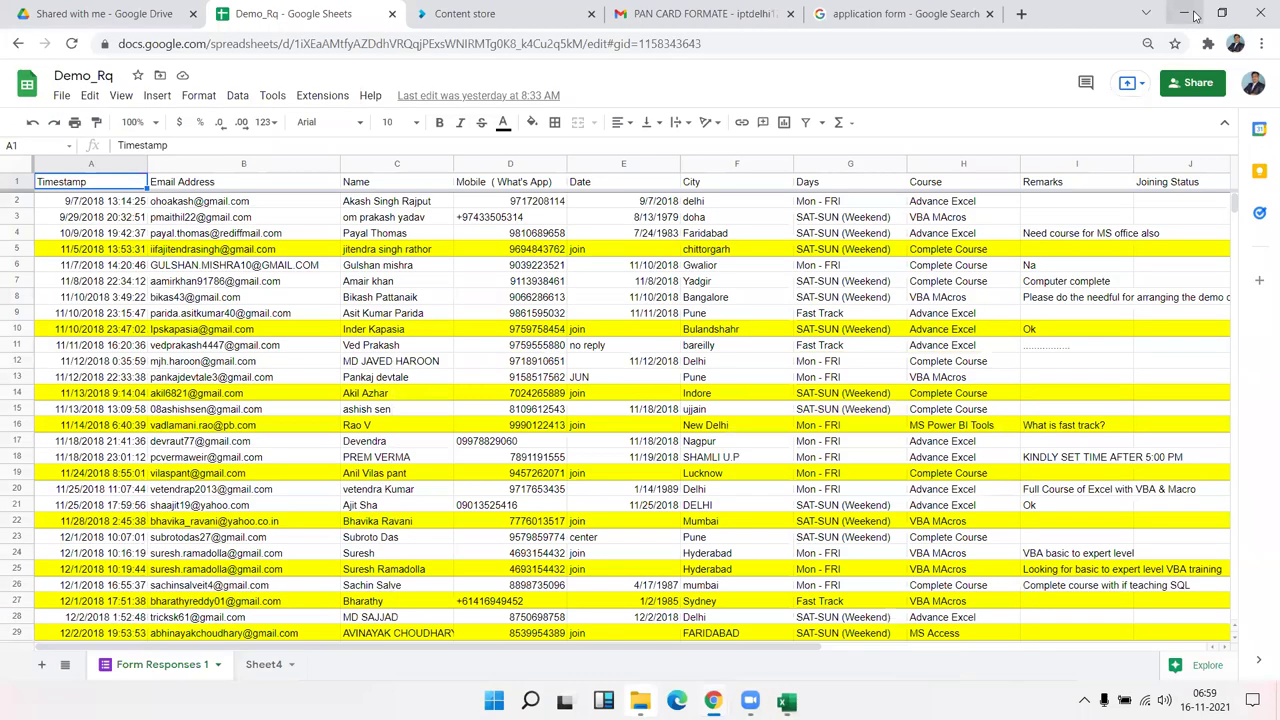
Show the Content store tab, then minimise Chrome, Book3, the login page and dashboard windows.
{"action": "left_click", "coordinate": [465, 13]}
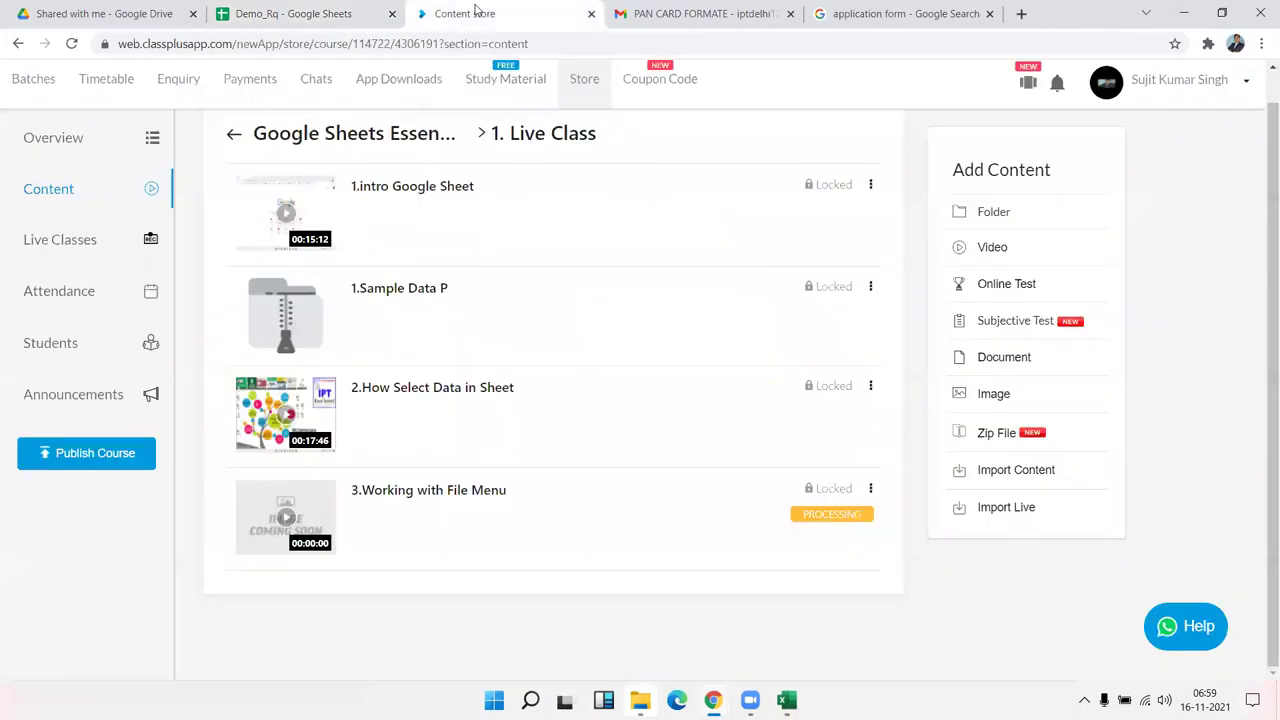
{"action": "left_click", "coordinate": [1183, 10]}
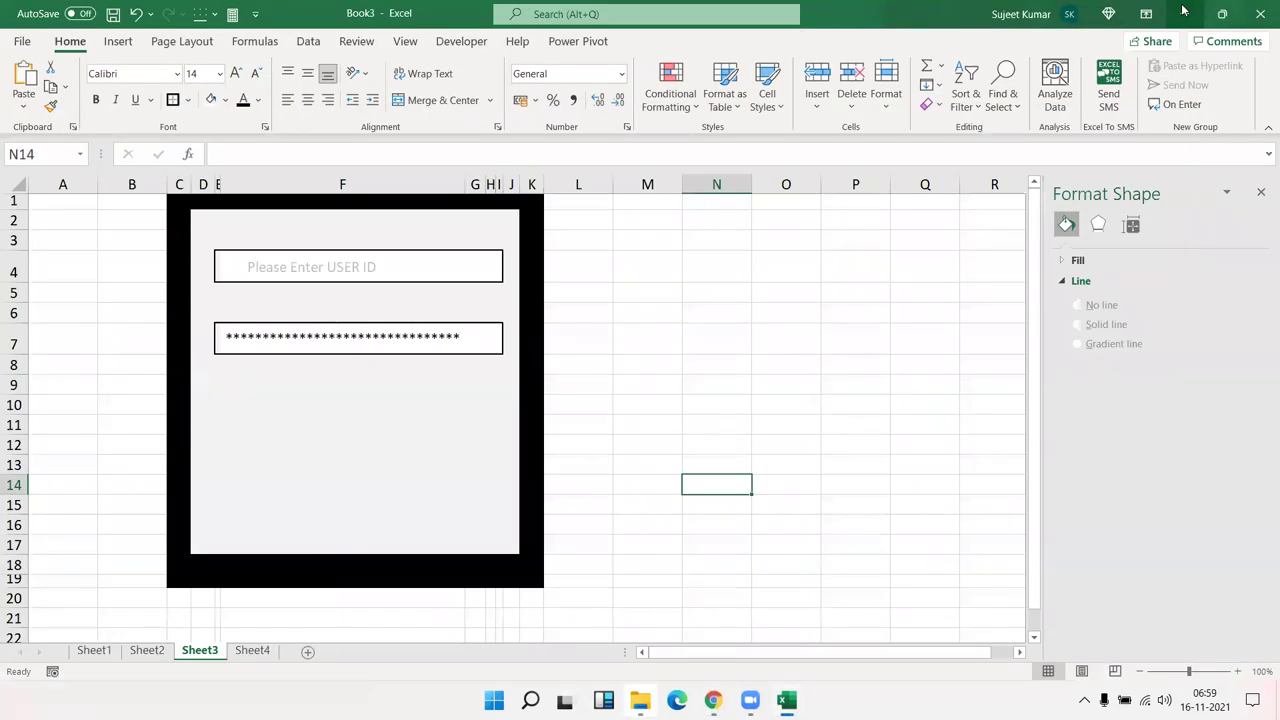
{"action": "left_click", "coordinate": [1183, 13]}
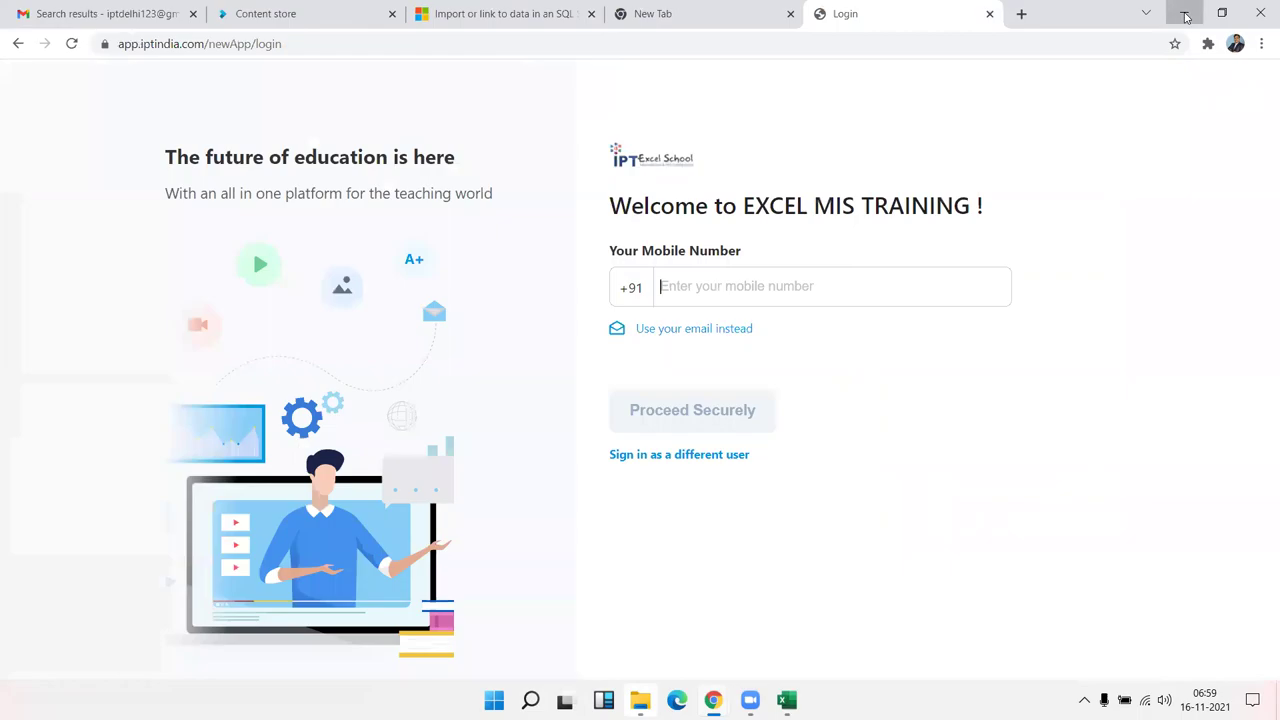
{"action": "left_click", "coordinate": [1184, 15]}
{"action": "left_click", "coordinate": [1185, 14]}
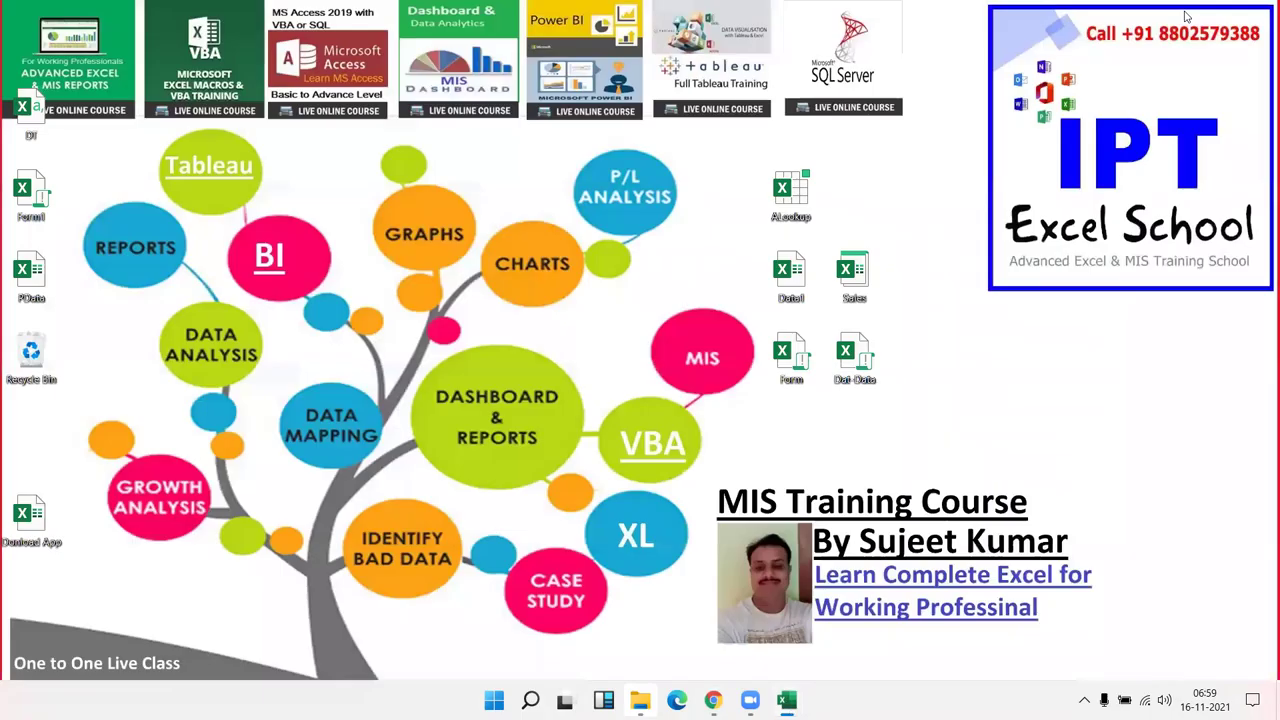